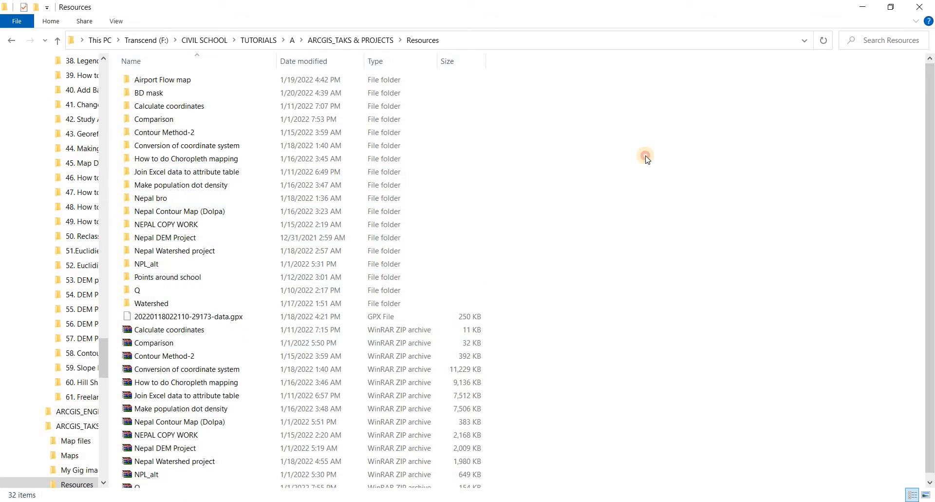
- Create a folder named "BD Domestic Air lines flow Map" inside Resources and open it
{"action": "right_click", "coordinate": [646, 157]}
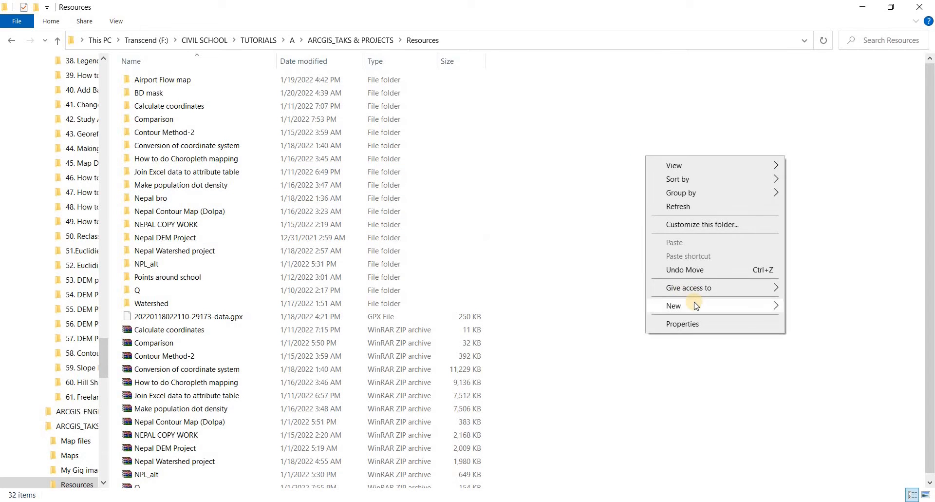
{"action": "mouse_move", "coordinate": [694, 304]}
{"action": "left_click", "coordinate": [575, 310]}
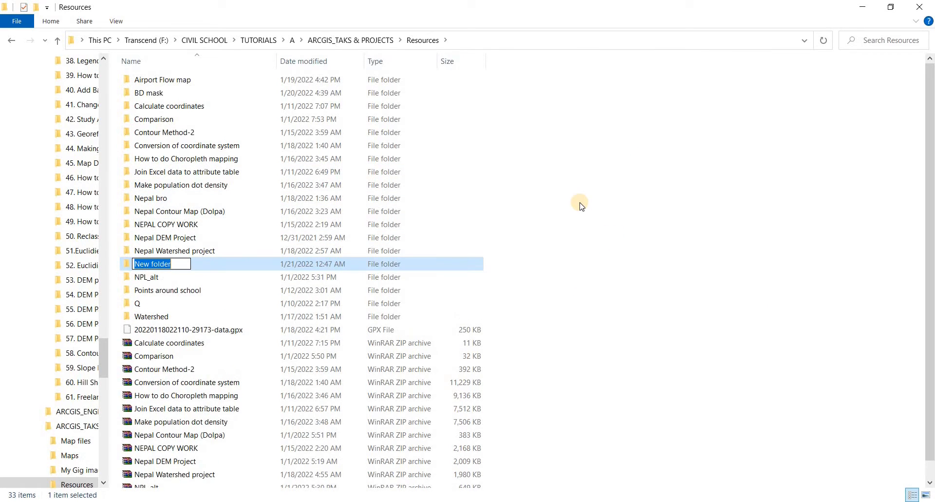
{"action": "type", "text": "BD"}
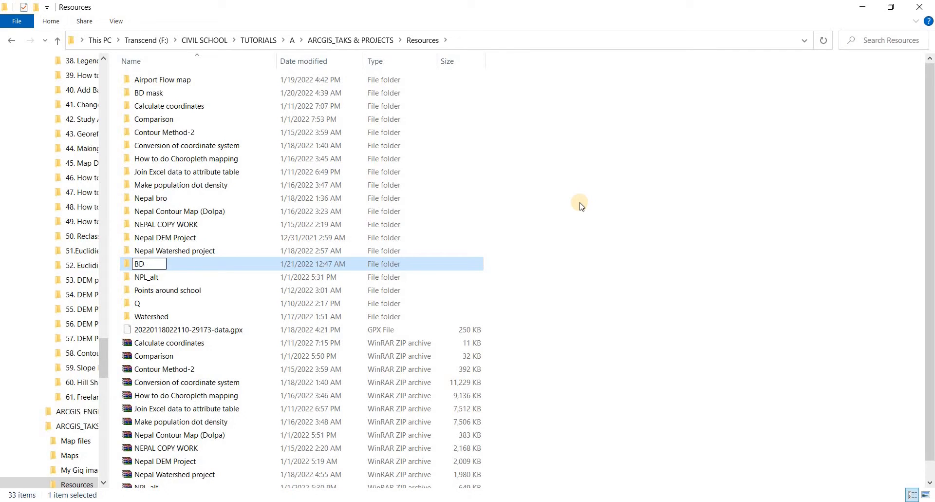
{"action": "type", "text": " Domestic A"}
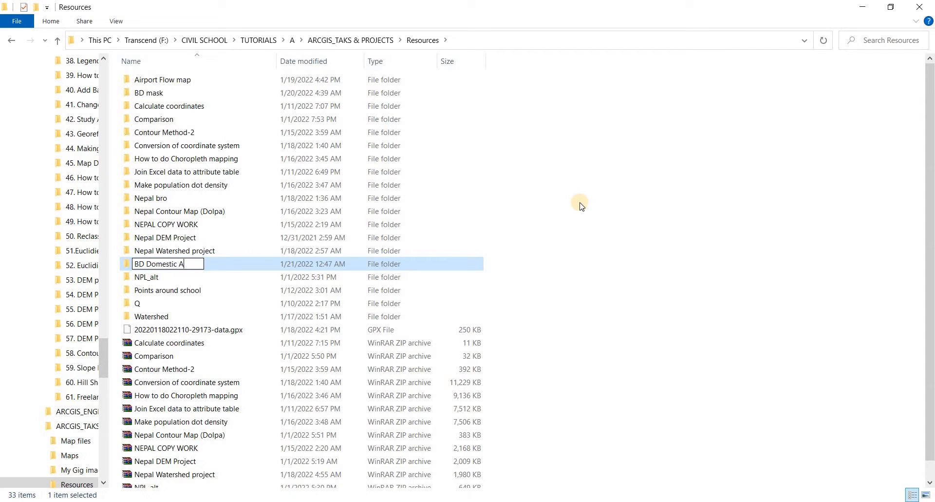
{"action": "type", "text": "ir lime"}
{"action": "key", "text": "BackSpace"}
{"action": "type", "text": "nes flow"}
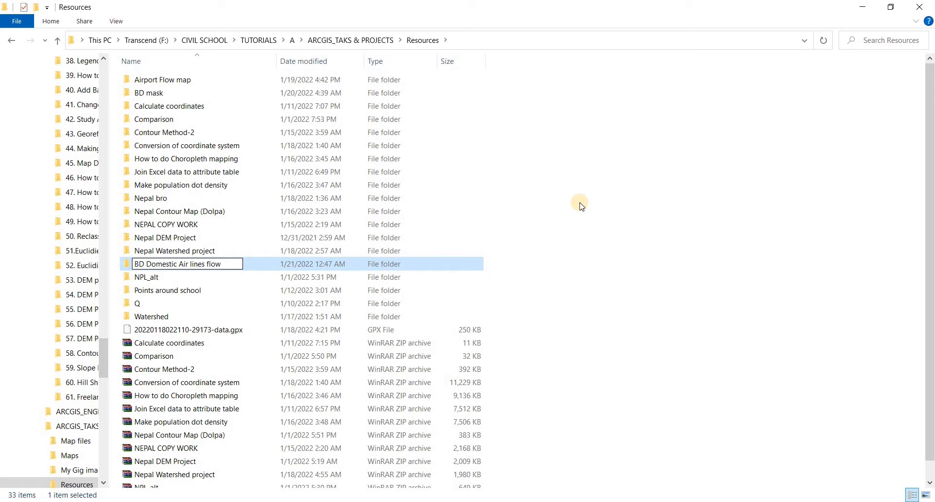
{"action": "type", "text": " Map"}
{"action": "key", "text": "Return"}
{"action": "key", "text": "Return"}
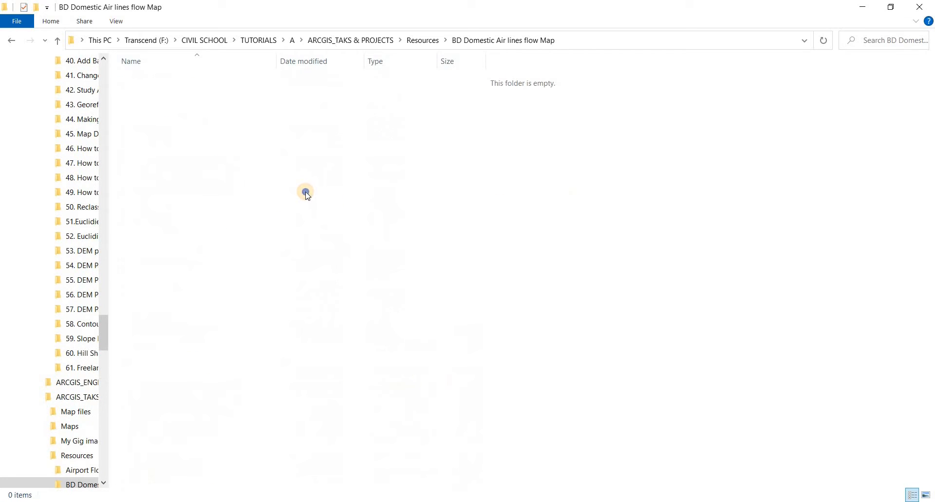
- Create an Excel worksheet file named "Source data sheet" in this folder and open it in a maximized window
{"action": "right_click", "coordinate": [306, 192]}
{"action": "mouse_move", "coordinate": [426, 342]}
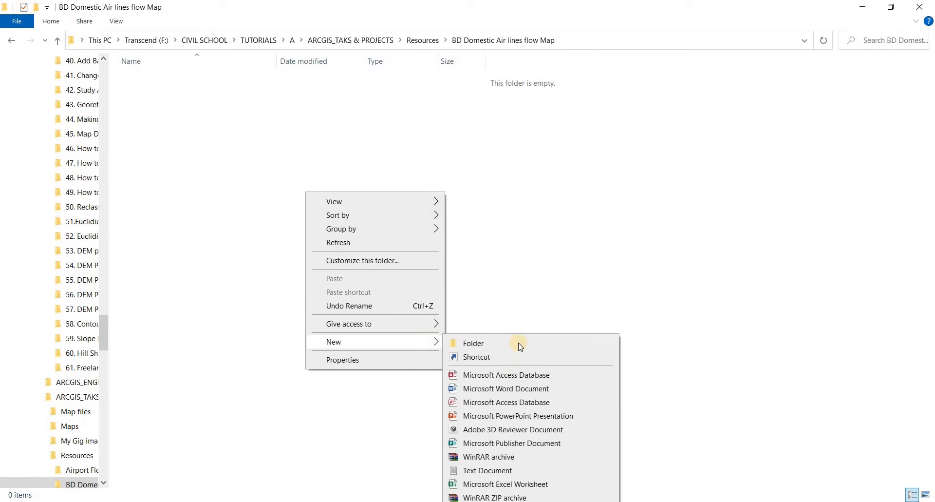
{"action": "left_click", "coordinate": [486, 484]}
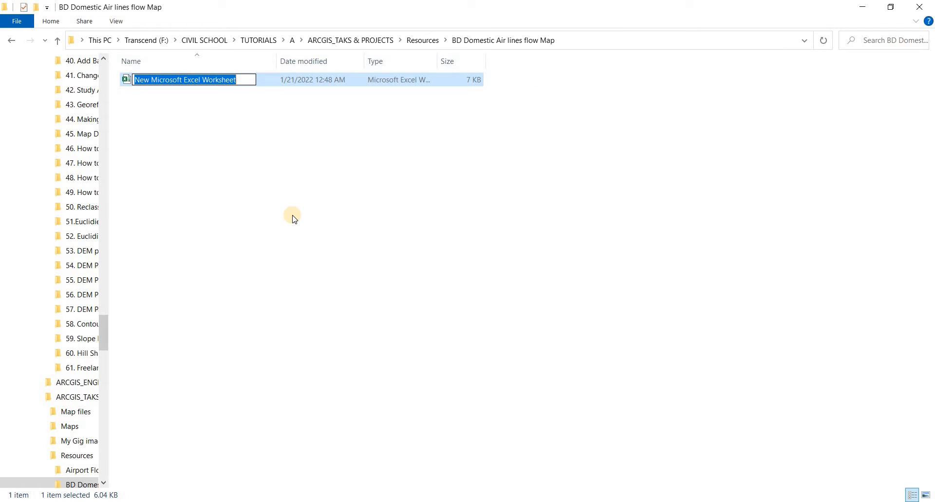
{"action": "type", "text": "Source "}
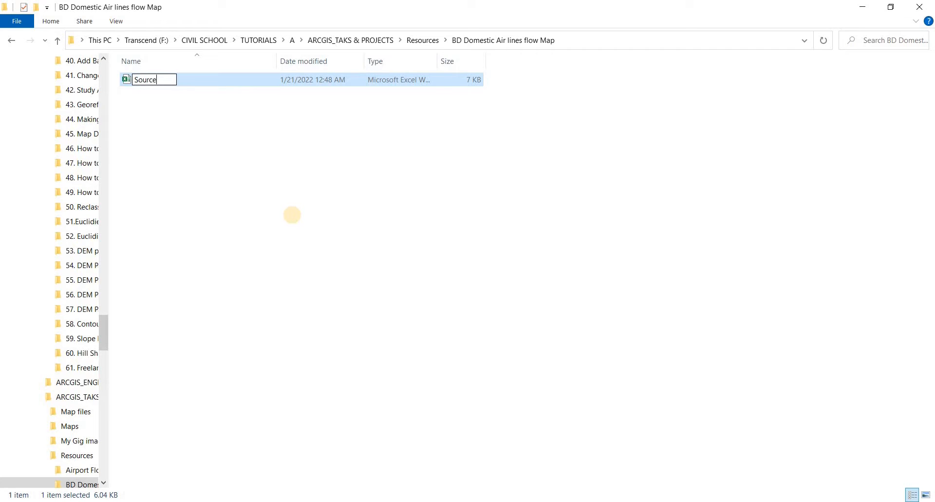
{"action": "type", "text": "data sheet"}
{"action": "key", "text": "Return"}
{"action": "left_click", "coordinate": [234, 177]}
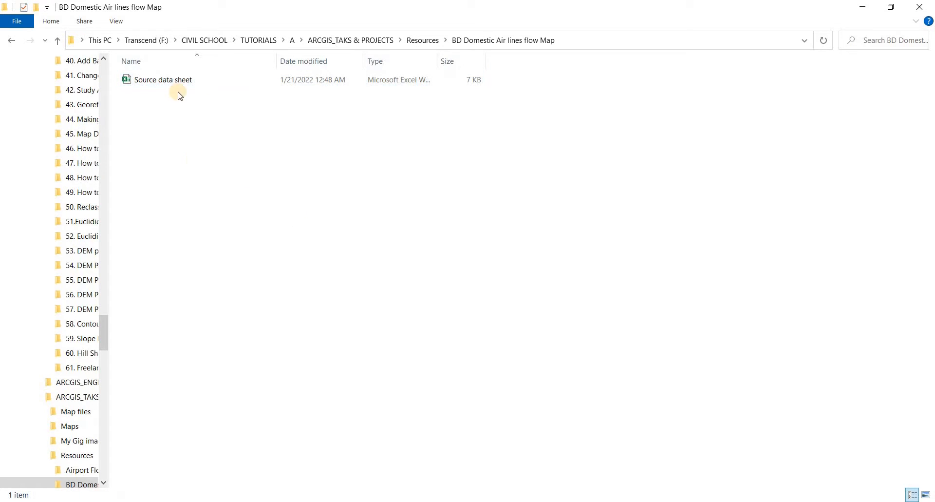
{"action": "double_click", "coordinate": [177, 82]}
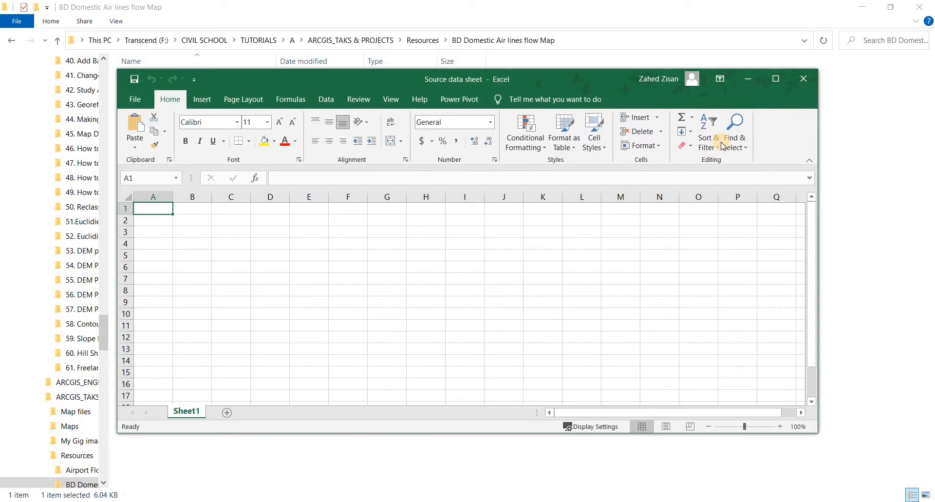
{"action": "left_click", "coordinate": [776, 79]}
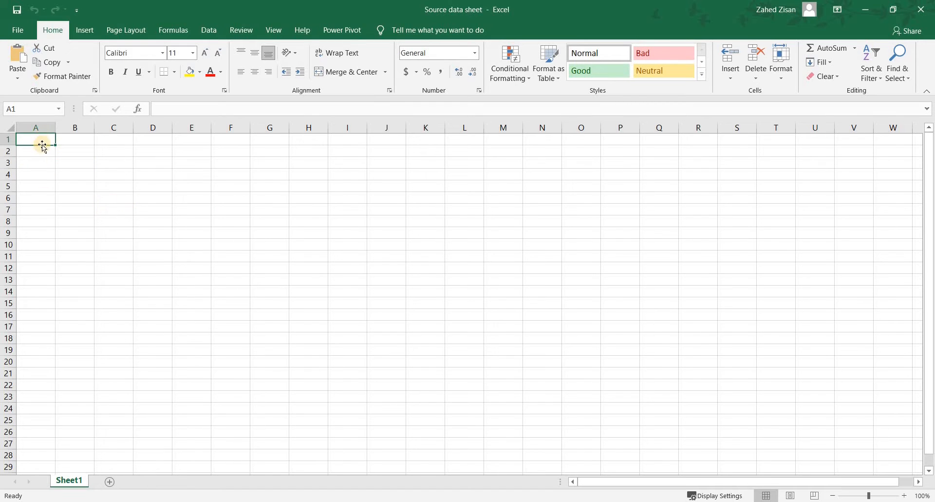
- Enter the headers FID in A1 and NAME_AIR in B1, and fit column B to its text
{"action": "type", "text": "FID"}
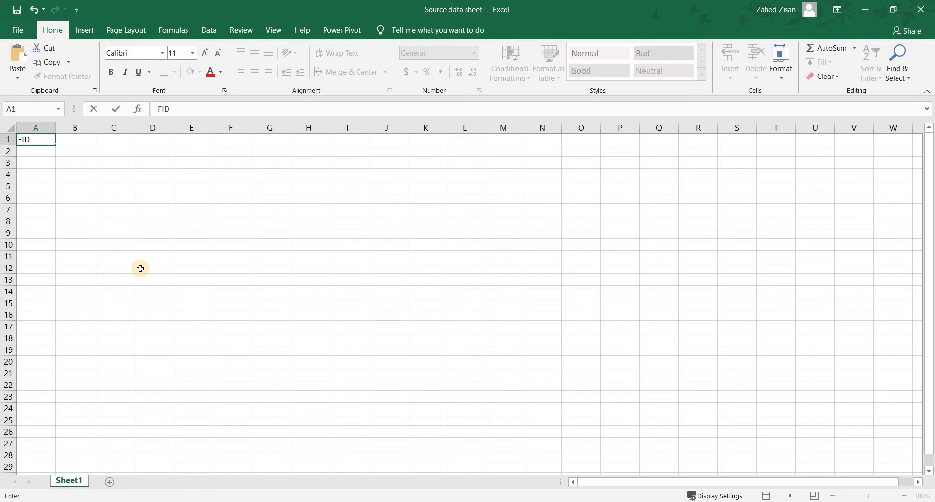
{"action": "key", "text": "Tab"}
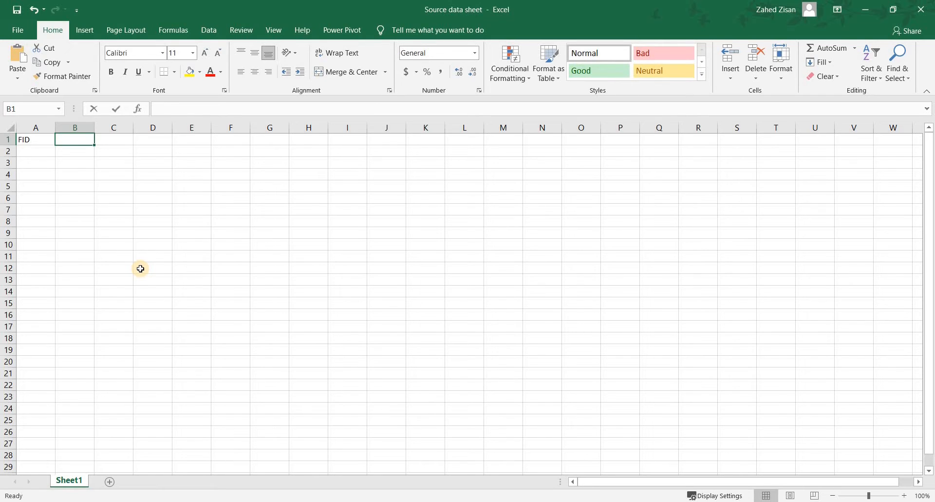
{"action": "type", "text": "NAME_AIR"}
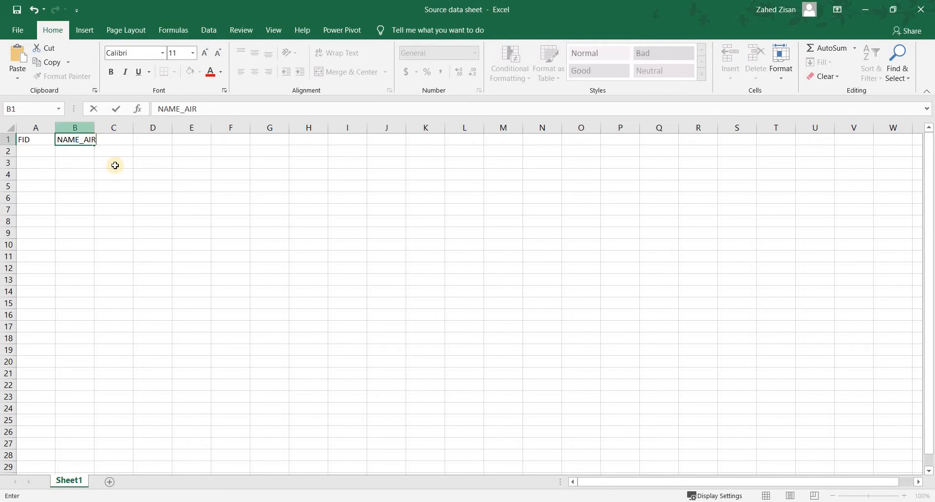
{"action": "left_click", "coordinate": [125, 184]}
{"action": "double_click", "coordinate": [94, 128]}
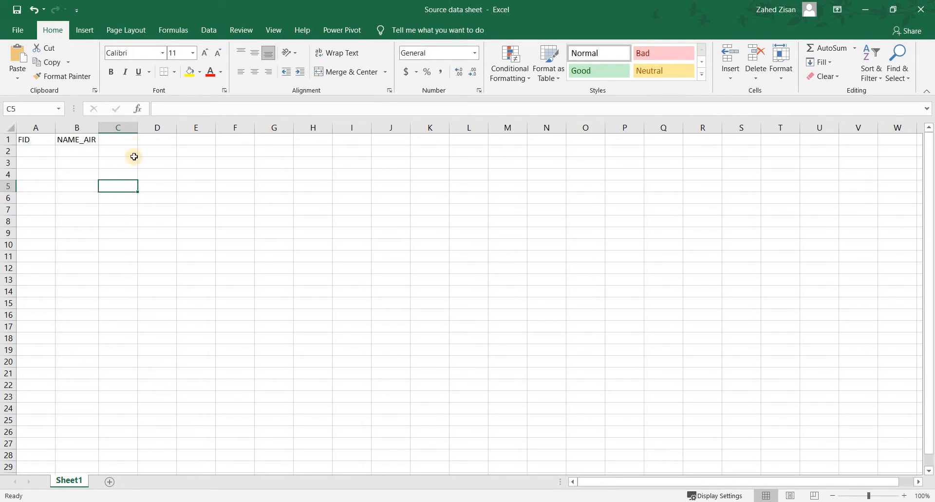
- Add the headers Longitude in C1 and Latitude in D1, and fit columns C and D to their text
{"action": "left_click", "coordinate": [126, 140]}
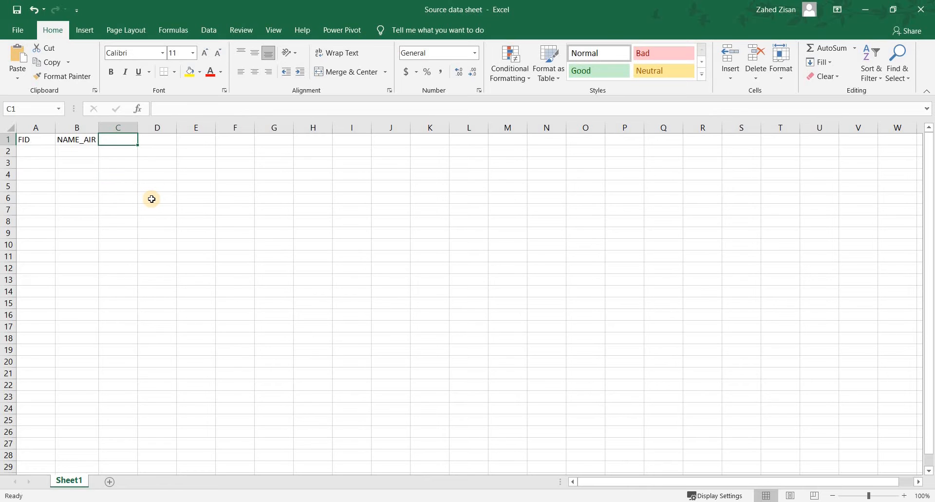
{"action": "type", "text": "Longitude"}
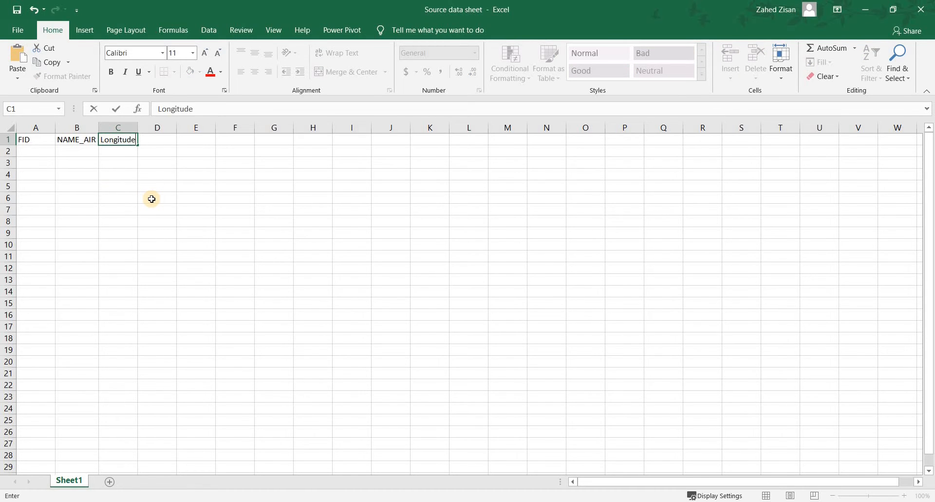
{"action": "key", "text": "Tab"}
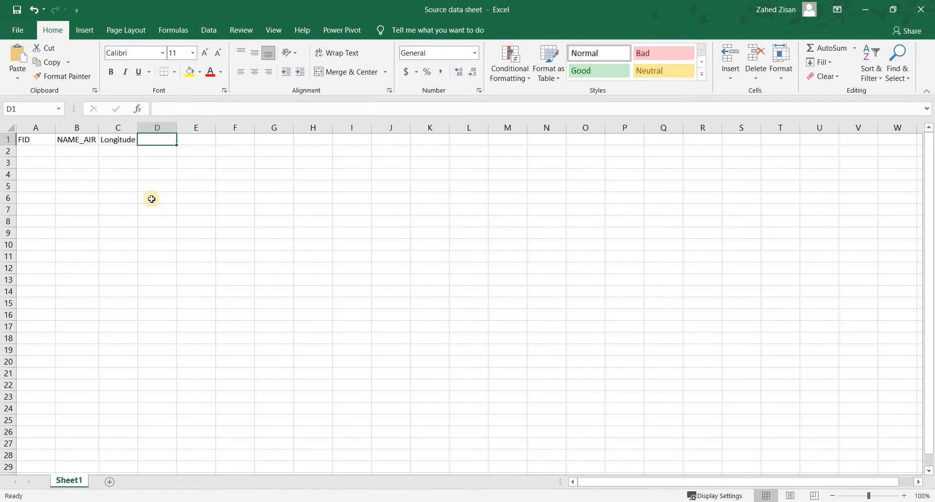
{"action": "type", "text": "Latitude"}
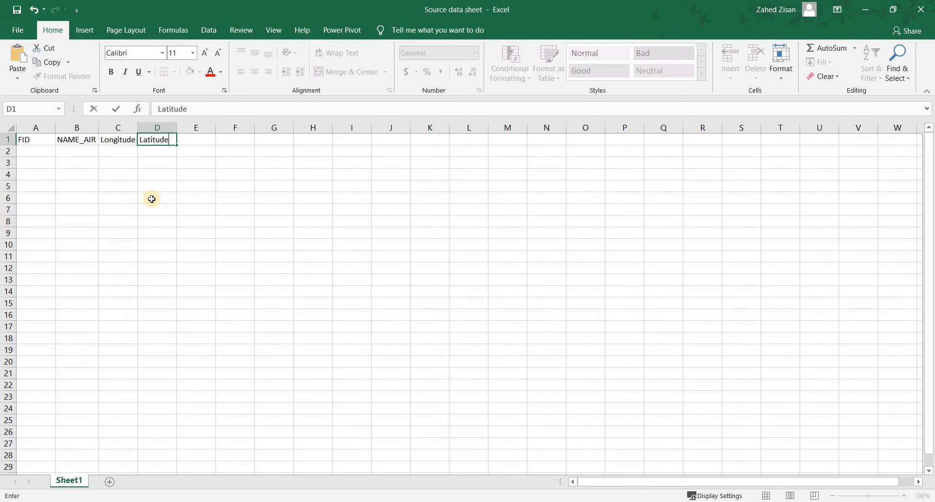
{"action": "key", "text": "Tab"}
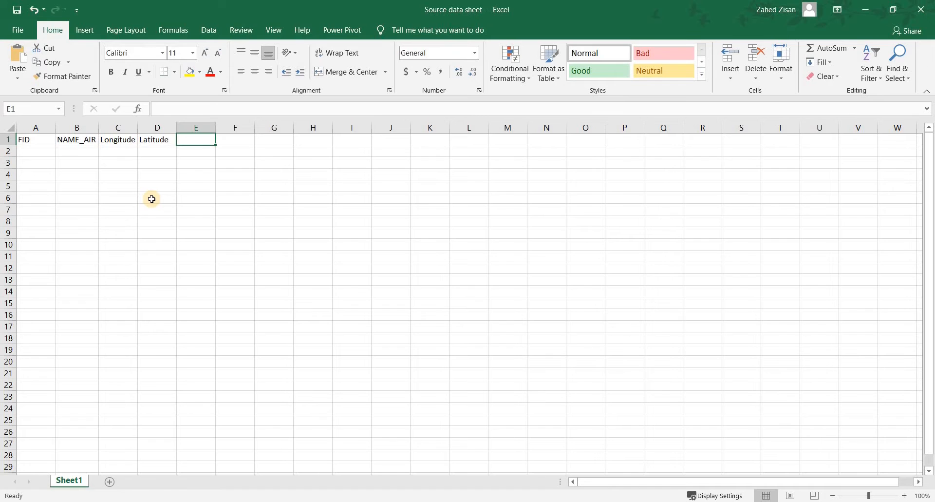
{"action": "double_click", "coordinate": [137, 128]}
{"action": "double_click", "coordinate": [176, 128]}
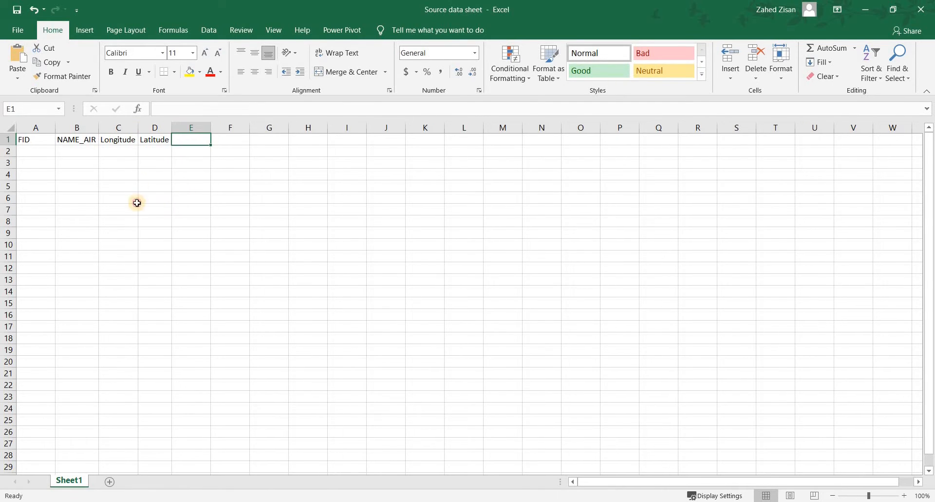
{"action": "left_click", "coordinate": [128, 187]}
- Number the FID column from 1 to 5 in A2:A6 by entering 1 and 2 and extending the series
{"action": "left_click", "coordinate": [27, 151]}
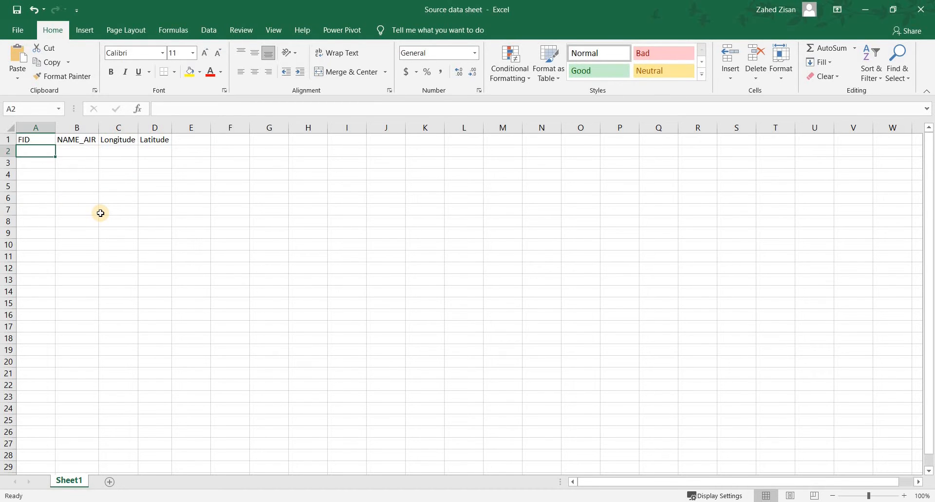
{"action": "type", "text": "1"}
{"action": "key", "text": "Return"}
{"action": "type", "text": "2"}
{"action": "key", "text": "Return"}
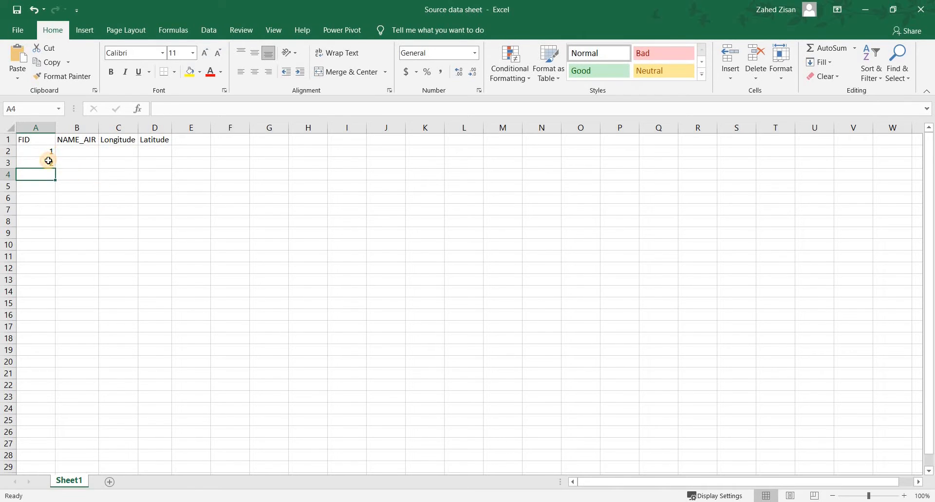
{"action": "left_click_drag", "start_coordinate": [46, 154], "coordinate": [53, 203]}
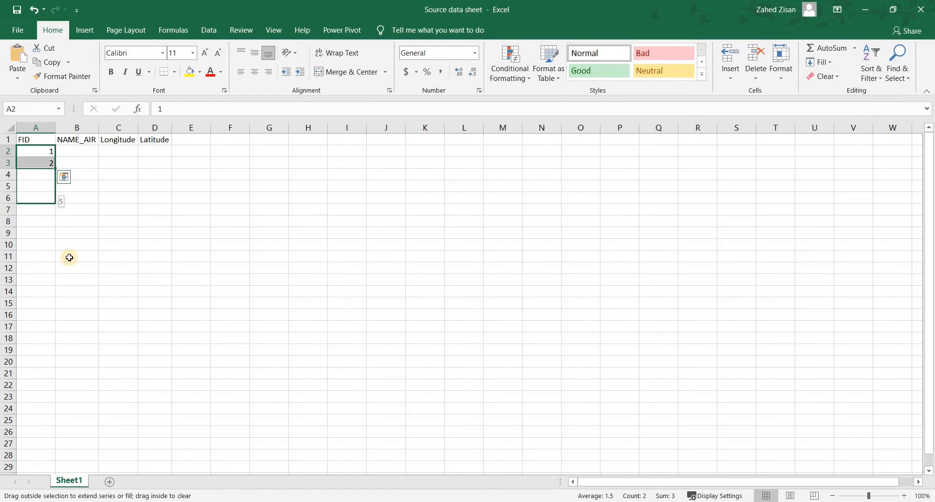
{"action": "left_click", "coordinate": [95, 234]}
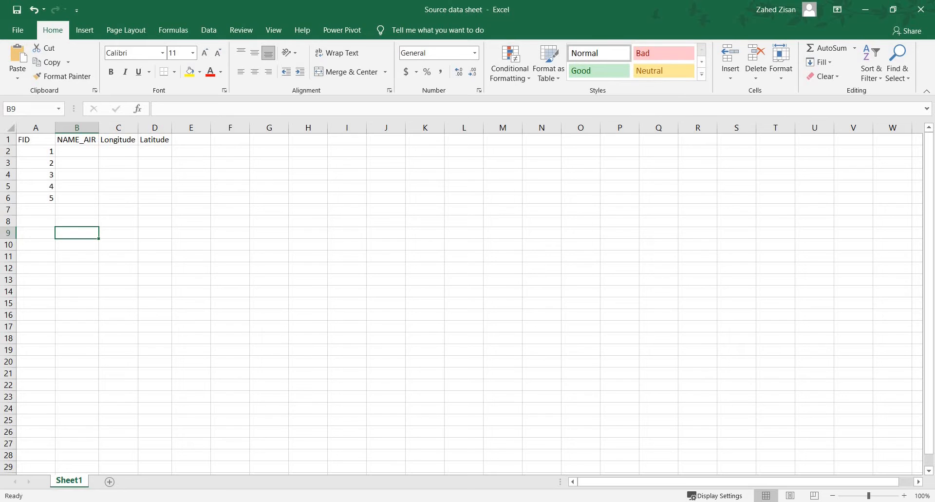
- Enter "Cox's Bazar Airport" in B2 as the first airport name and fit column B to it
{"action": "key", "text": "alt+Tab"}
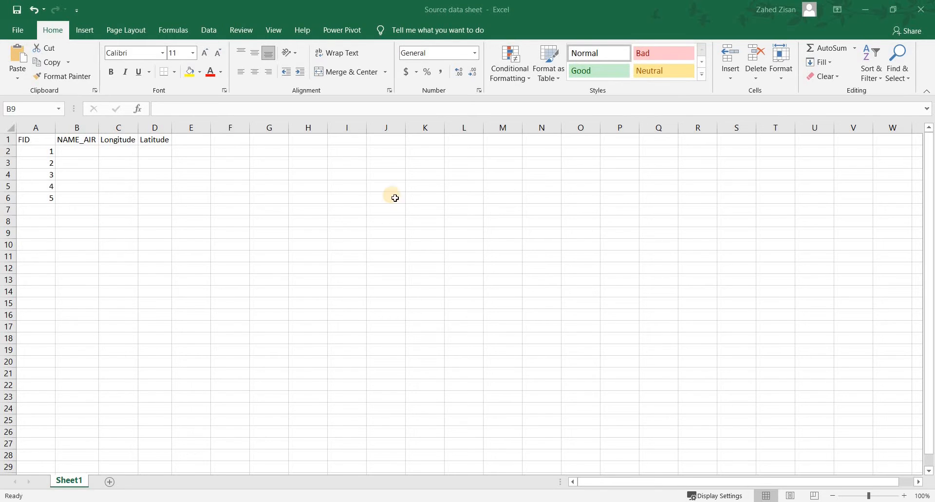
{"action": "key", "text": "alt+Tab"}
{"action": "key", "text": "Up"}
{"action": "key", "text": "Up"}
{"action": "key", "text": "Up"}
{"action": "key", "text": "Up"}
{"action": "key", "text": "Up"}
{"action": "key", "text": "Up"}
{"action": "key", "text": "Up"}
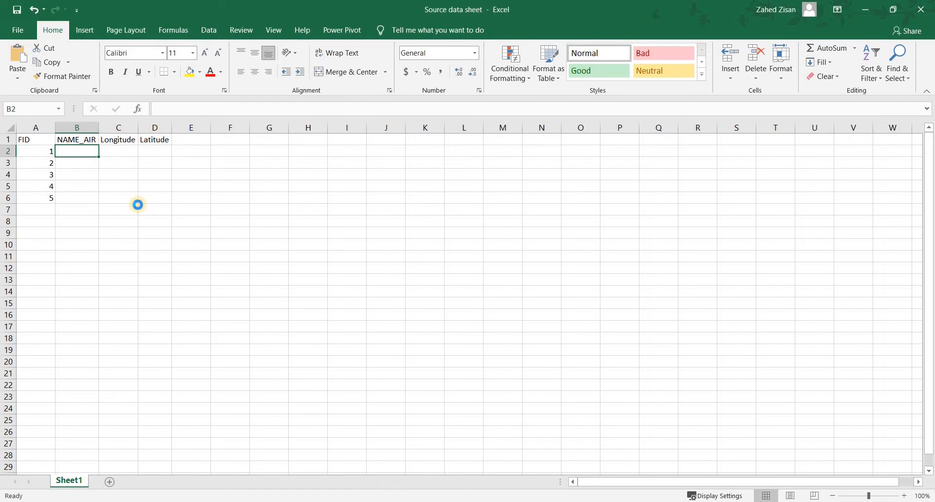
{"action": "type", "text": "Cox's Bazar Airport"}
{"action": "double_click", "coordinate": [99, 129]}
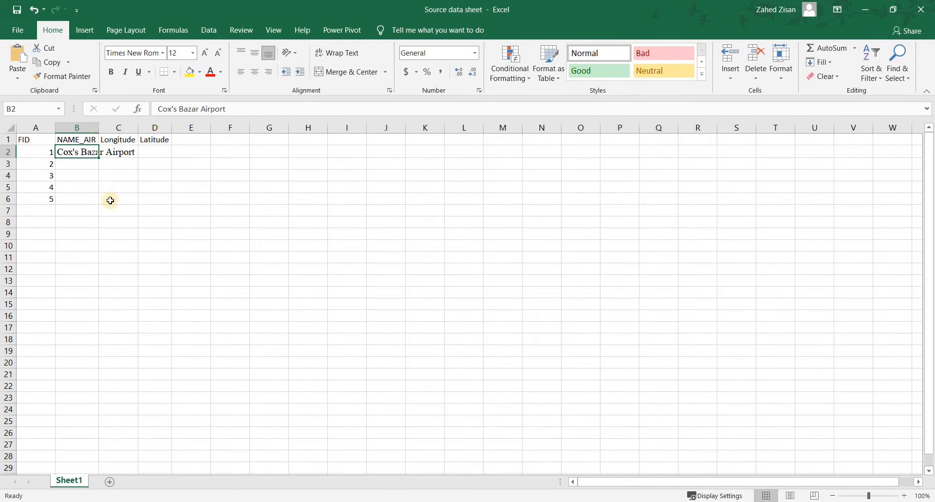
{"action": "left_click", "coordinate": [109, 199]}
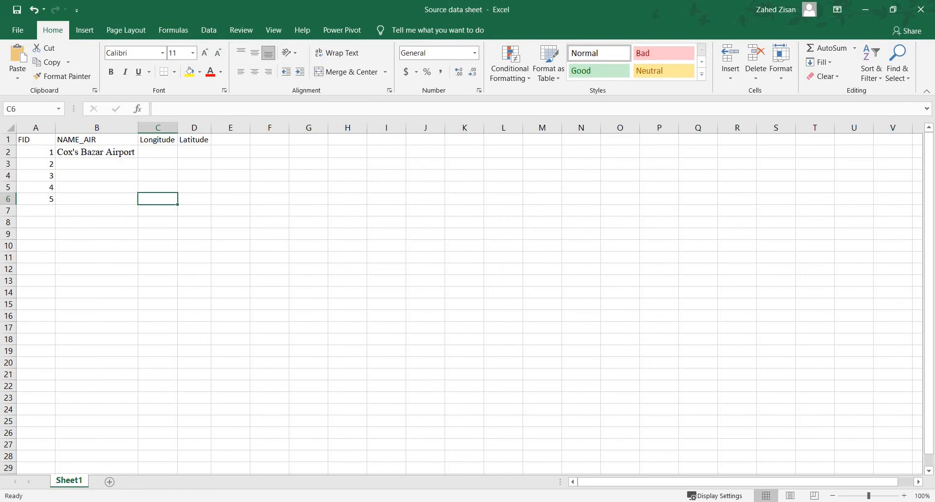
- Enter "Shah Makhdum Airport, Rajshahi" in B3 as the second airport name and fit column B to it
{"action": "key", "text": "alt+Tab"}
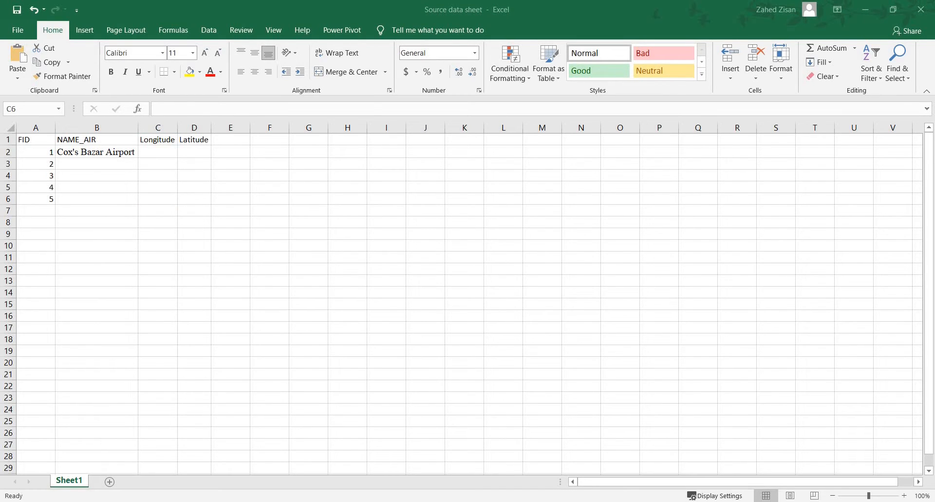
{"action": "left_click", "coordinate": [75, 163]}
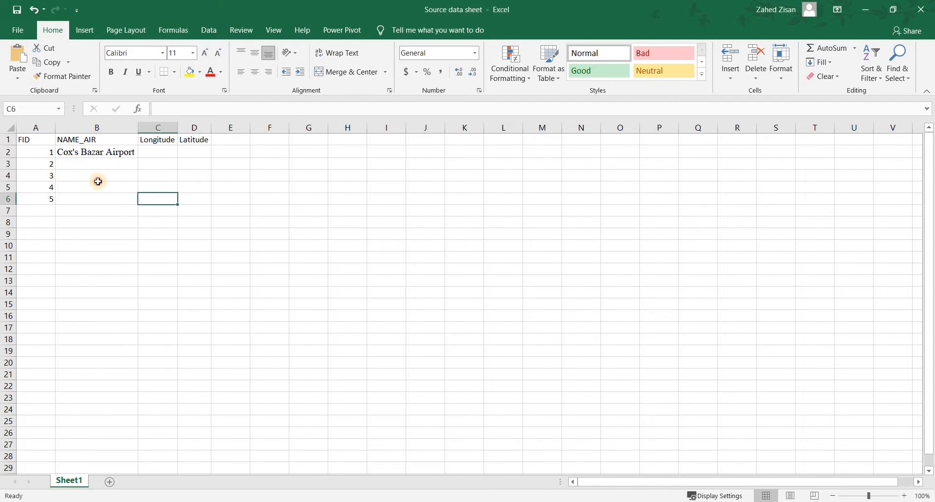
{"action": "type", "text": "Shah Makhdum Airport, Rajshahi"}
{"action": "double_click", "coordinate": [139, 128]}
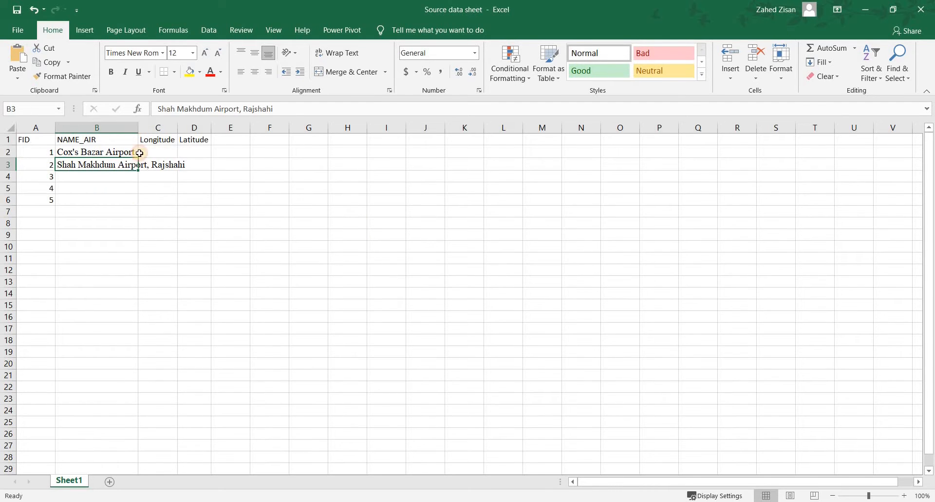
{"action": "left_click", "coordinate": [139, 221]}
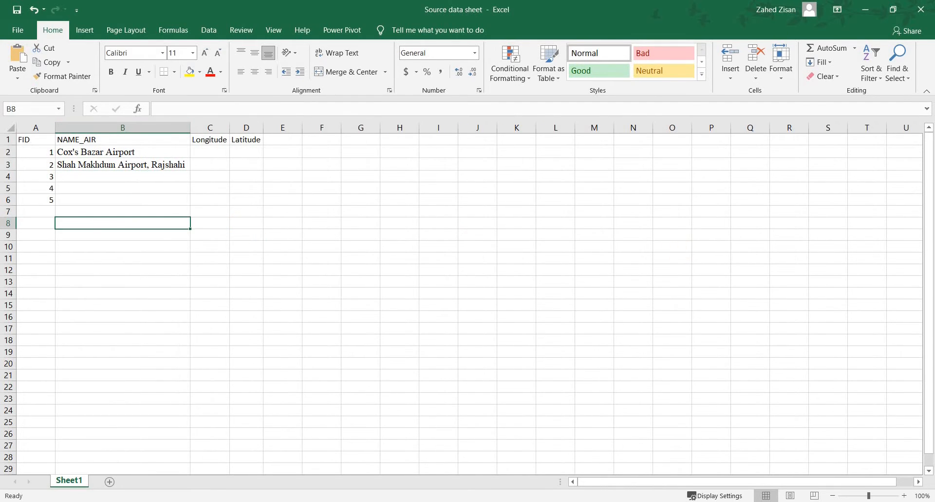
- Enter "Jashore Airport" in B4 as the third airport name, taken from the web page's list
{"action": "key", "text": "alt+Tab"}
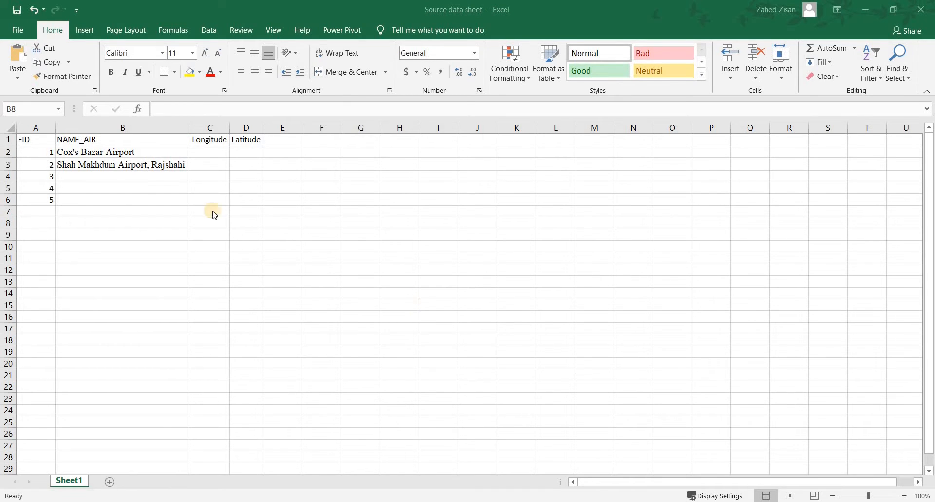
{"action": "left_click", "coordinate": [125, 221]}
{"action": "key", "text": "Up"}
{"action": "key", "text": "Up"}
{"action": "key", "text": "Up"}
{"action": "key", "text": "Up"}
{"action": "type", "text": "Jashore Airport"}
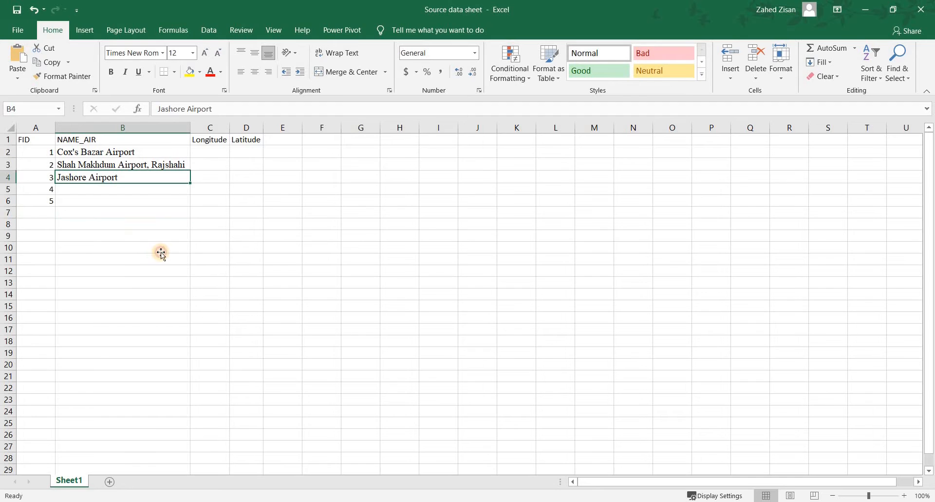
{"action": "left_click", "coordinate": [159, 252]}
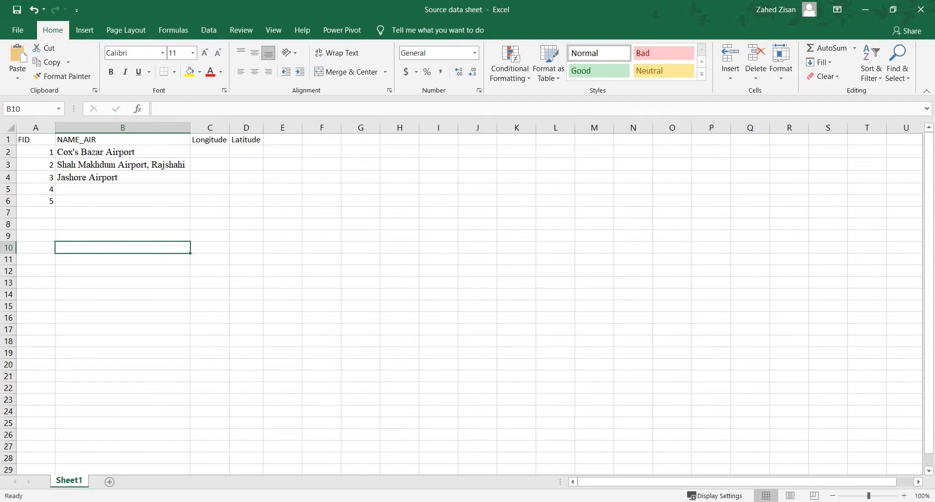
- Enter "Saidpur Airport" in B5 as the fourth airport name, taken from the web page's list
{"action": "key", "text": "alt+Tab"}
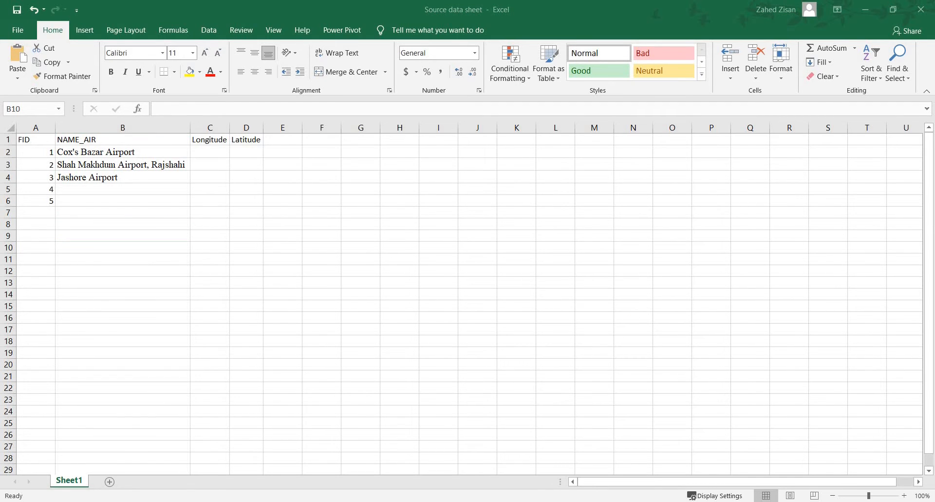
{"action": "left_click", "coordinate": [151, 240]}
{"action": "key", "text": "Up"}
{"action": "key", "text": "Up"}
{"action": "key", "text": "Up"}
{"action": "key", "text": "Up"}
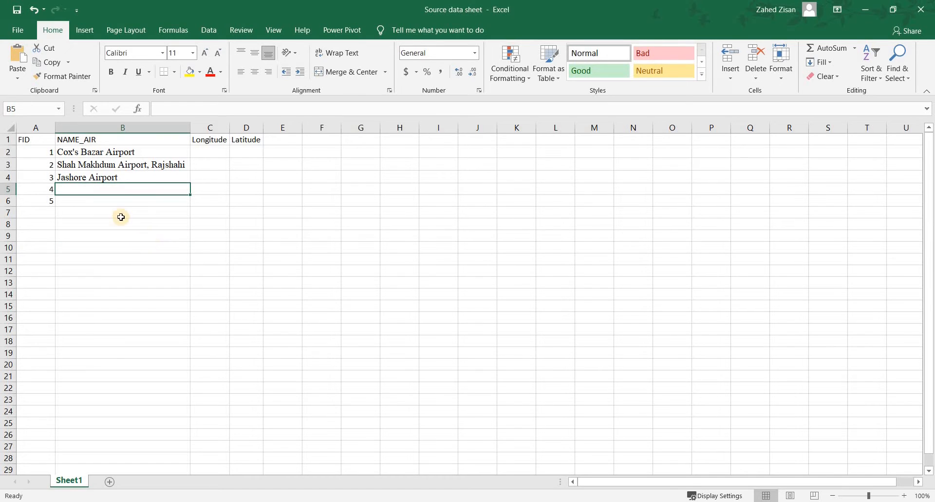
{"action": "type", "text": "Saidpur Airport"}
{"action": "key", "text": "Down"}
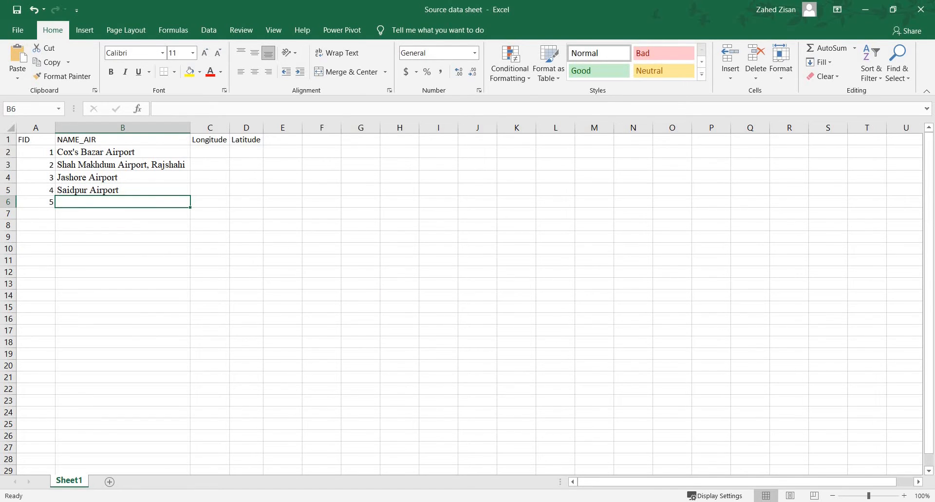
- Enter "Barishal Airport" in B6 as the fifth airport name and save the workbook
{"action": "key", "text": "alt+Tab"}
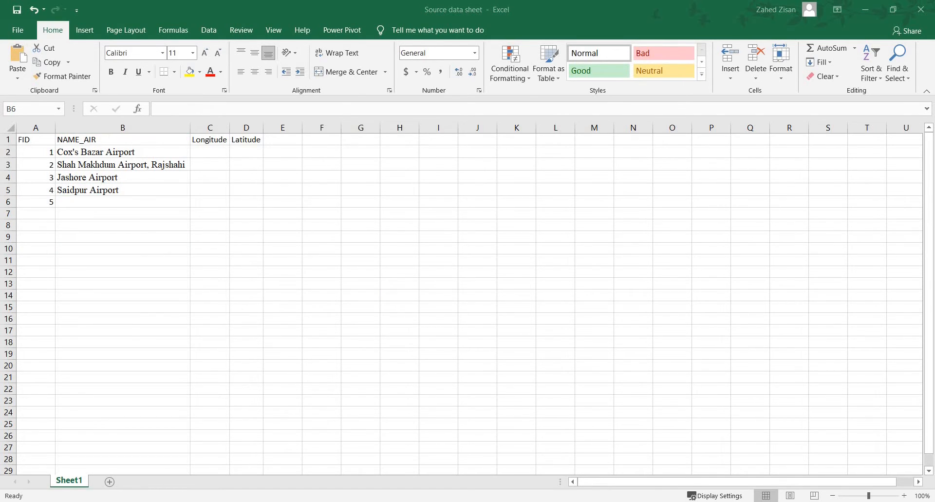
{"action": "key", "text": "alt+Tab"}
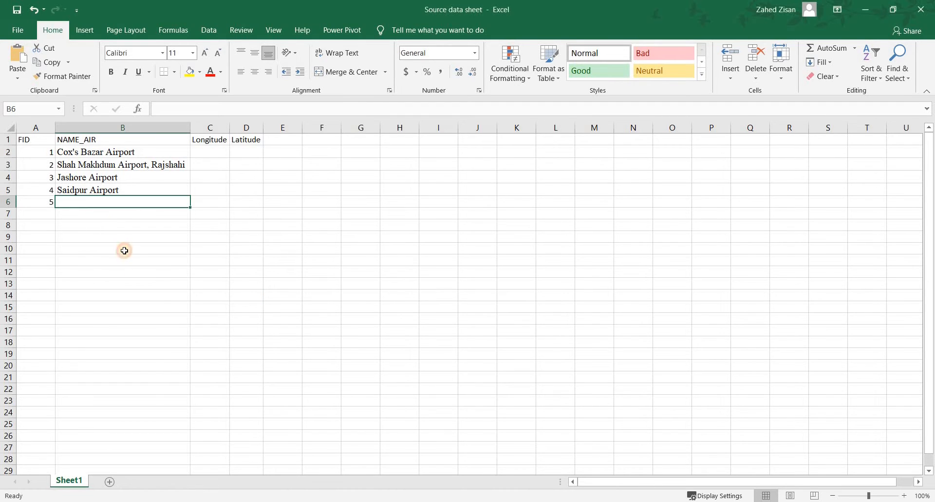
{"action": "type", "text": "Barishal Airport"}
{"action": "left_click", "coordinate": [197, 263]}
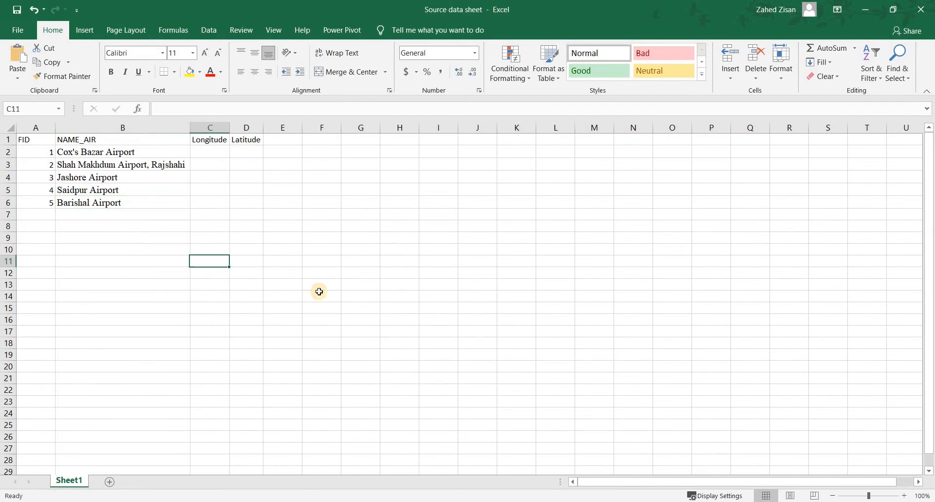
{"action": "left_click", "coordinate": [14, 15]}
- Switch to the browser and review the airport map and operational domestic airports on the Civil Aviation Authority of Bangladesh page
{"action": "key", "text": "alt+Tab"}
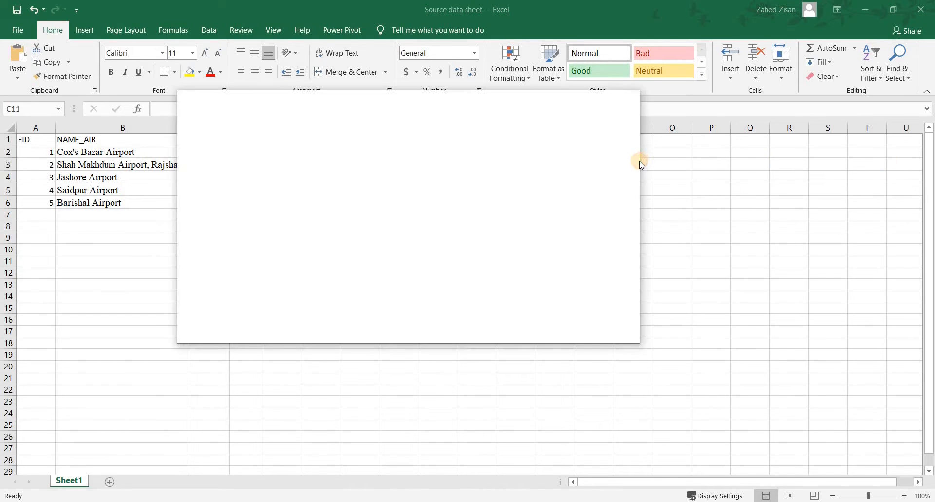
{"action": "scroll", "coordinate": [151, 188], "scroll_direction": "up", "scroll_amount": 7}
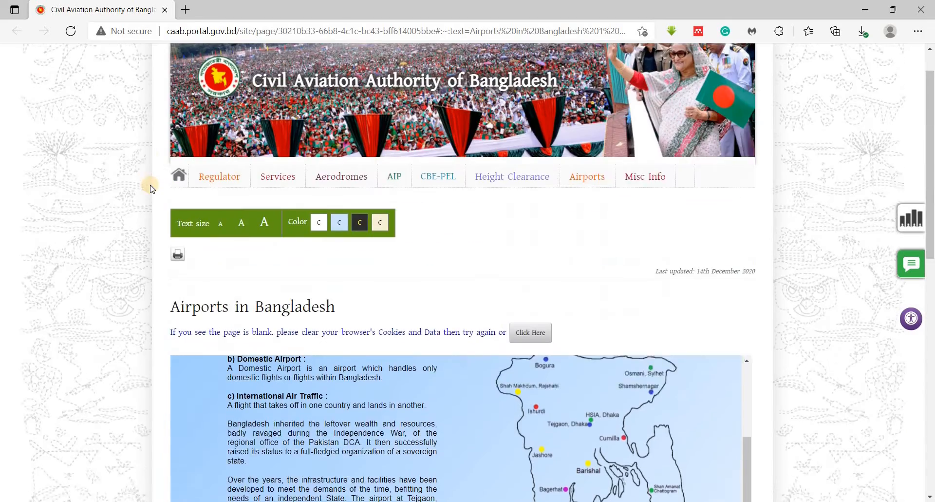
{"action": "scroll", "coordinate": [151, 186], "scroll_direction": "down", "scroll_amount": 4}
{"action": "scroll", "coordinate": [545, 216], "scroll_direction": "down", "scroll_amount": 3}
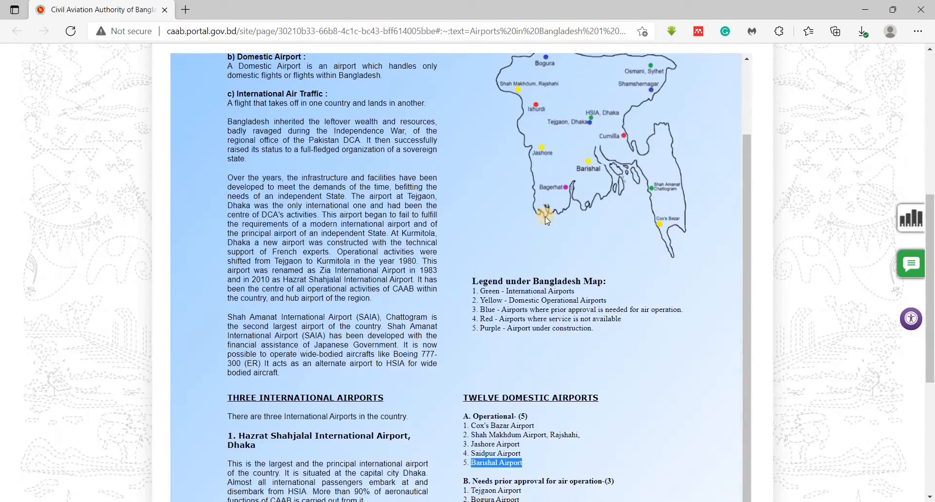
{"action": "scroll", "coordinate": [539, 251], "scroll_direction": "up", "scroll_amount": 5}
{"action": "scroll", "coordinate": [539, 251], "scroll_direction": "down", "scroll_amount": 4}
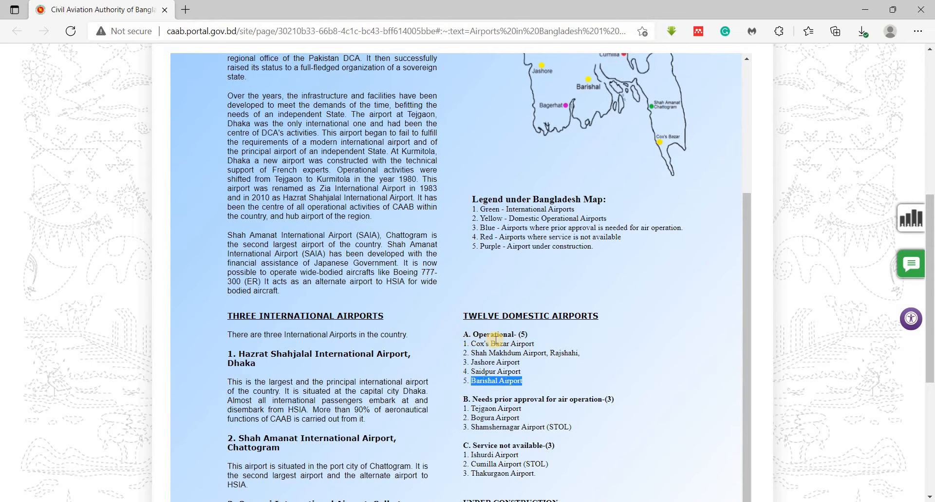
{"action": "left_click", "coordinate": [473, 349]}
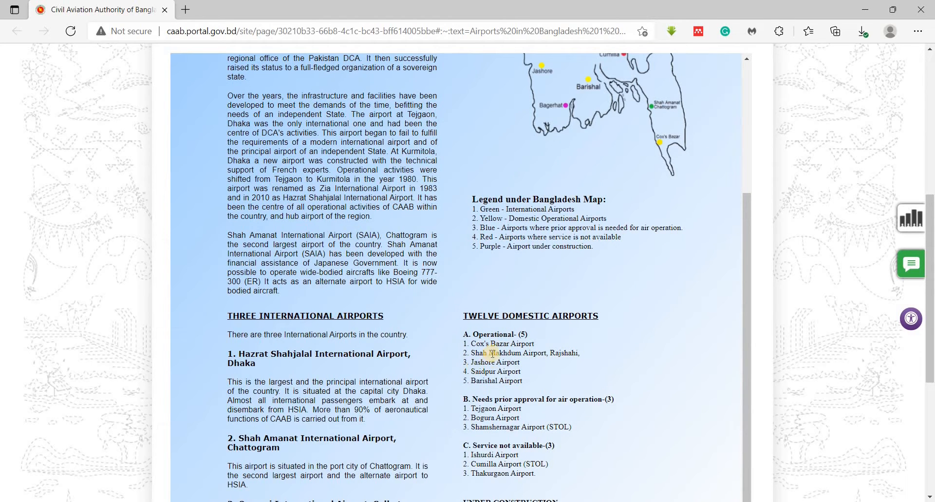
{"action": "left_click", "coordinate": [865, 10]}
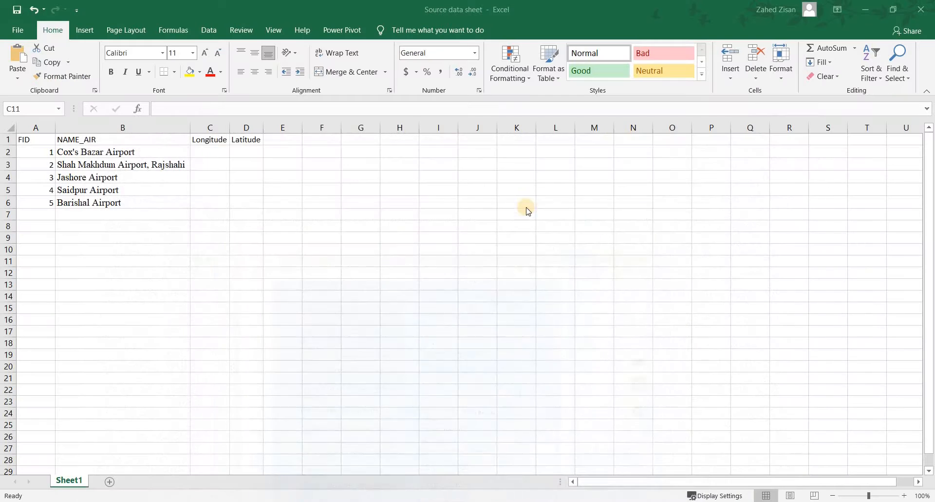
- Copy the name "Cox's Bazar Airport" from B2 and search for it in Google Earth Pro
{"action": "left_click", "coordinate": [113, 152]}
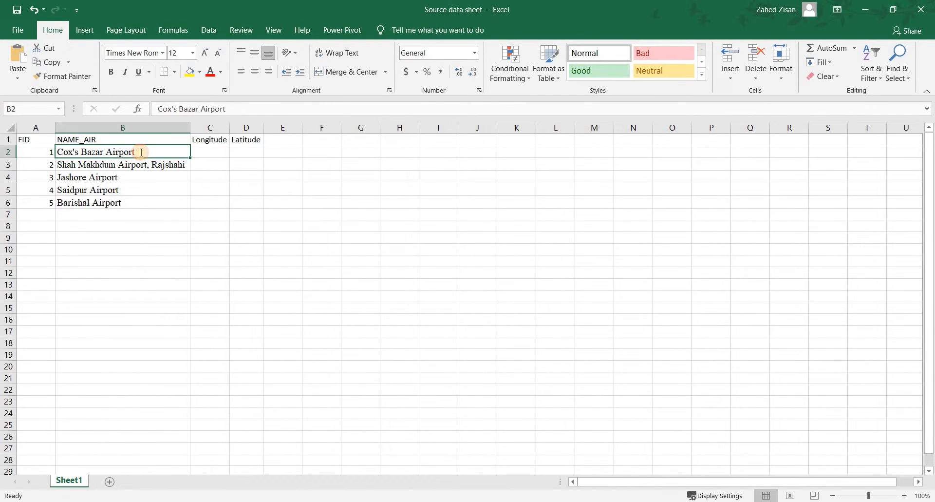
{"action": "double_click", "coordinate": [142, 152]}
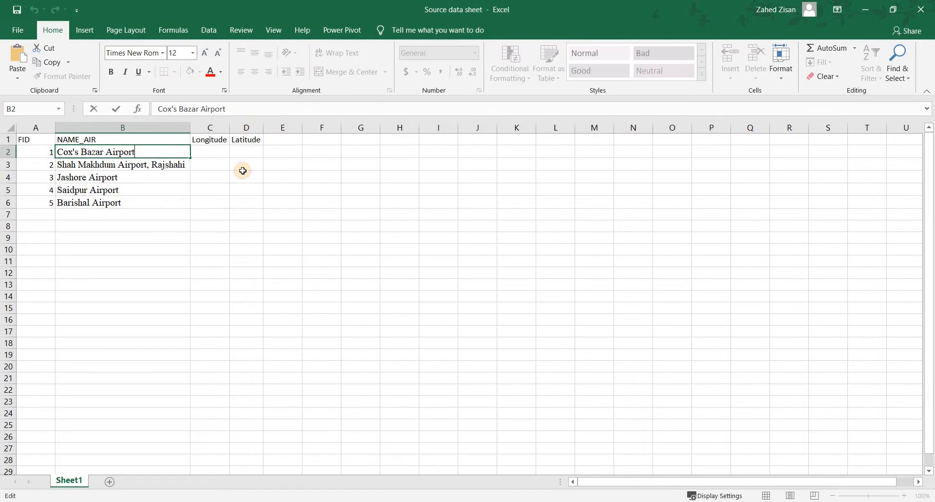
{"action": "left_click_drag", "start_coordinate": [230, 109], "coordinate": [155, 108]}
{"action": "key", "text": "ctrl+c"}
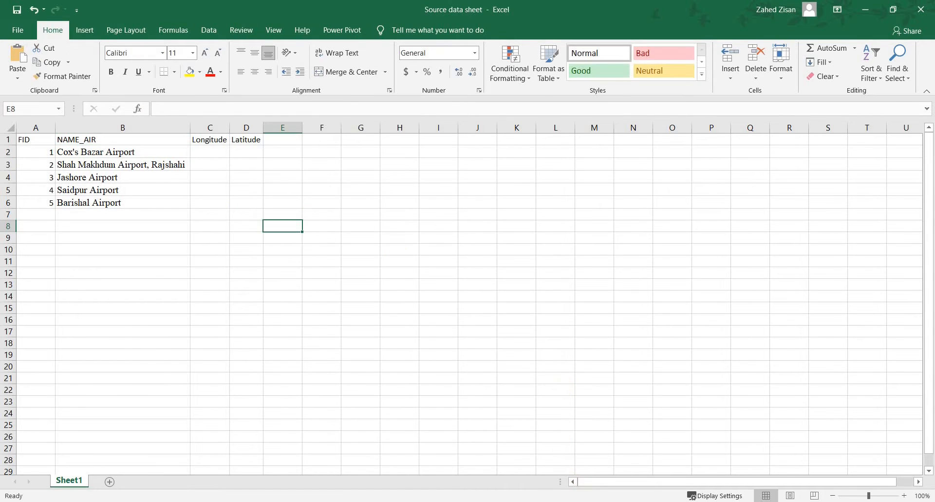
{"action": "left_click", "coordinate": [582, 501]}
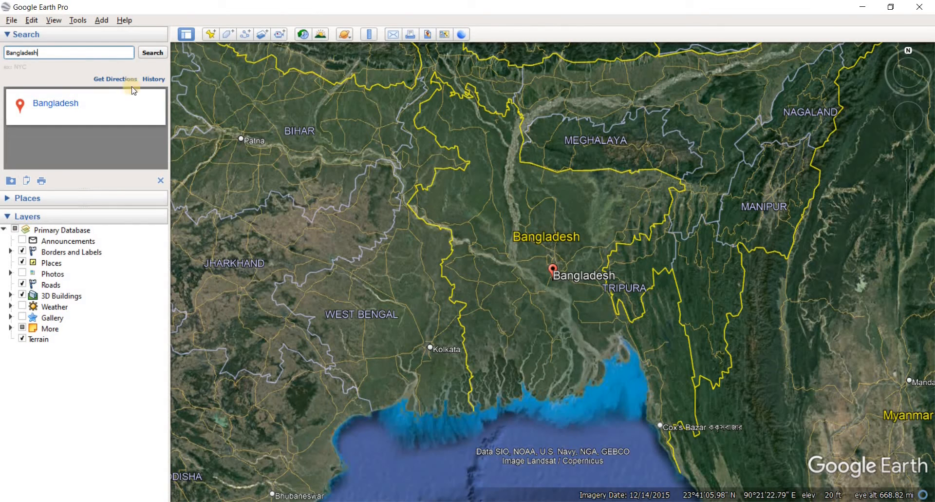
{"action": "left_click_drag", "start_coordinate": [5, 52], "coordinate": [39, 53]}
{"action": "key", "text": "ctrl+v"}
{"action": "left_click", "coordinate": [146, 52]}
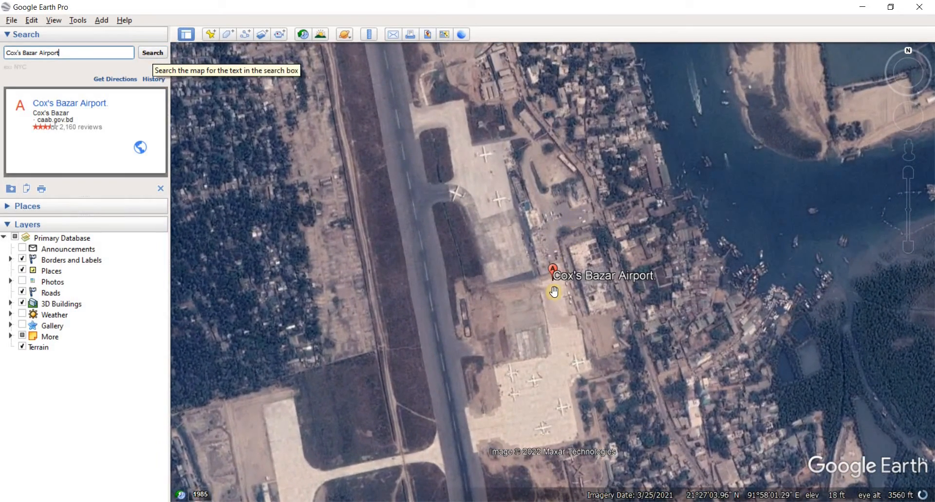
- Start a new placemark in Google Earth Pro and move its pin onto the Cox's Bazar Airport marker
{"action": "scroll", "coordinate": [553, 283], "scroll_direction": "up", "scroll_amount": 3}
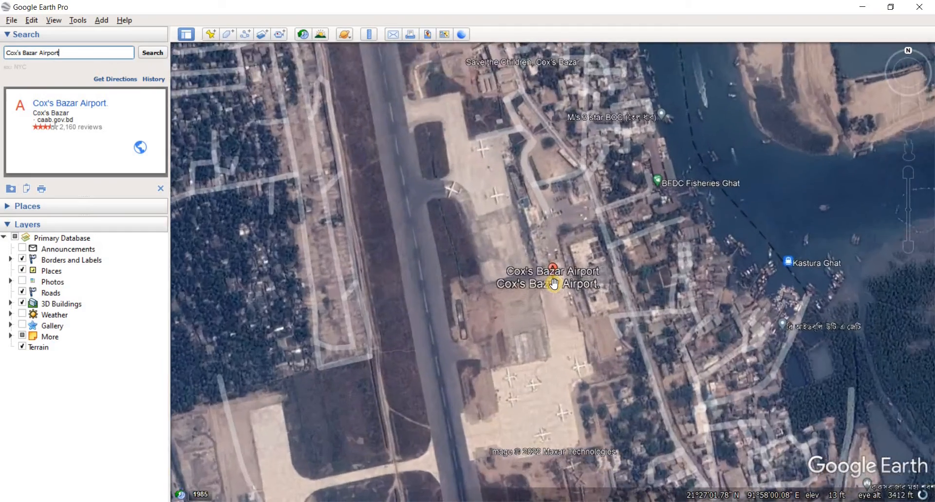
{"action": "scroll", "coordinate": [553, 298], "scroll_direction": "down", "scroll_amount": 3}
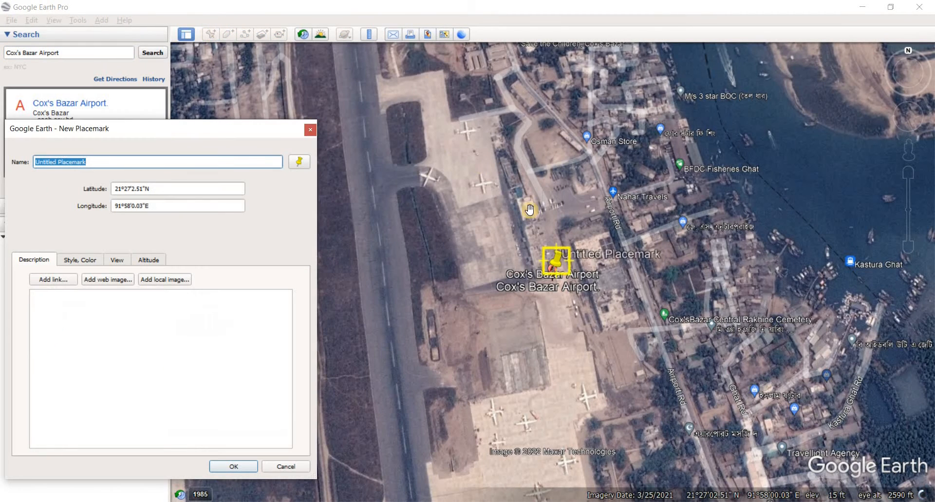
{"action": "left_click_drag", "start_coordinate": [556, 263], "coordinate": [555, 280]}
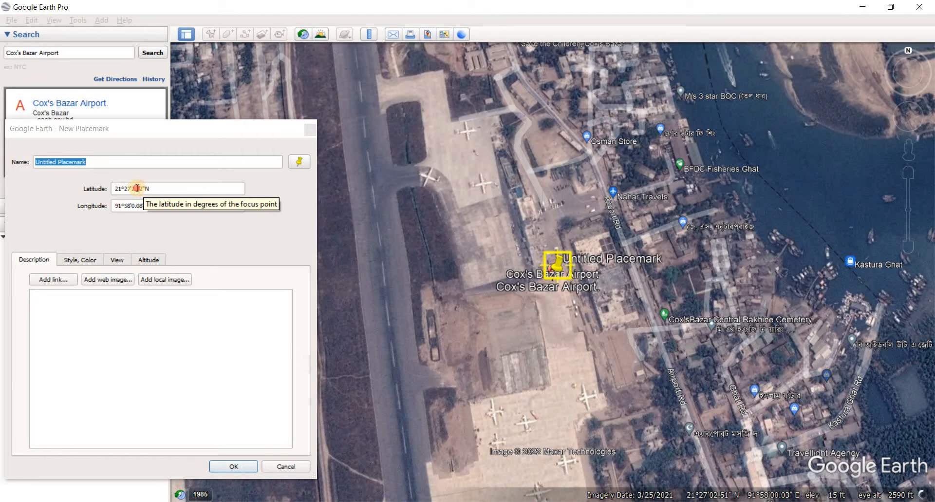
- Copy the placemark's latitude 21°27'2.32"N into D2 of the Excel sheet for Cox's Bazar Airport
{"action": "left_click_drag", "start_coordinate": [142, 188], "coordinate": [114, 188]}
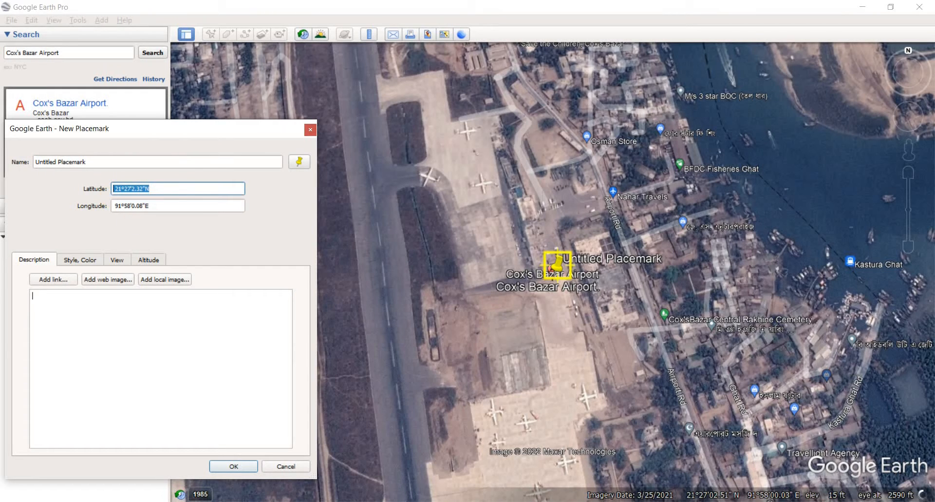
{"action": "key", "text": "alt+Tab"}
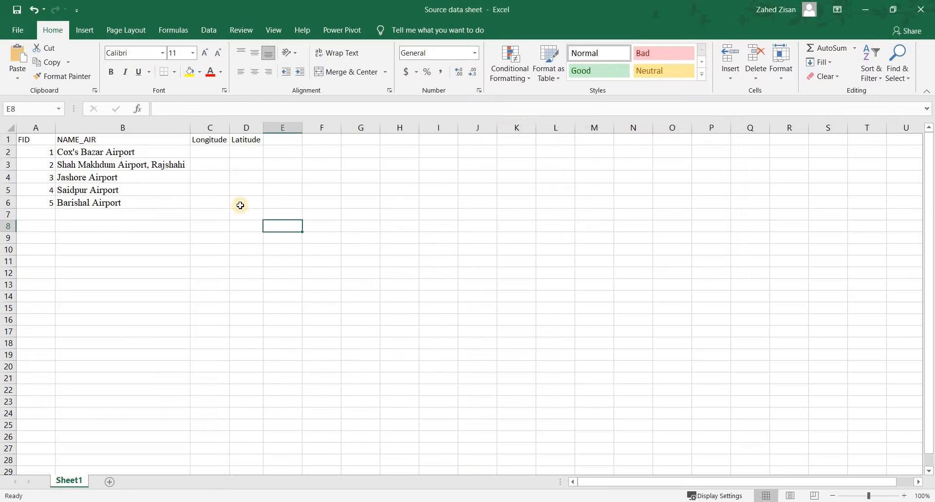
{"action": "left_click", "coordinate": [246, 152]}
{"action": "type", "text": "21°27'2.32\"N"}
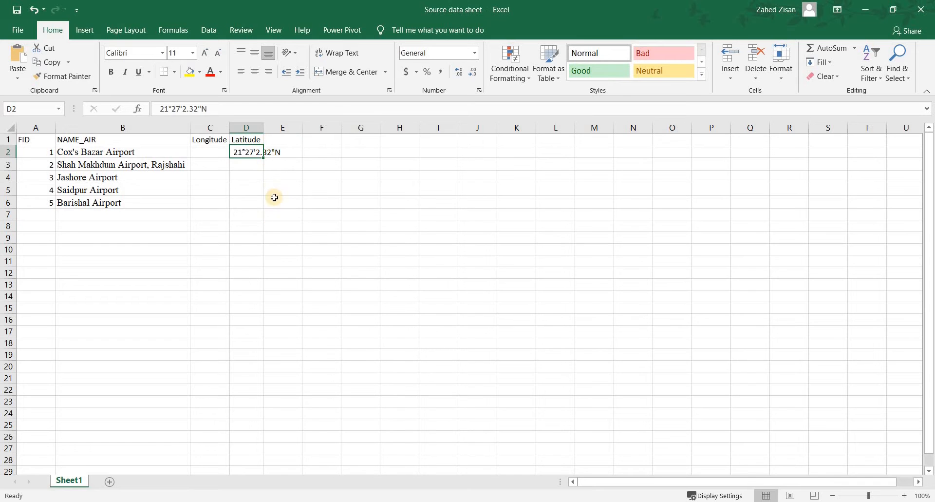
{"action": "left_click", "coordinate": [262, 197]}
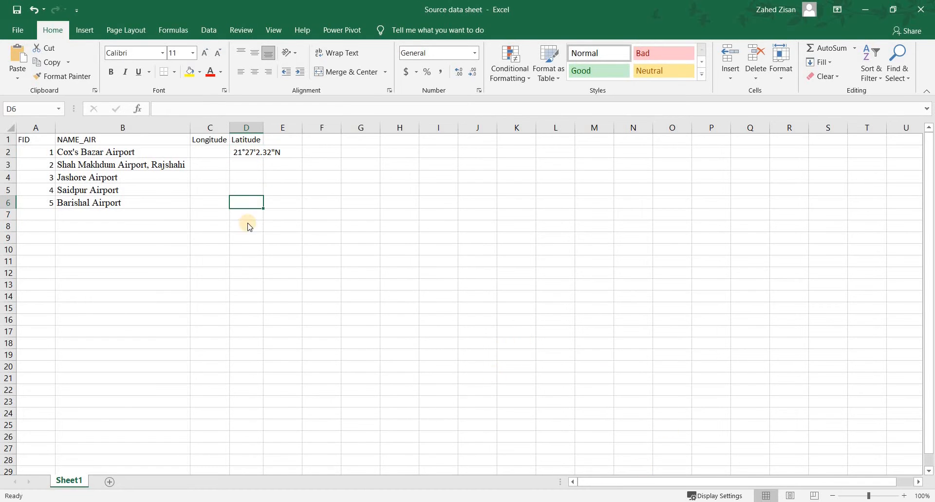
- Copy the placemark's longitude 91°58'0.08"E into C2 of the Excel sheet and fit columns C and D to their contents
{"action": "key", "text": "alt+Tab"}
{"action": "left_click_drag", "start_coordinate": [127, 206], "coordinate": [114, 206]}
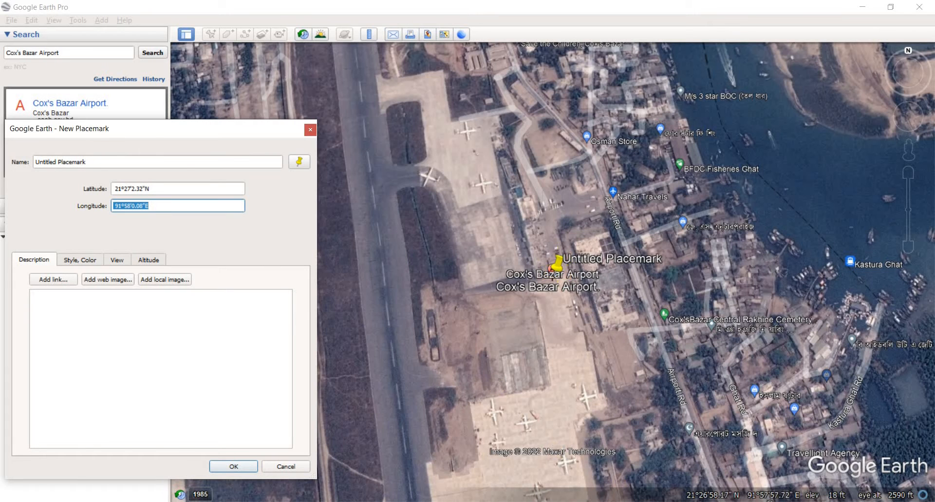
{"action": "key", "text": "alt+Tab"}
{"action": "left_click", "coordinate": [213, 154]}
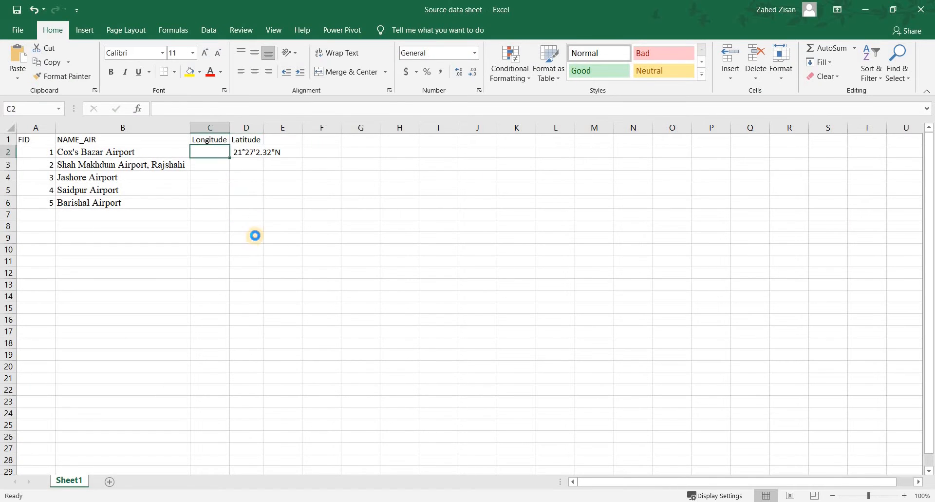
{"action": "type", "text": "91°58'0.08\"E"}
{"action": "double_click", "coordinate": [231, 125]}
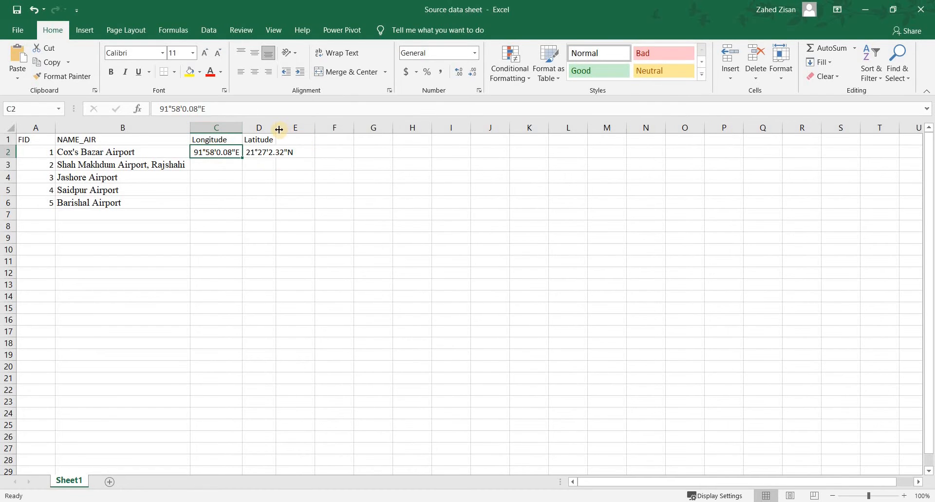
{"action": "double_click", "coordinate": [276, 127]}
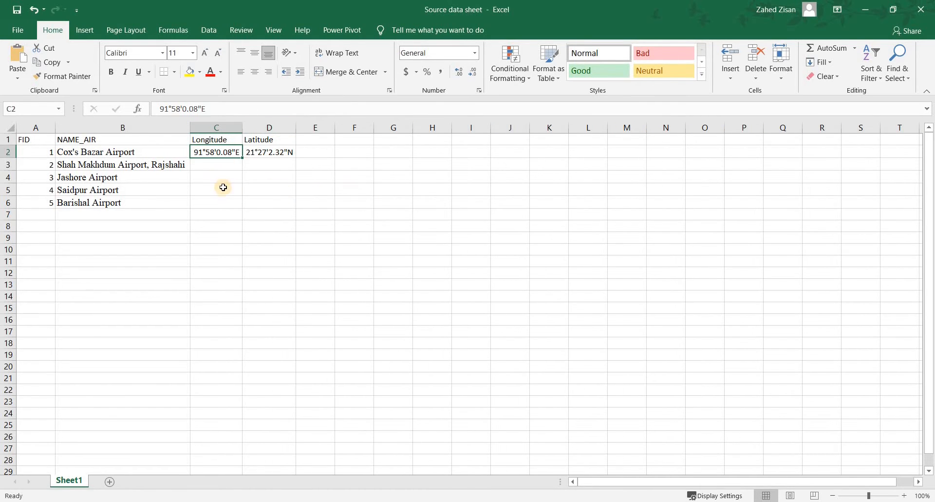
- Copy the name "Shah Makhdum Airport, Rajshahi" from B3, discard the open placemark in Google Earth Pro, and search for that airport
{"action": "key", "text": "Down"}
{"action": "key", "text": "Down"}
{"action": "key", "text": "Down"}
{"action": "left_click", "coordinate": [156, 167]}
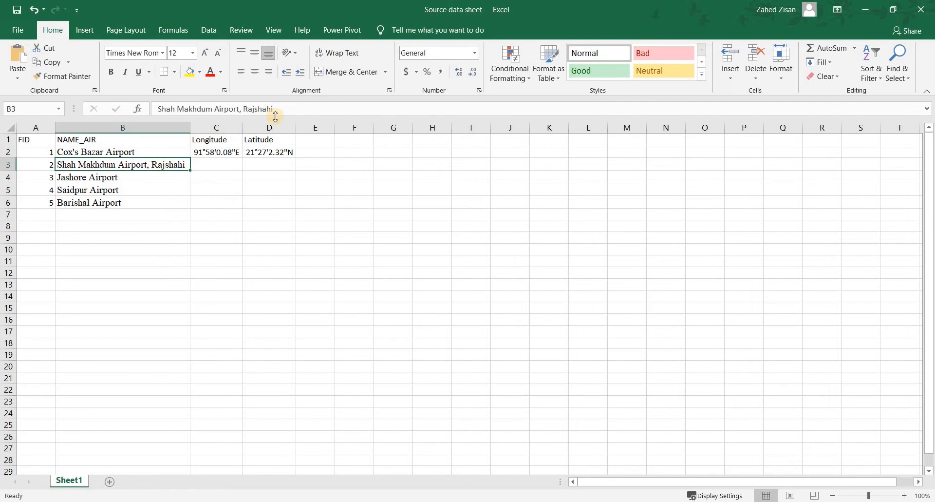
{"action": "left_click_drag", "start_coordinate": [181, 108], "coordinate": [156, 108]}
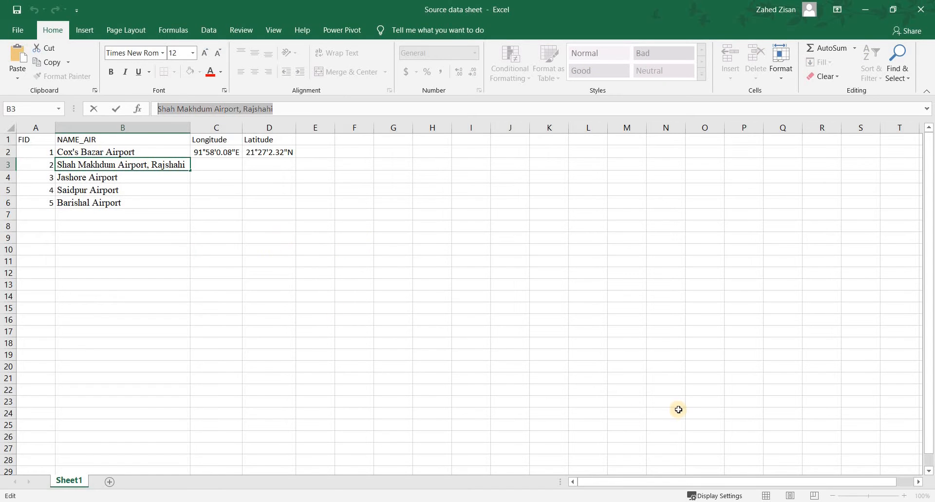
{"action": "left_click", "coordinate": [269, 249]}
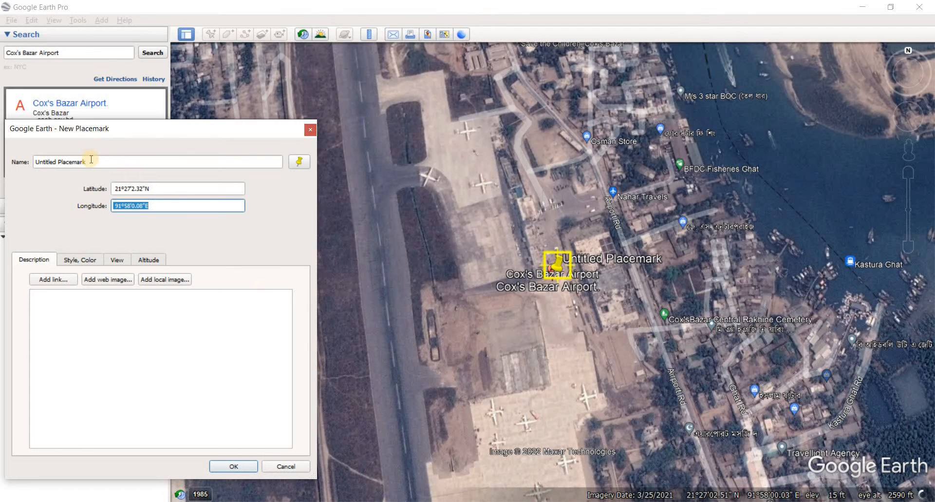
{"action": "left_click", "coordinate": [310, 130]}
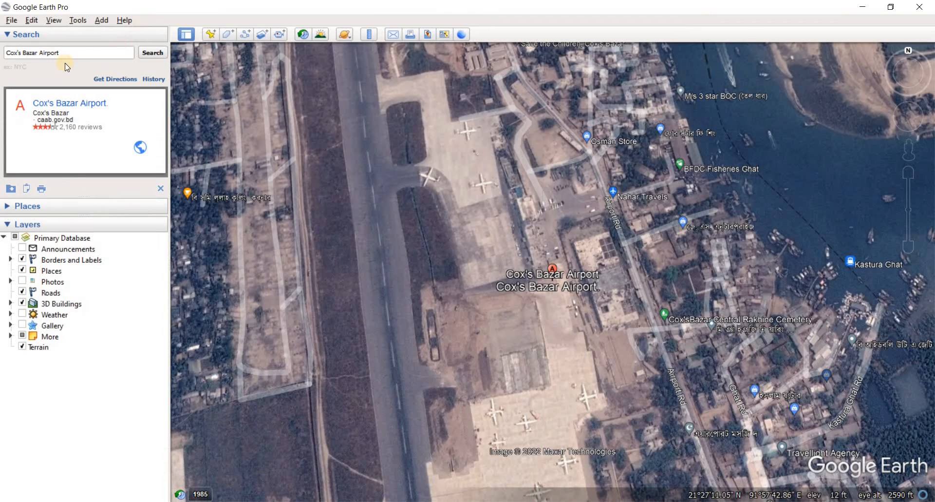
{"action": "left_click_drag", "start_coordinate": [59, 52], "coordinate": [22, 70]}
{"action": "type", "text": "Shah Makhdum Airport, Rajshahi"}
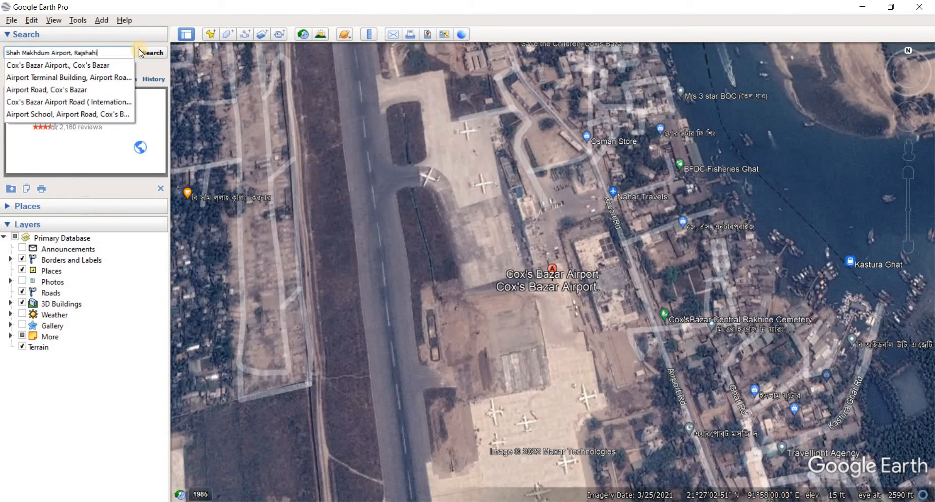
{"action": "left_click", "coordinate": [151, 54]}
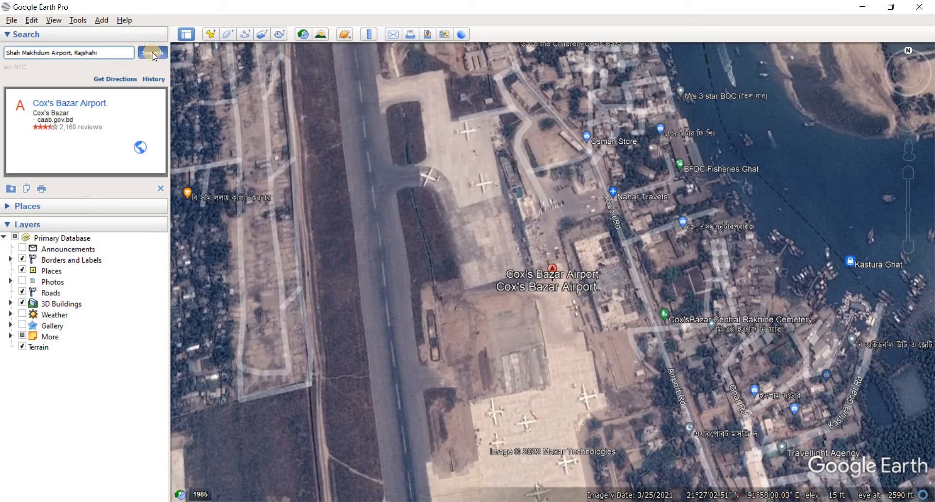
{"action": "left_click", "coordinate": [153, 53]}
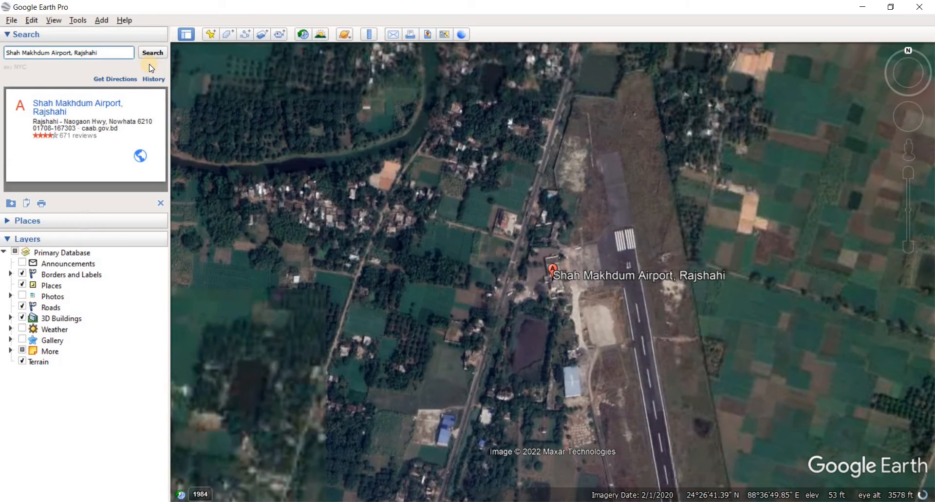
- Start a new placemark at Shah Makhdum Airport and copy its latitude 24°26'41.39"N into D3 of the Excel sheet
{"action": "left_click", "coordinate": [210, 34]}
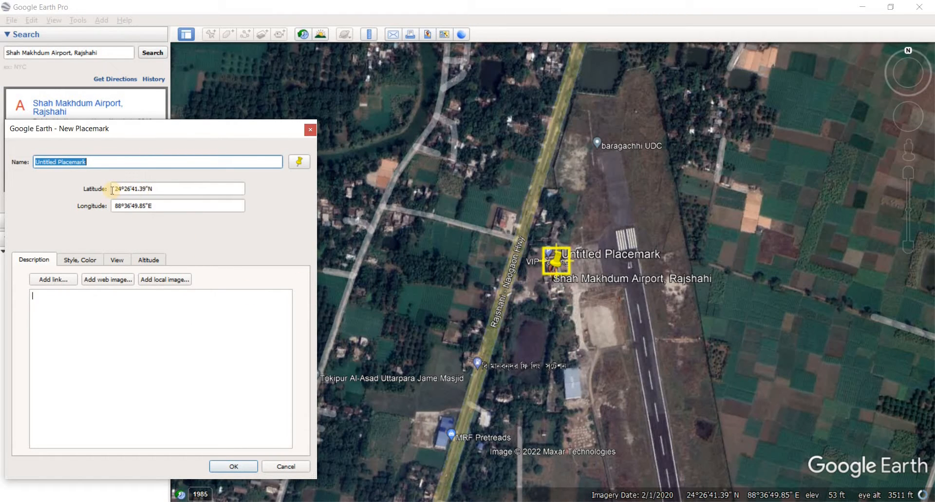
{"action": "triple_click", "coordinate": [182, 188]}
{"action": "key", "text": "ctrl+c"}
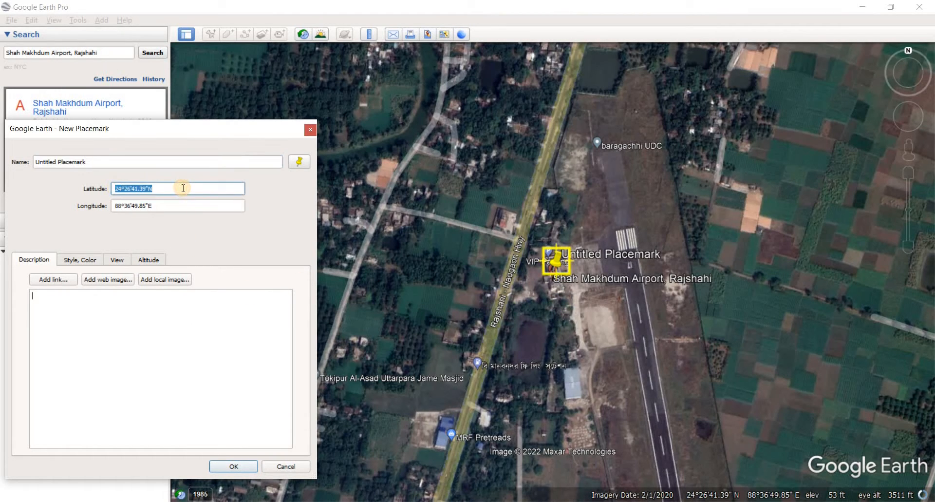
{"action": "key", "text": "alt+Tab"}
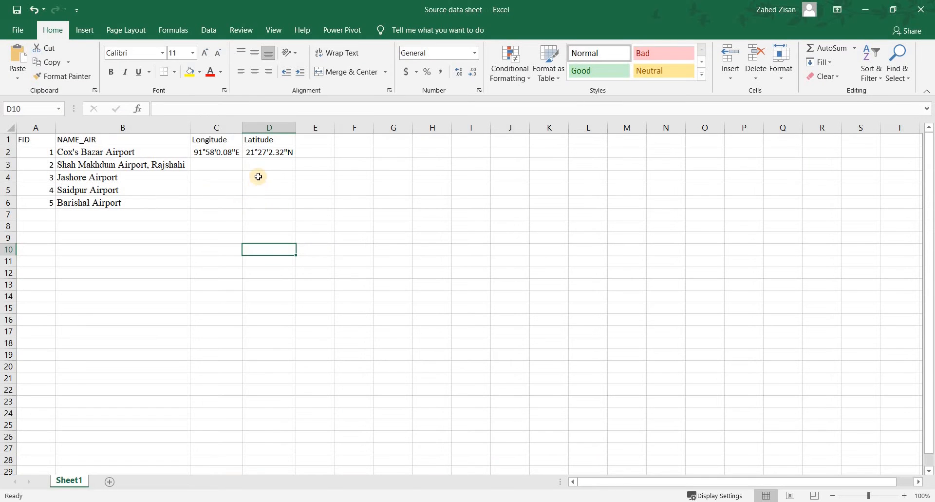
{"action": "left_click", "coordinate": [258, 166]}
{"action": "key", "text": "ctrl+v"}
{"action": "left_click", "coordinate": [237, 217]}
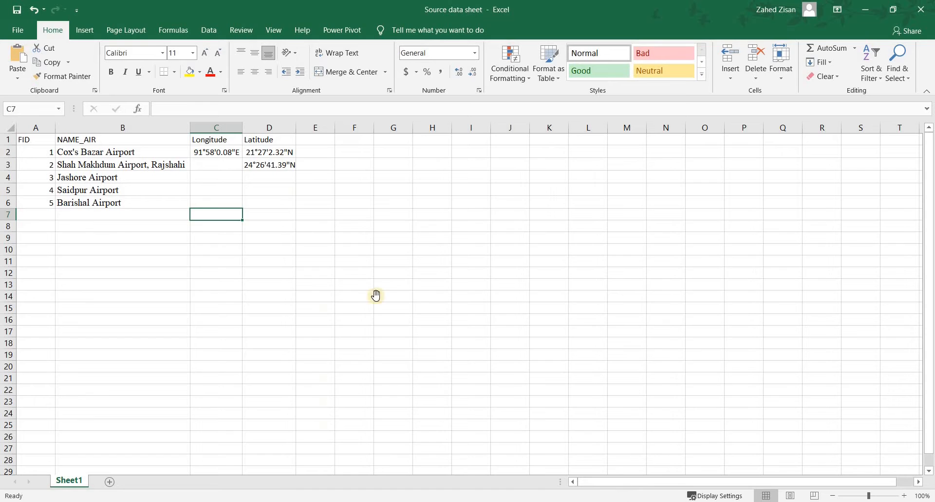
- Copy the Shah Makhdum placemark's longitude 88°36'49.85"E from Google Earth Pro into C3 of the Excel sheet and save the workbook
{"action": "key", "text": "alt+Tab"}
{"action": "left_click", "coordinate": [153, 207]}
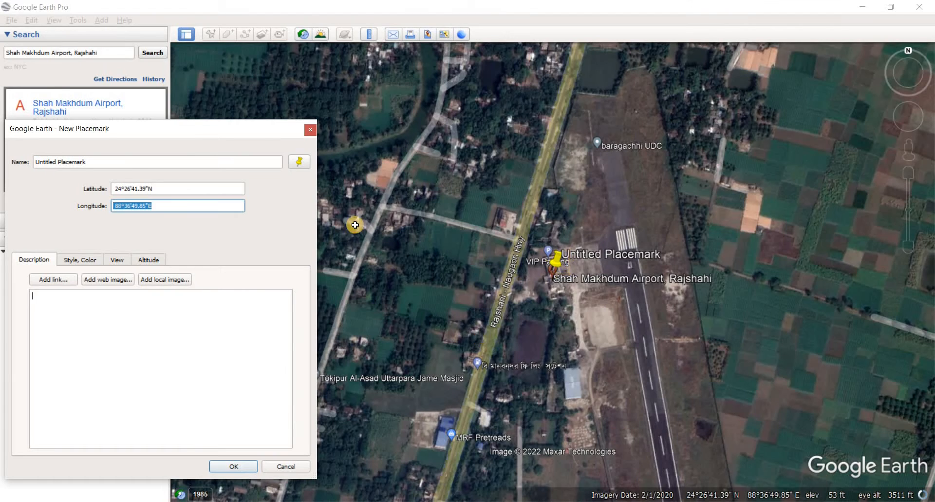
{"action": "key", "text": "alt+Tab"}
{"action": "left_click", "coordinate": [218, 165]}
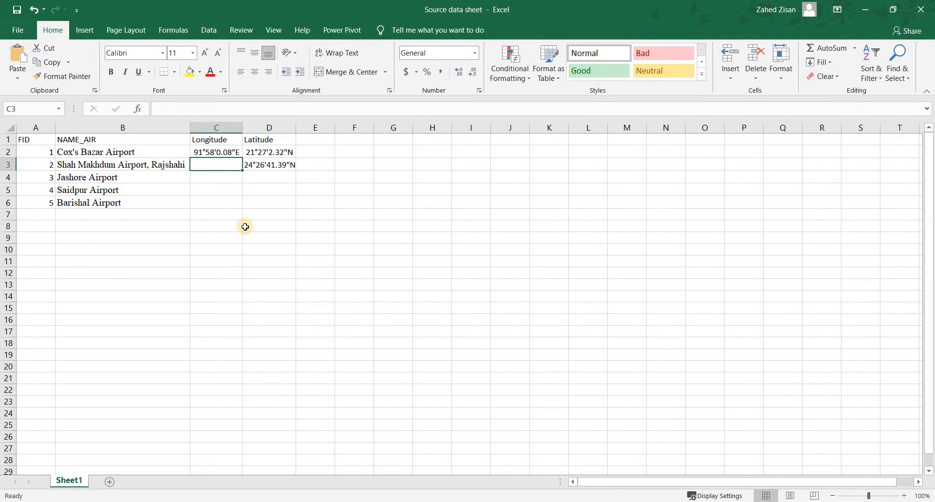
{"action": "type", "text": "88°36'49.85\"E"}
{"action": "left_click", "coordinate": [213, 215]}
{"action": "left_click", "coordinate": [18, 9]}
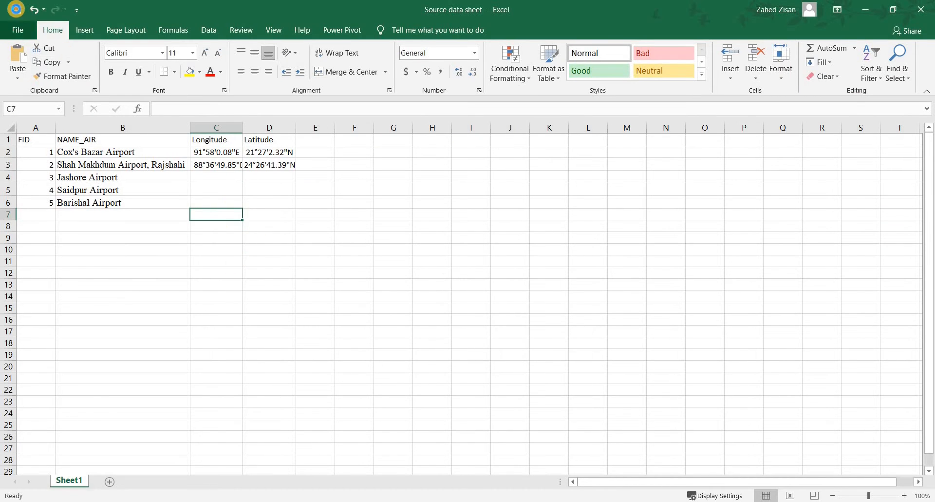
- Copy the name "Jashore Airport" from B4, discard the open placemark in Google Earth Pro, and search for that airport
{"action": "left_click", "coordinate": [106, 180]}
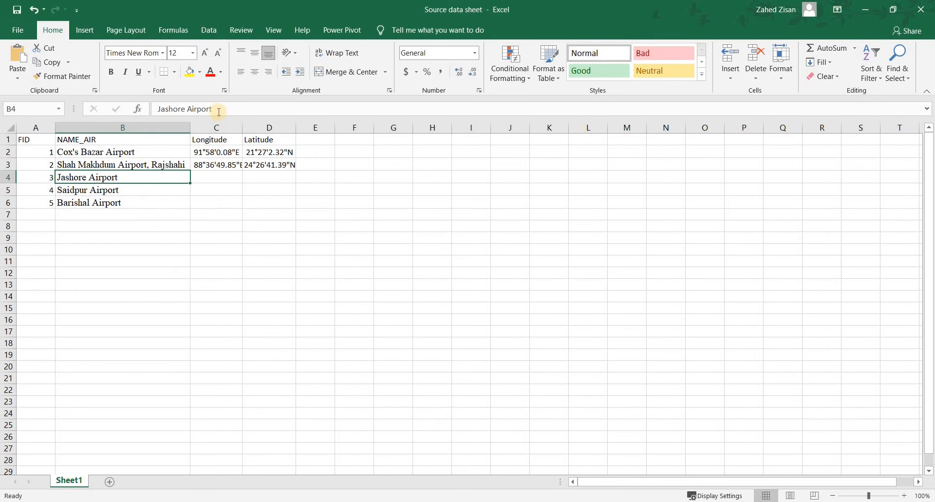
{"action": "triple_click", "coordinate": [170, 110]}
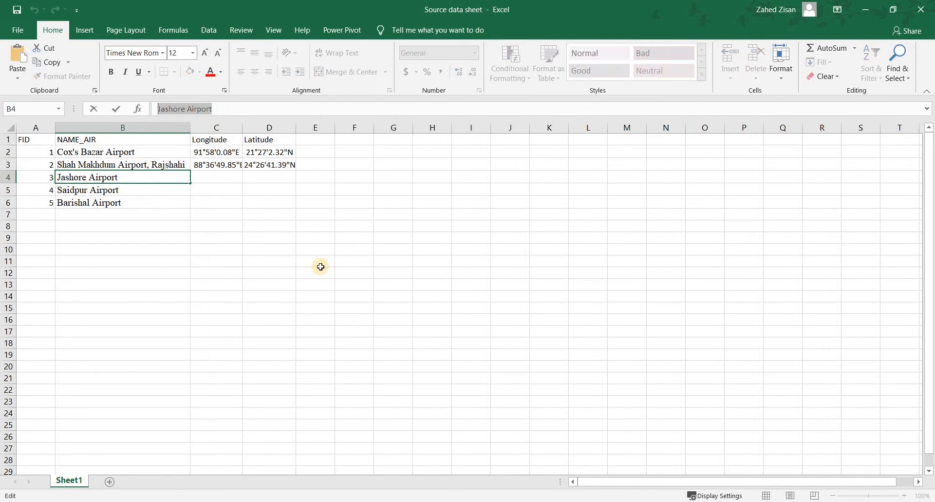
{"action": "left_click", "coordinate": [584, 500]}
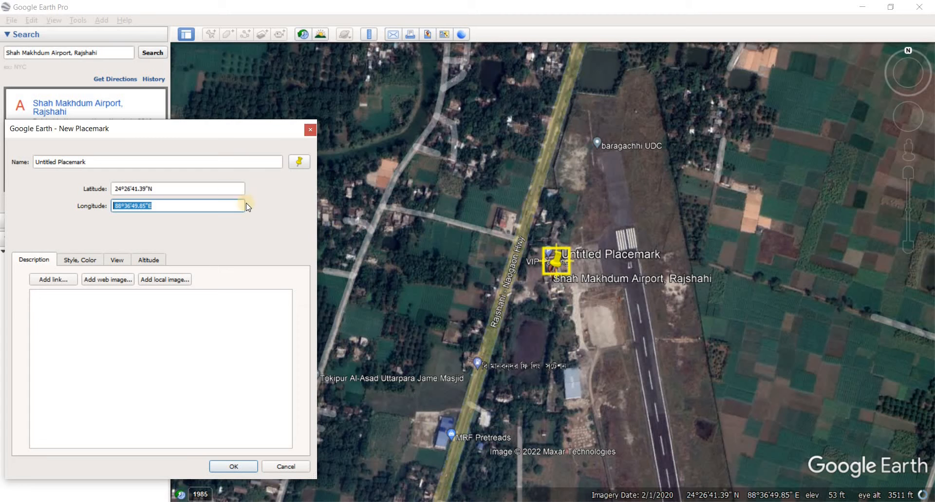
{"action": "key", "text": "Escape"}
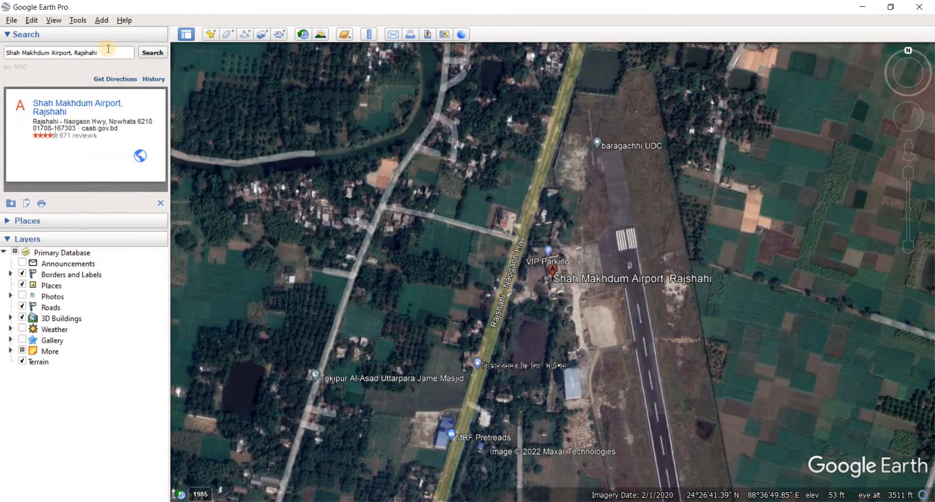
{"action": "triple_click", "coordinate": [69, 50]}
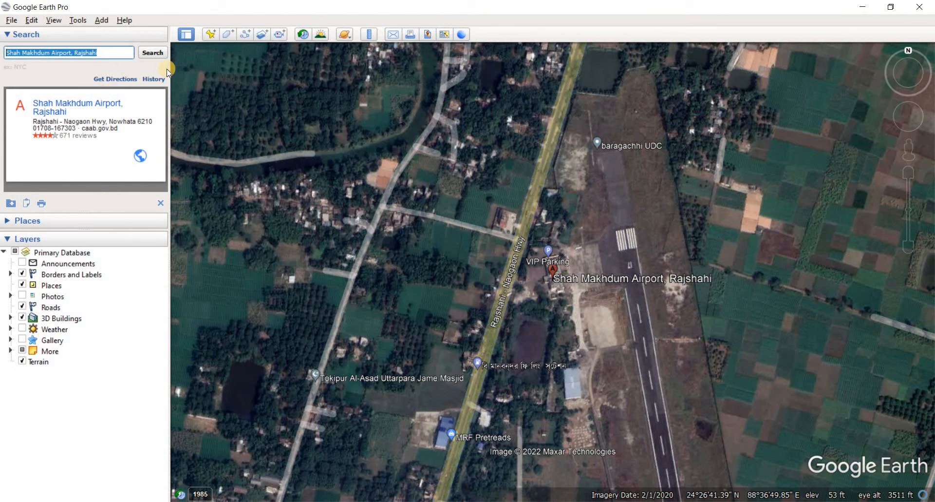
{"action": "type", "text": "Jashore Airport"}
{"action": "left_click", "coordinate": [153, 52]}
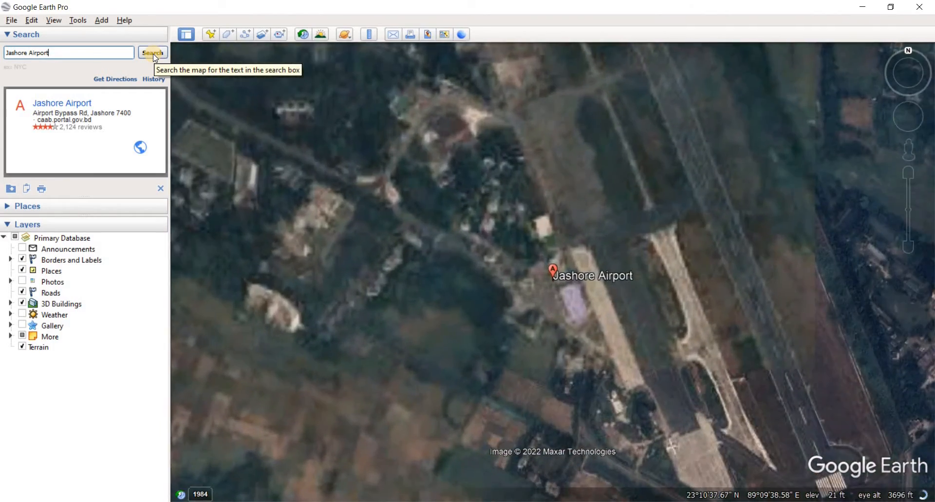
- Start a new placemark at Jashore Airport and copy its latitude 23°10'37.66"N into D4 of the Excel sheet
{"action": "left_click", "coordinate": [211, 34]}
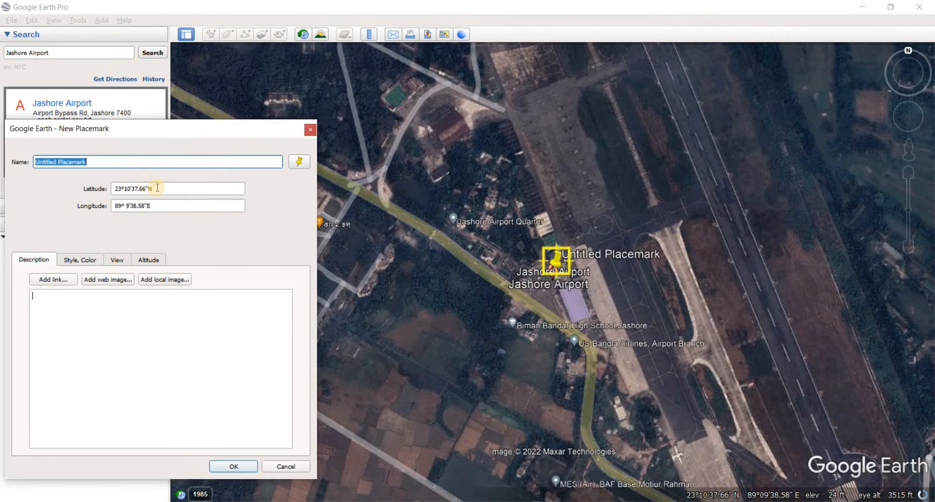
{"action": "triple_click", "coordinate": [120, 188]}
{"action": "key", "text": "ctrl+c"}
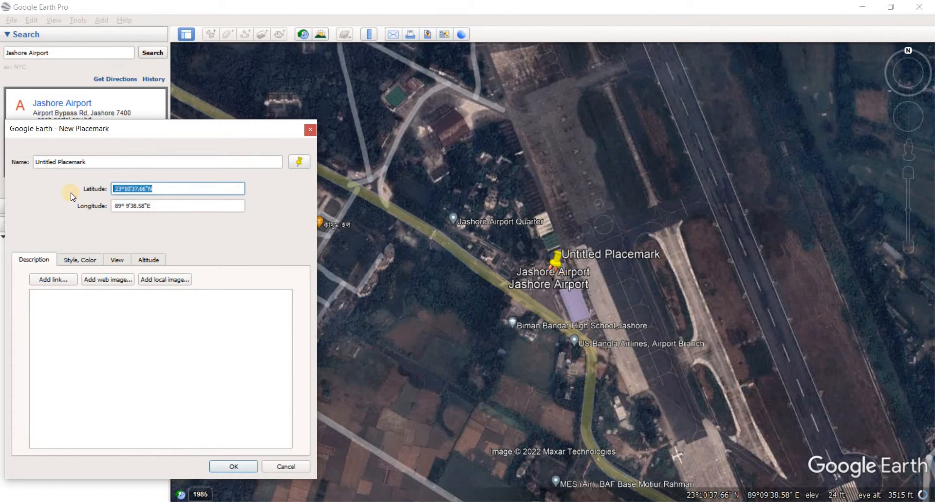
{"action": "key", "text": "alt+Tab"}
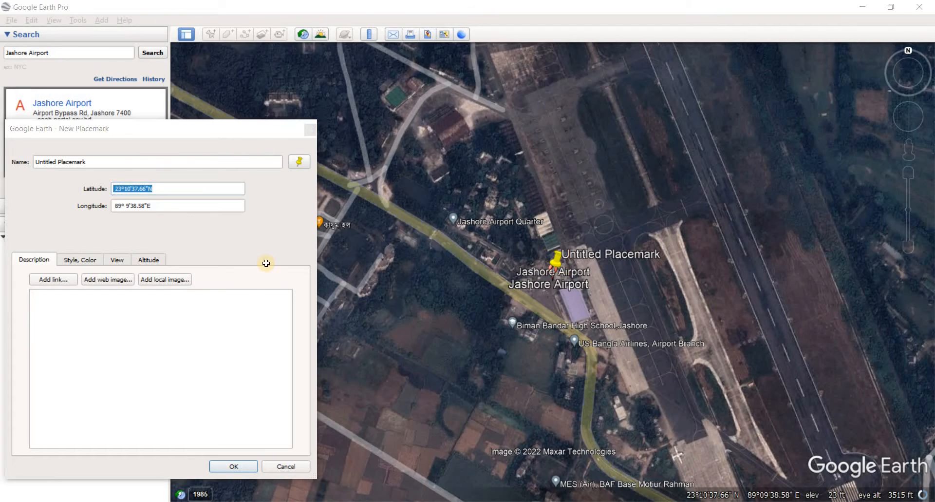
{"action": "key", "text": "Tab"}
{"action": "key", "text": "Tab"}
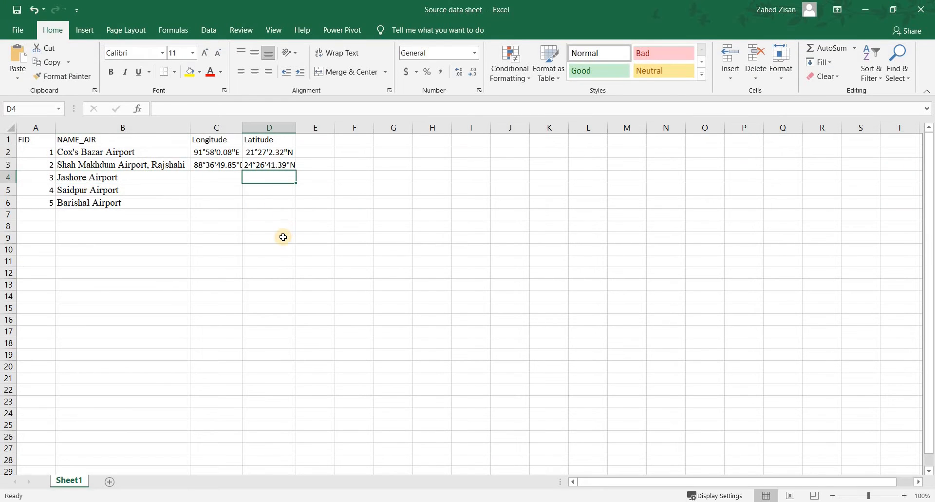
{"action": "key", "text": "ctrl+v"}
{"action": "key", "text": "Left"}
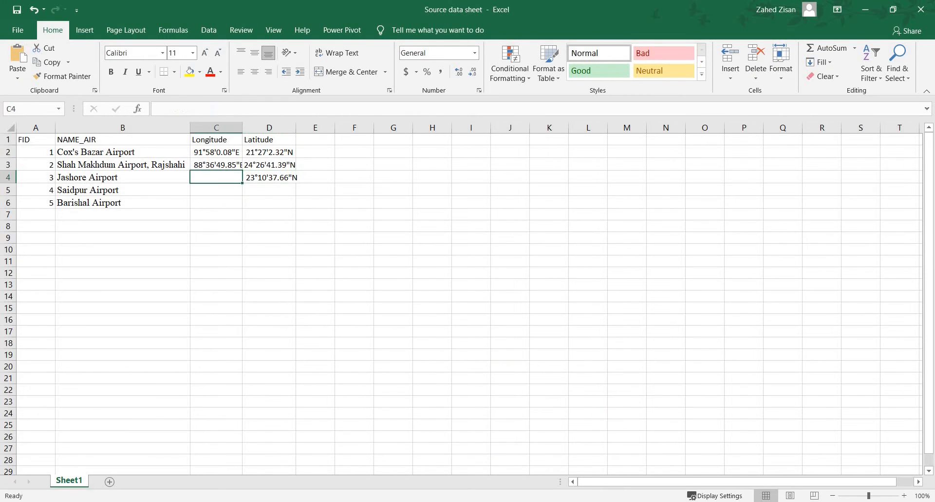
- Copy the Jashore placemark's longitude 89° 9'38.58"E from Google Earth Pro into C4 of the Excel sheet
{"action": "key", "text": "alt+Tab"}
{"action": "left_click_drag", "start_coordinate": [159, 203], "coordinate": [81, 206]}
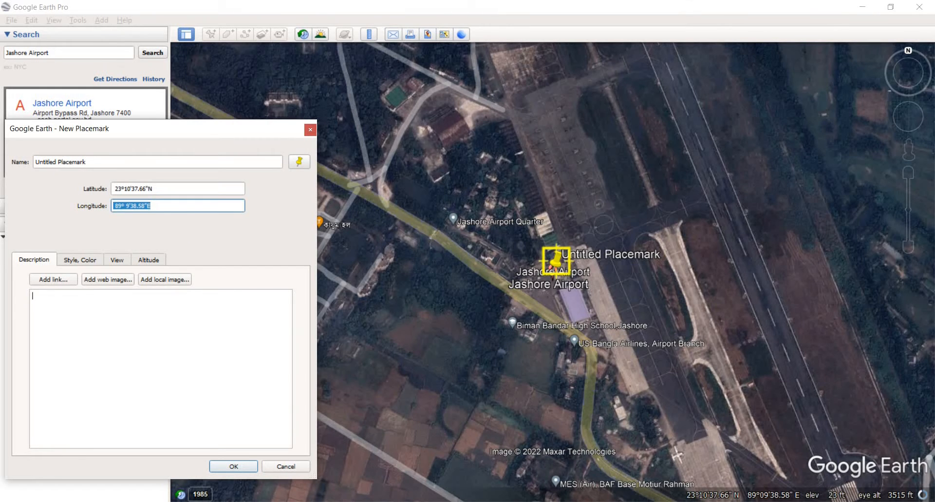
{"action": "key", "text": "alt+Tab"}
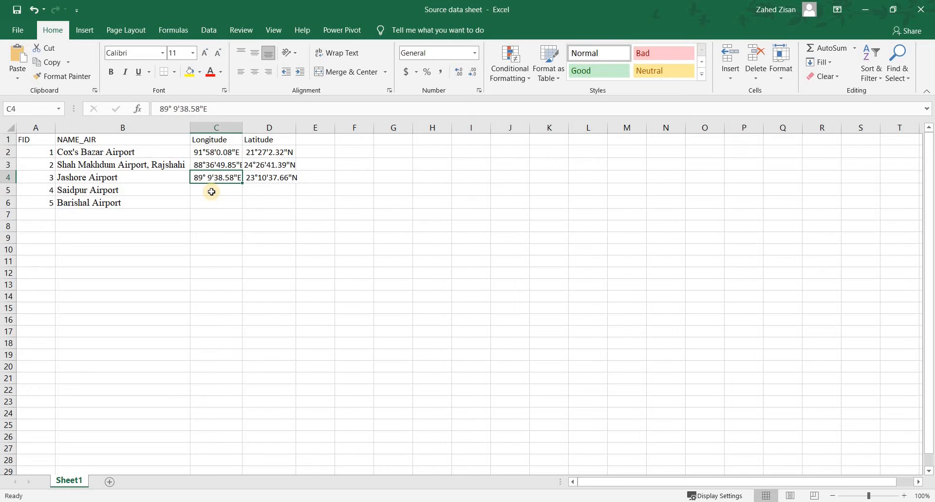
{"action": "key", "text": "Return"}
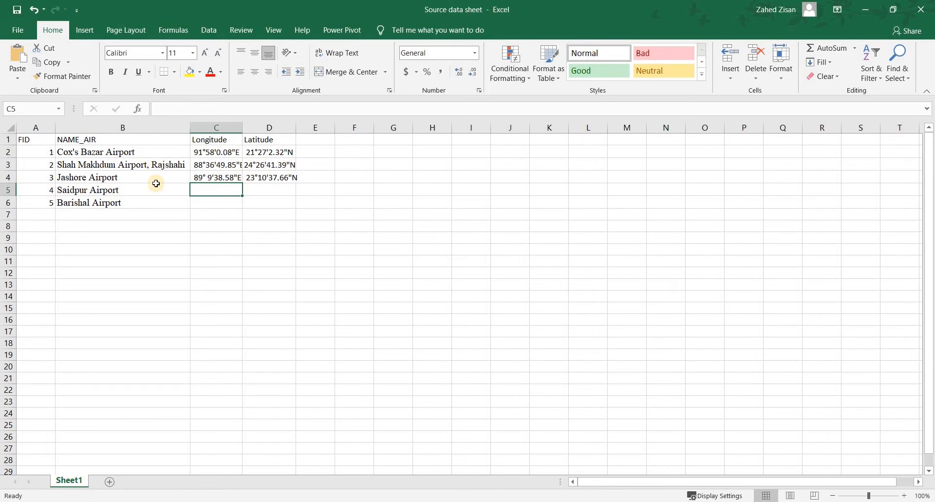
- Copy the name "Saidpur Airport" from B5, discard the open placemark in Google Earth Pro, and search for that airport
{"action": "key", "text": "Left"}
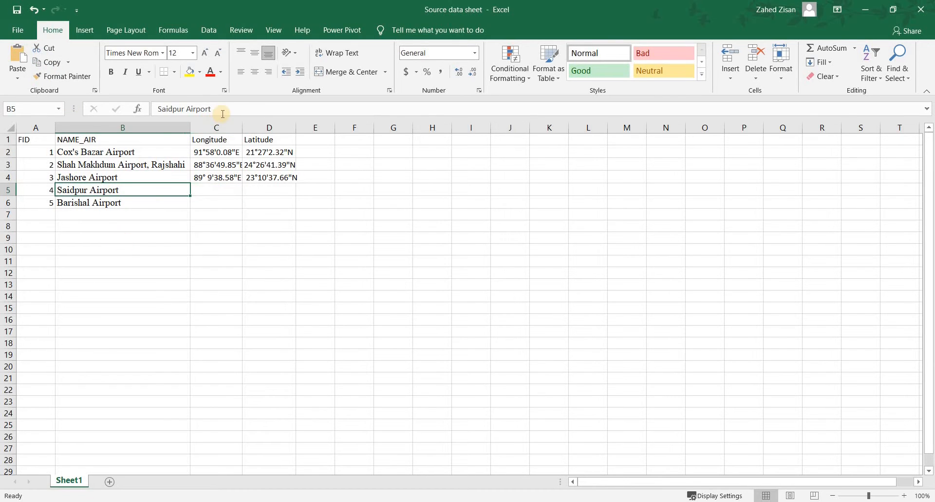
{"action": "triple_click", "coordinate": [171, 110]}
{"action": "key", "text": "ctrl+c"}
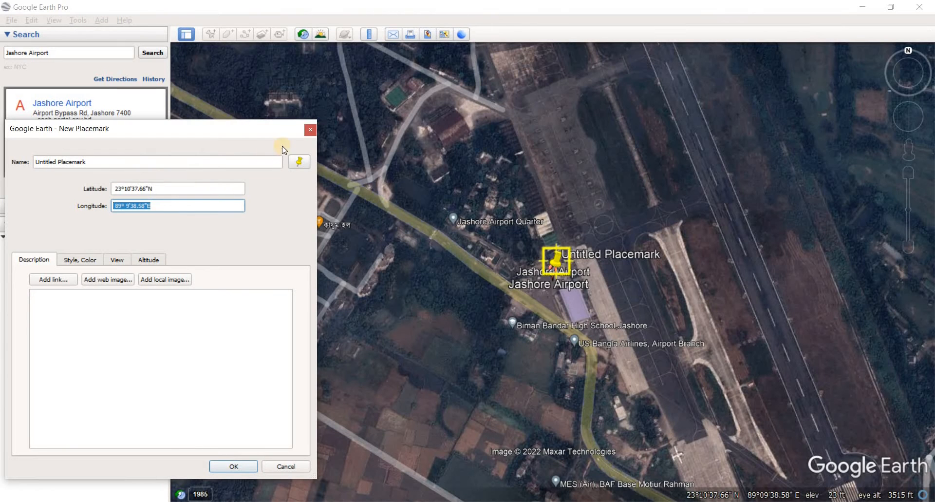
{"action": "left_click", "coordinate": [309, 130]}
{"action": "left_click_drag", "start_coordinate": [101, 53], "coordinate": [4, 55]}
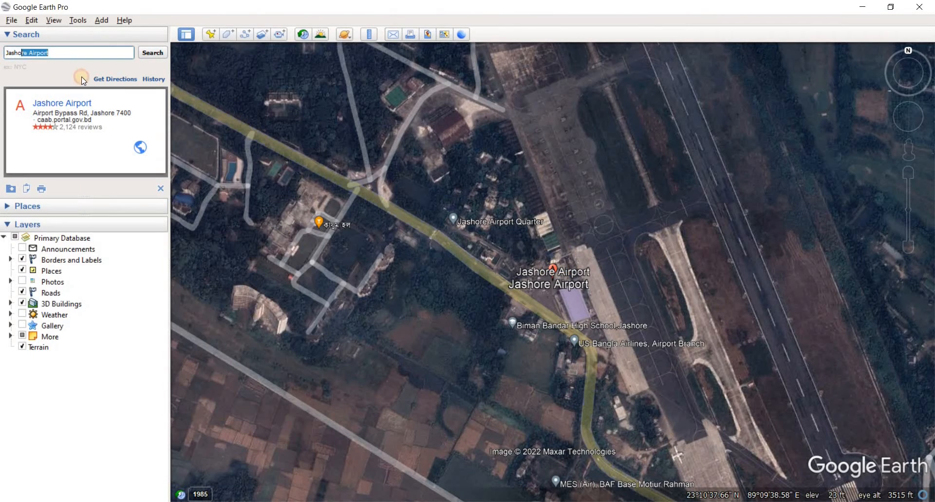
{"action": "key", "text": "ctrl+v"}
{"action": "left_click", "coordinate": [153, 54]}
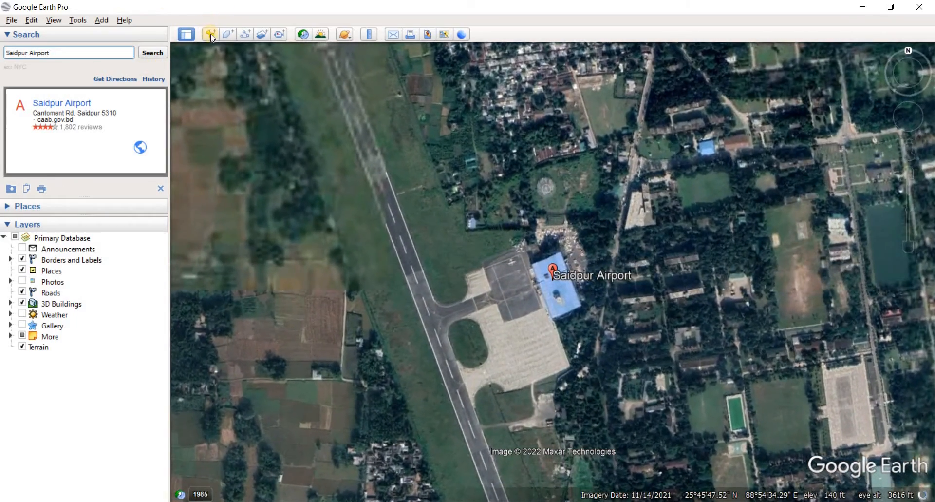
- Start a new placemark at Saidpur Airport and copy its latitude 25°45'47.52"N into D5 of the Excel sheet
{"action": "left_click", "coordinate": [210, 33]}
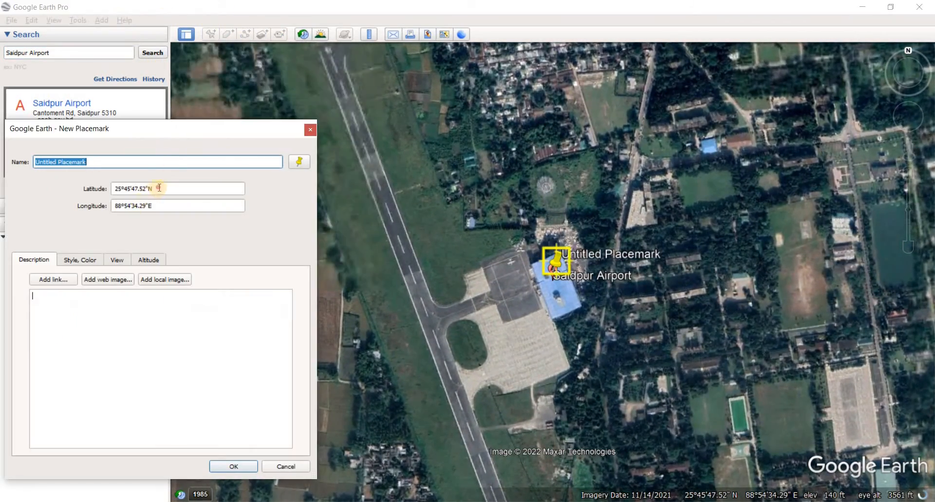
{"action": "key", "text": "Tab"}
{"action": "key", "text": "ctrl+c"}
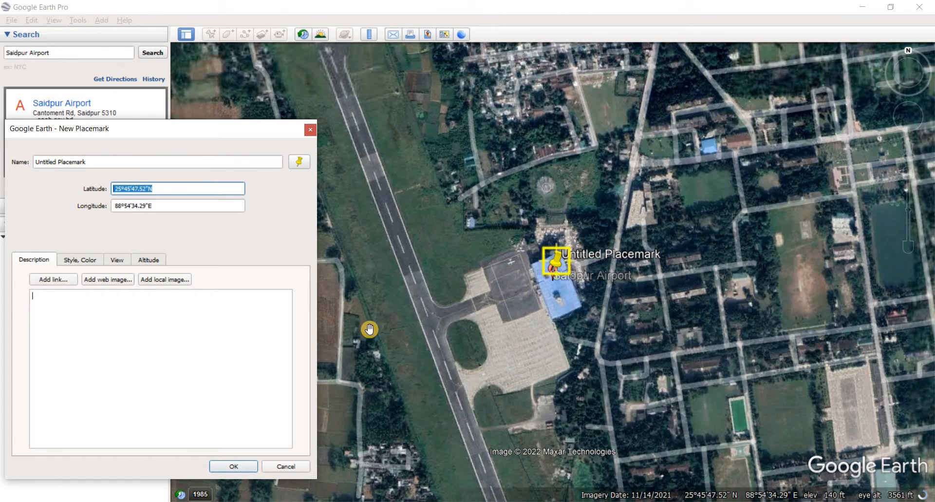
{"action": "key", "text": "alt+Tab"}
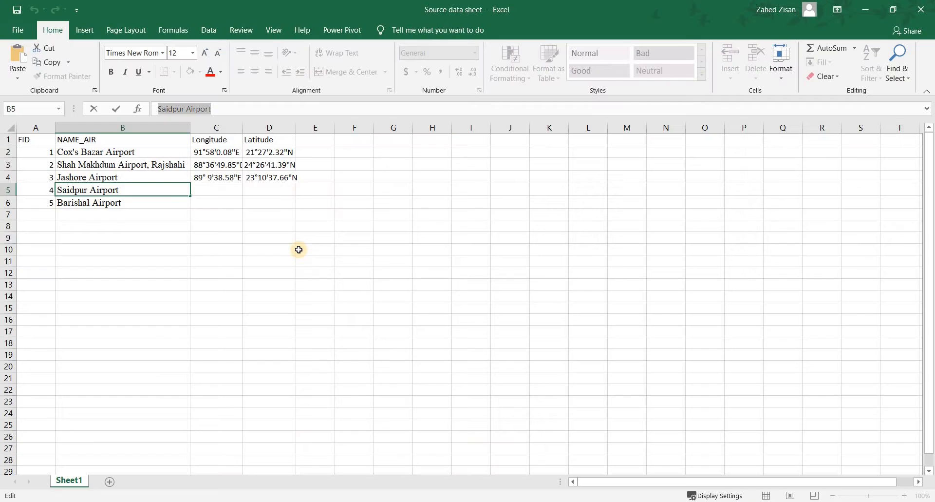
{"action": "key", "text": "Tab"}
{"action": "key", "text": "Tab"}
{"action": "key", "text": "ctrl+v"}
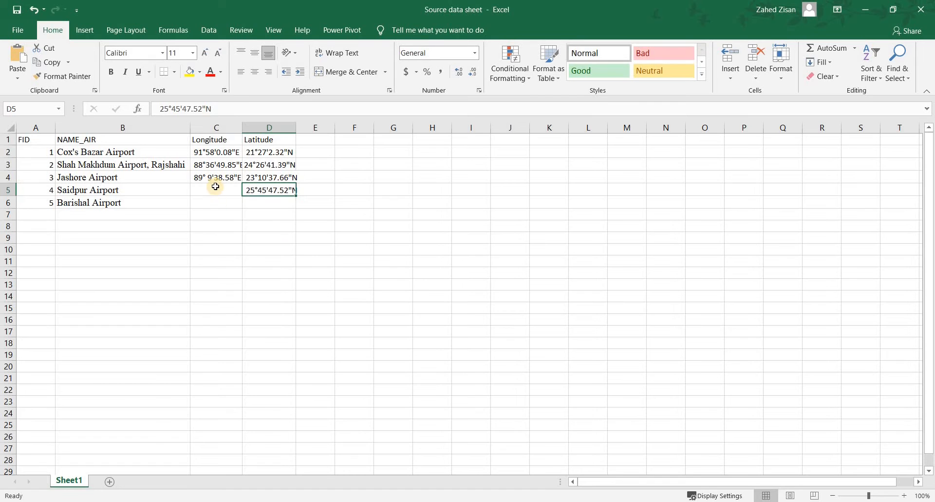
- Copy the Saidpur placemark's longitude 88°54'34.29"E from Google Earth Pro into C5 of the Excel sheet
{"action": "key", "text": "Left"}
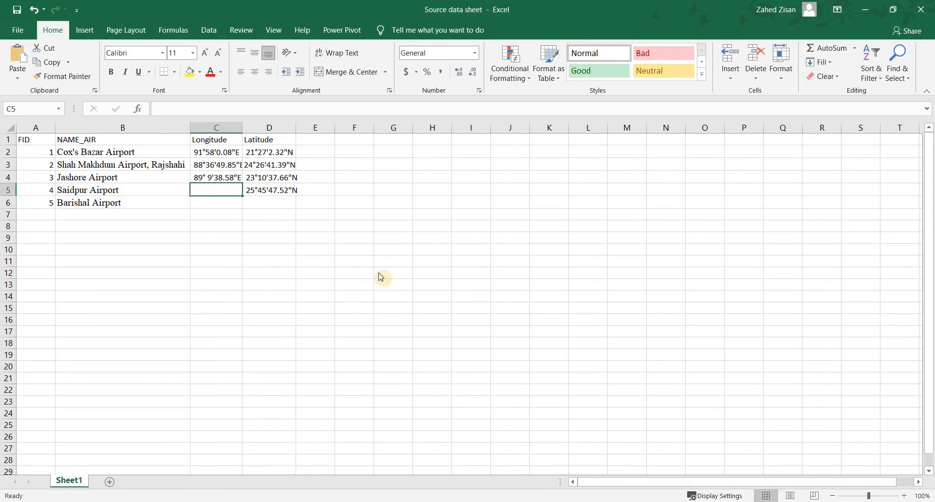
{"action": "key", "text": "alt+Tab"}
{"action": "key", "text": "Tab"}
{"action": "key", "text": "ctrl+c"}
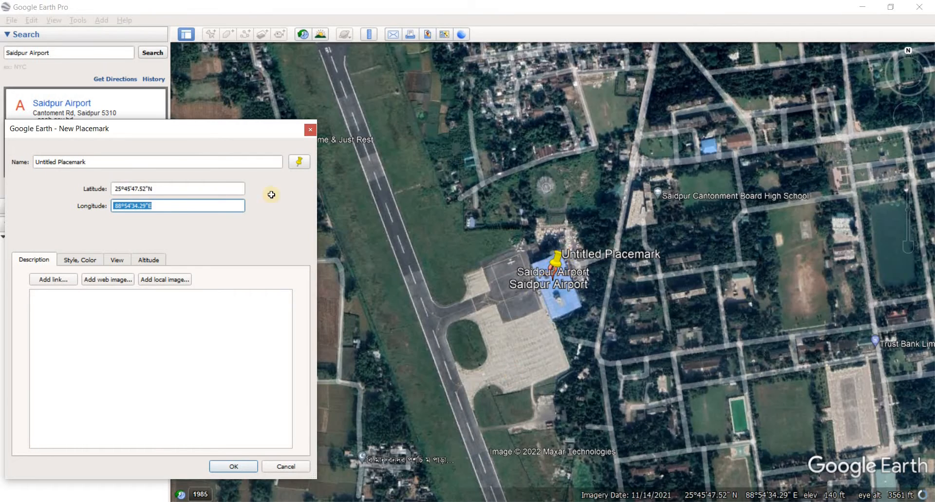
{"action": "key", "text": "alt+Tab"}
{"action": "key", "text": "ctrl+v"}
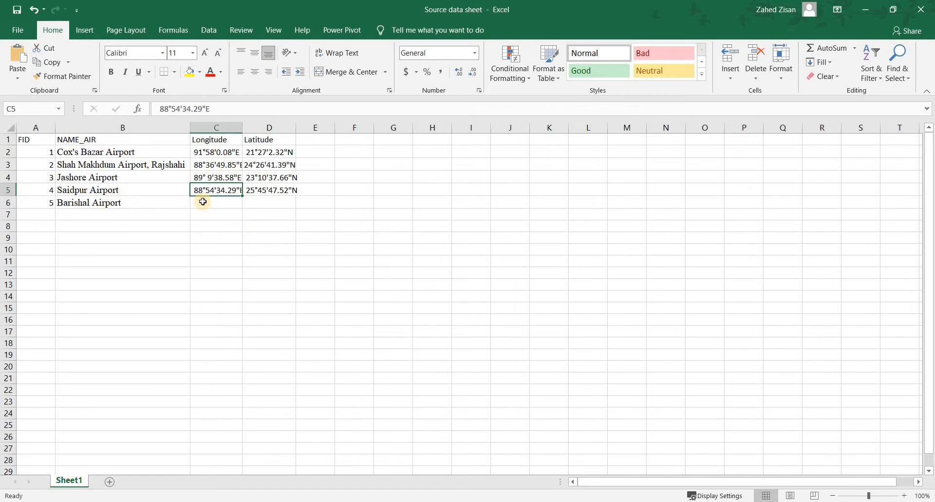
{"action": "key", "text": "Return"}
- Discard the open placemark in Google Earth Pro, copy the name "Barishal Airport" from B6 in Excel, and search for that airport
{"action": "key", "text": "alt+Tab"}
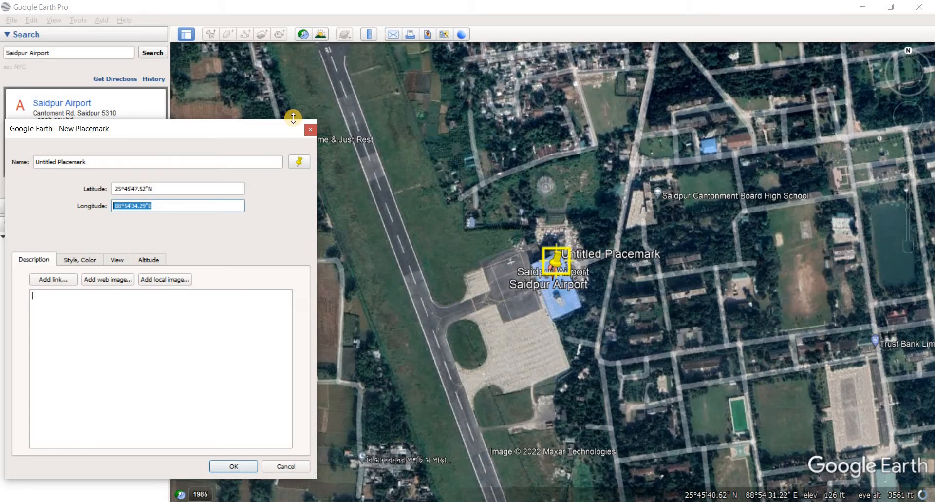
{"action": "left_click", "coordinate": [310, 129]}
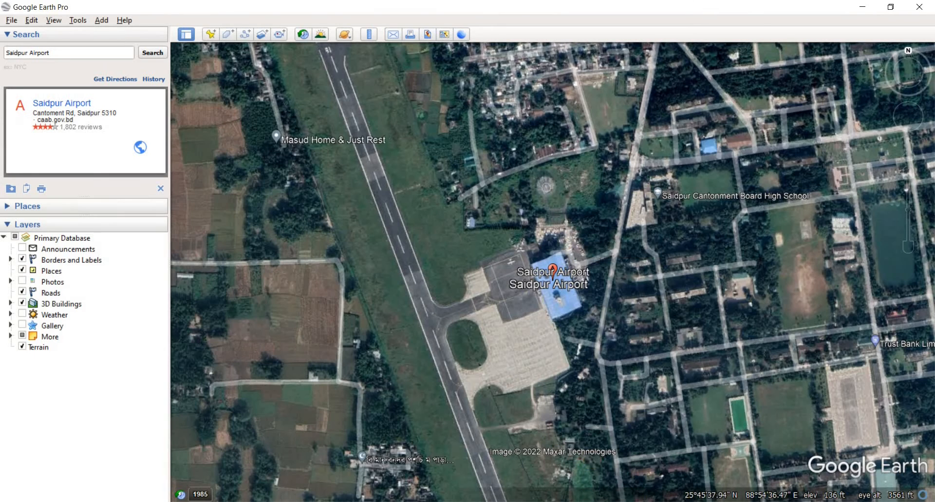
{"action": "key", "text": "alt+Tab"}
{"action": "left_click", "coordinate": [134, 203]}
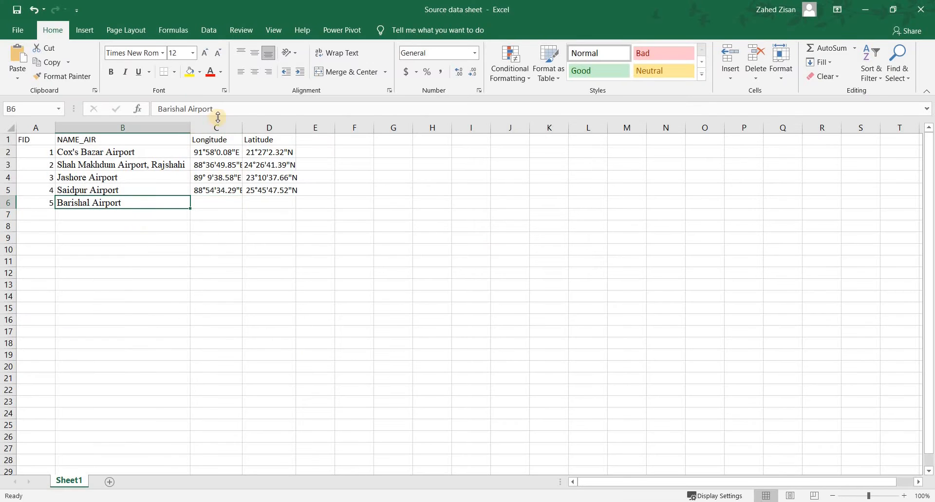
{"action": "left_click_drag", "start_coordinate": [153, 115], "coordinate": [155, 110]}
{"action": "key", "text": "ctrl+c"}
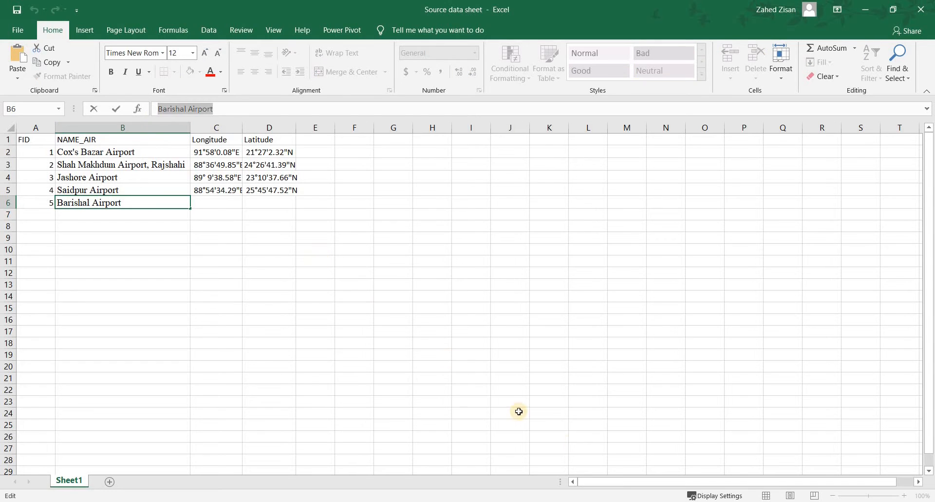
{"action": "key", "text": "alt+Tab"}
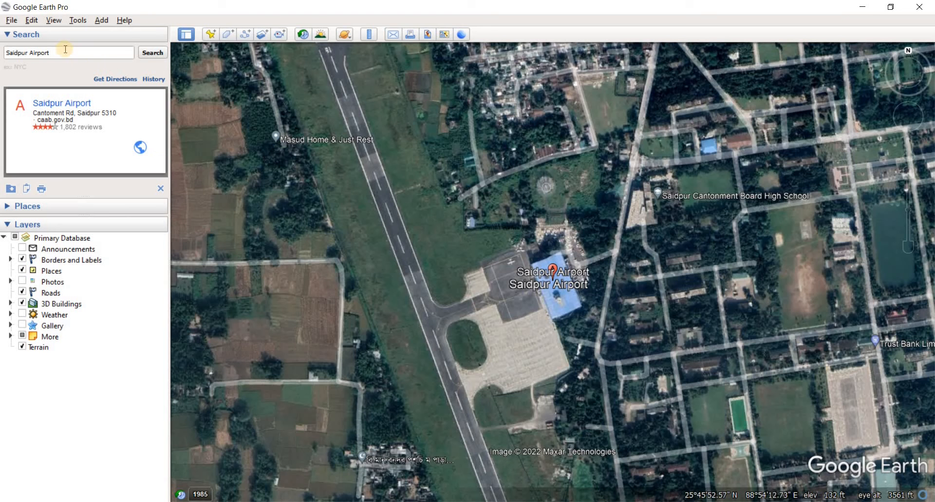
{"action": "key", "text": "ctrl+v"}
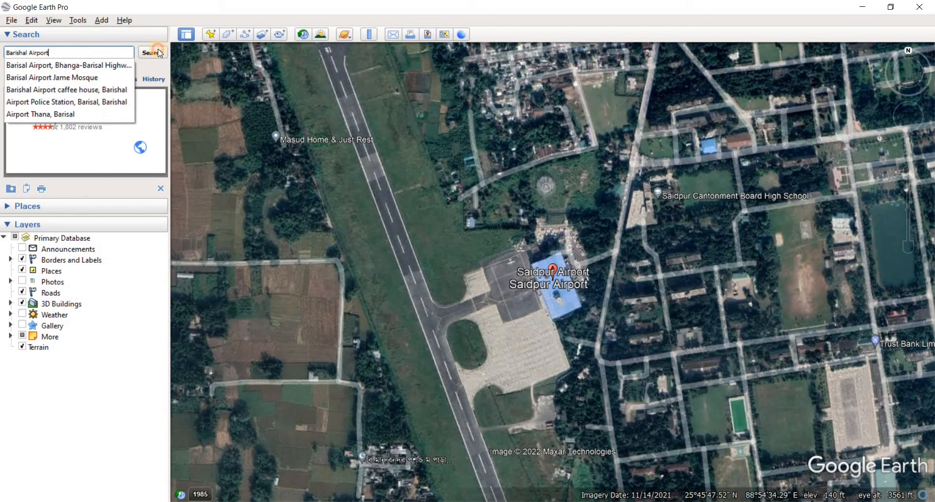
{"action": "left_click", "coordinate": [158, 51]}
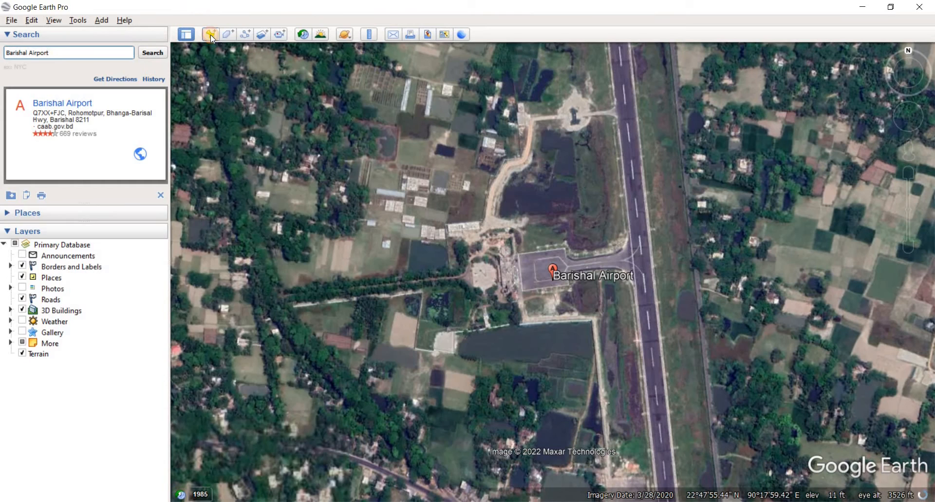
- Start a new placemark at Barishal Airport and copy its latitude 22°47'55.44"N into D6 of the Excel sheet
{"action": "left_click", "coordinate": [210, 36]}
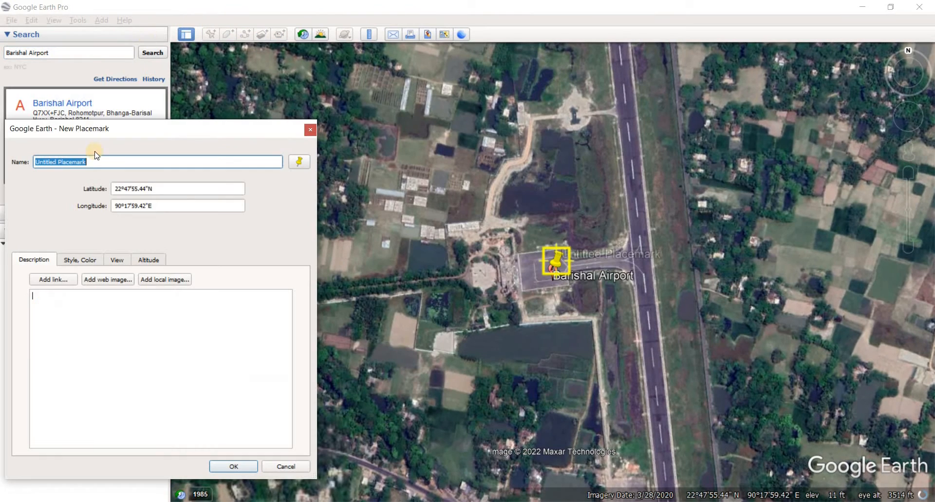
{"action": "key", "text": "Tab"}
{"action": "key", "text": "ctrl+c"}
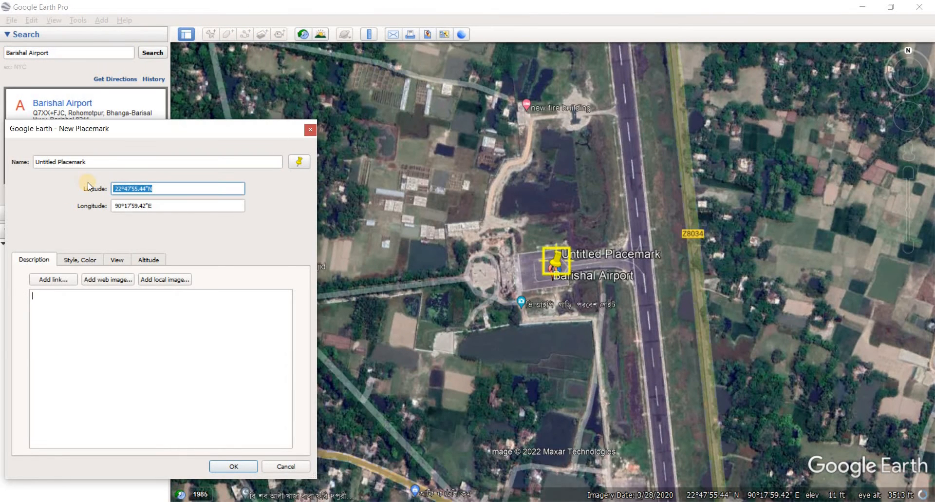
{"action": "key", "text": "alt+Tab"}
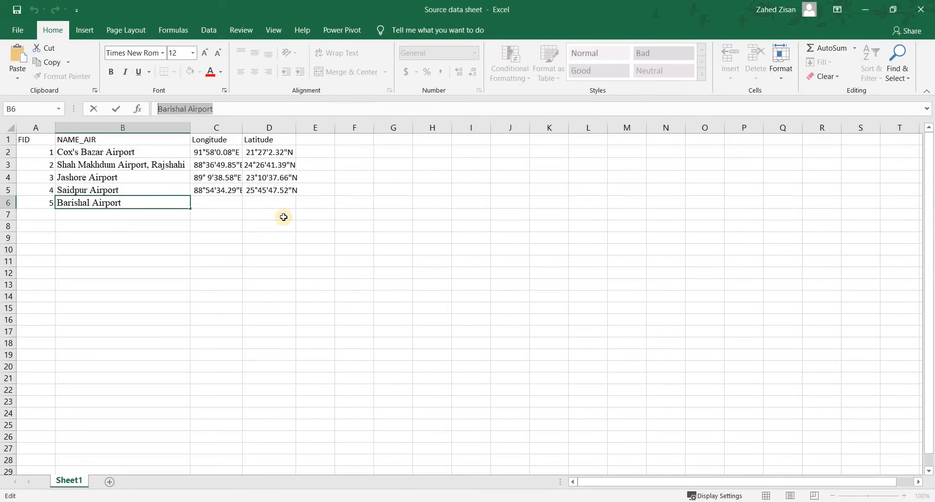
{"action": "left_click", "coordinate": [272, 203]}
{"action": "key", "text": "ctrl+v"}
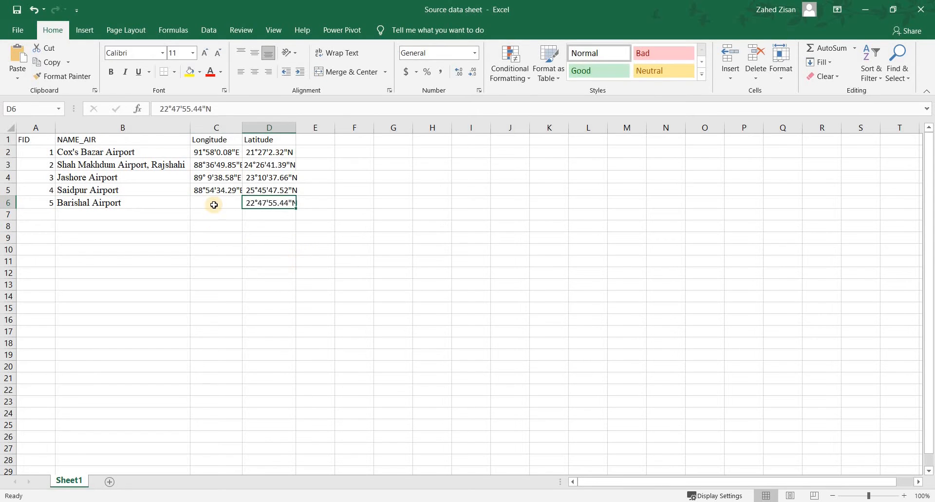
- Copy the Barishal placemark's longitude 90°17'59.42"E from Google Earth Pro into C6 of the Excel sheet
{"action": "key", "text": "Left"}
{"action": "key", "text": "alt+Tab"}
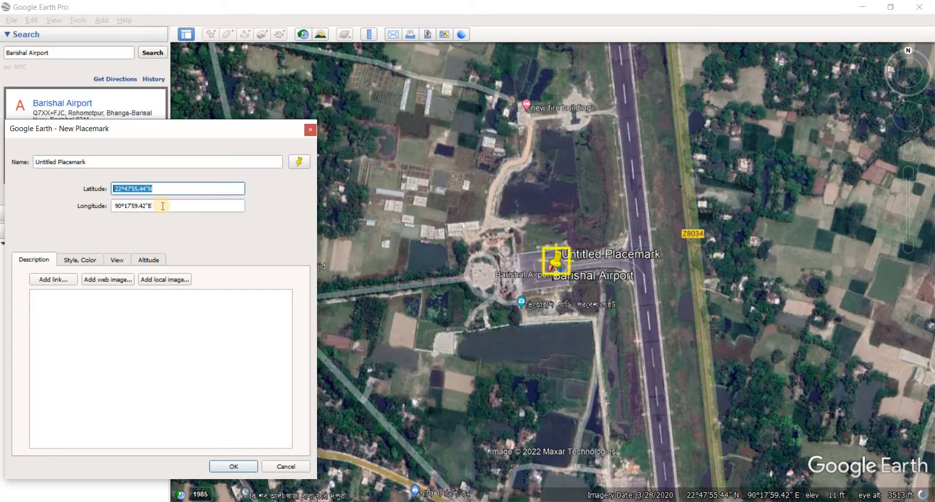
{"action": "key", "text": "Tab"}
{"action": "key", "text": "ctrl+c"}
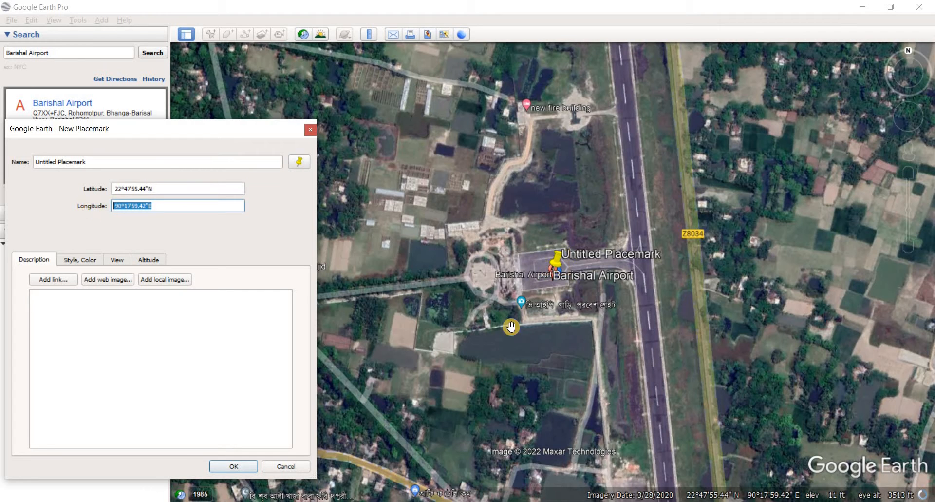
{"action": "key", "text": "alt+Tab"}
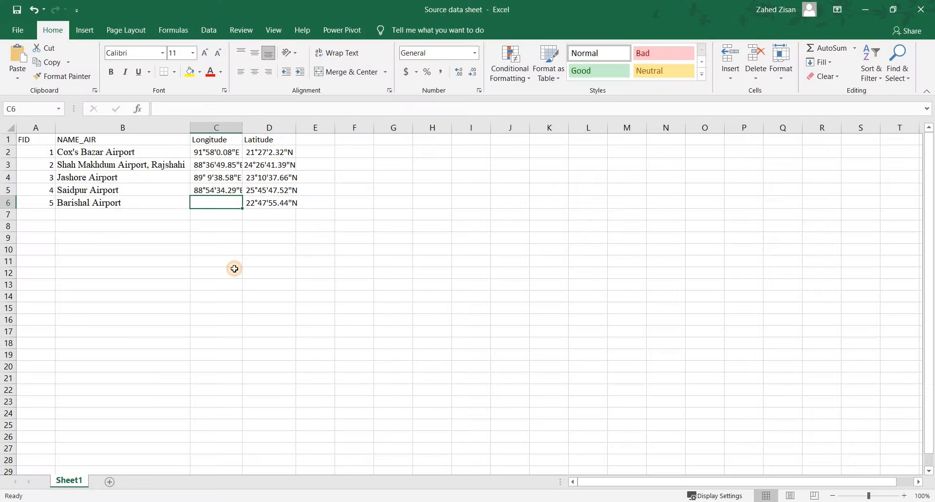
{"action": "key", "text": "ctrl+v"}
- Fit the widths of the Longitude and Latitude columns to their contents
{"action": "left_click", "coordinate": [216, 249]}
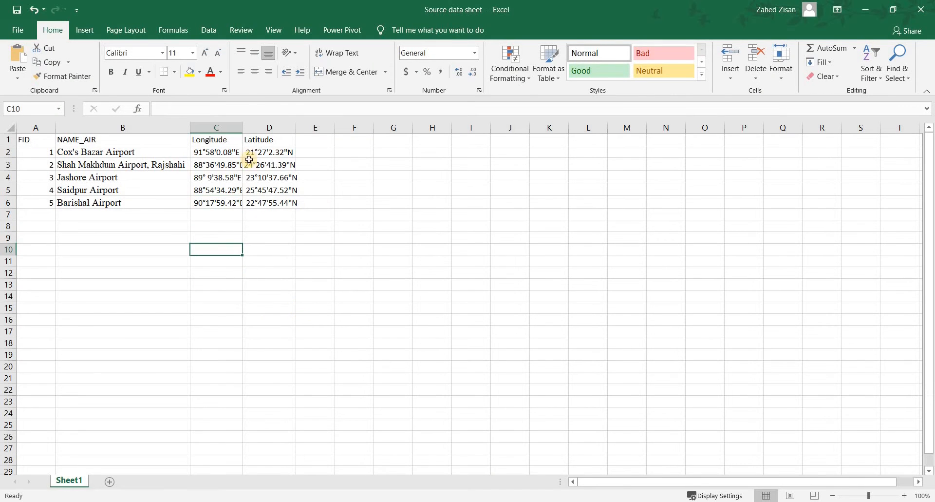
{"action": "double_click", "coordinate": [243, 128]}
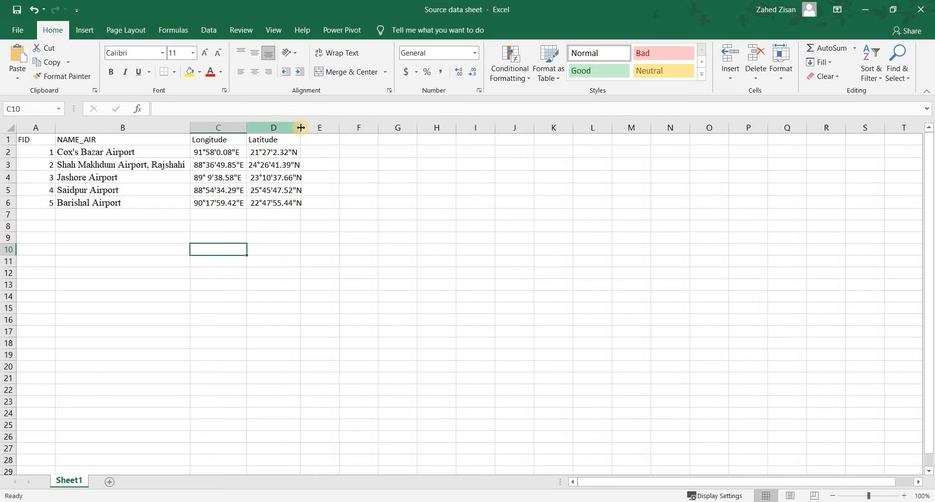
{"action": "double_click", "coordinate": [301, 128]}
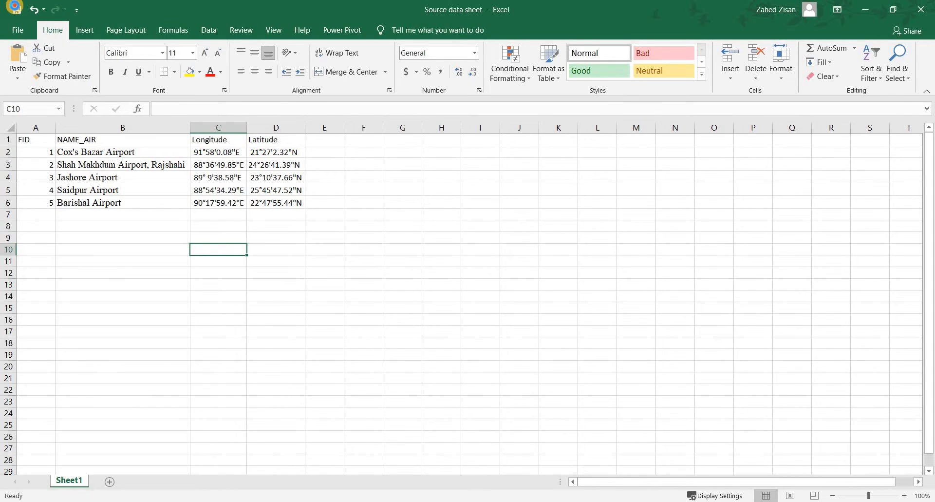
- Strip the trailing E and seconds mark from the Cox's Bazar longitude in C2, leaving 91°58'0.08
{"action": "left_click", "coordinate": [240, 152]}
{"action": "key", "text": "F2"}
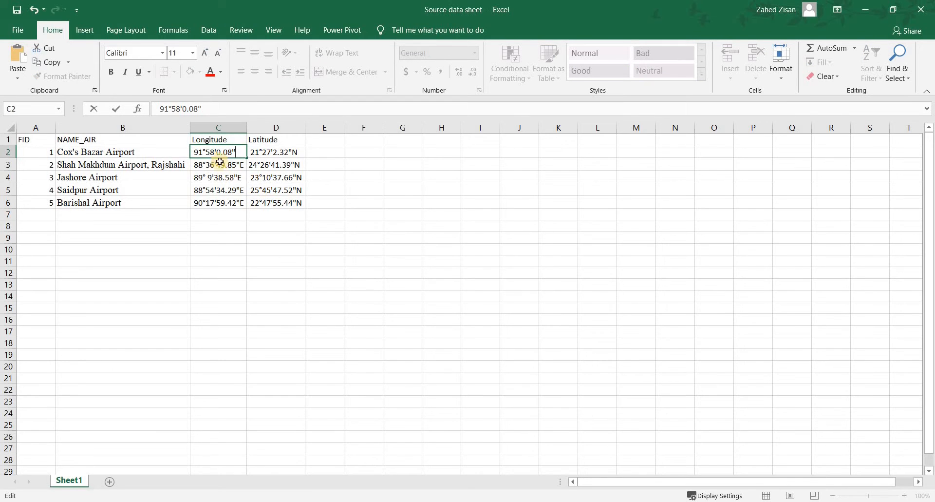
{"action": "key", "text": "BackSpace"}
{"action": "key", "text": "Return"}
- Remove the trailing E from the longitudes in C3 to C6, keeping the seconds mark on each value
{"action": "key", "text": "F2"}
{"action": "key", "text": "BackSpace"}
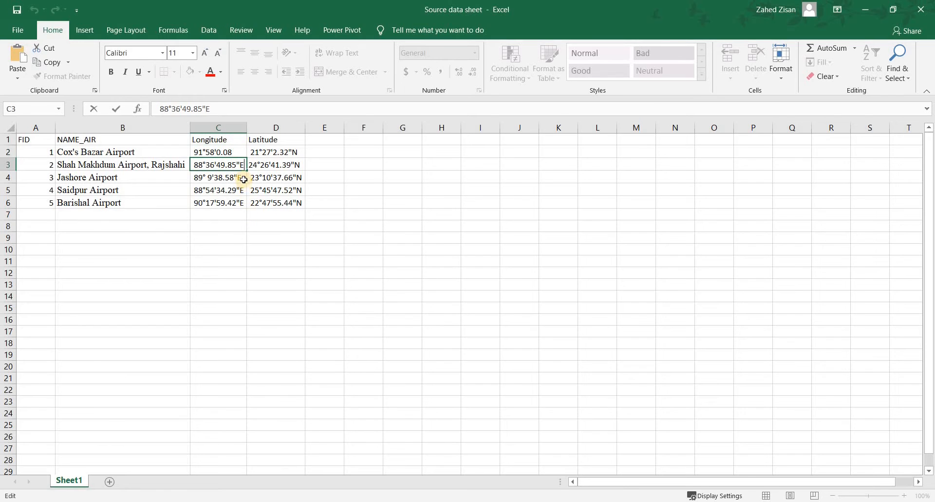
{"action": "key", "text": "Return"}
{"action": "key", "text": "F2"}
{"action": "key", "text": "BackSpace"}
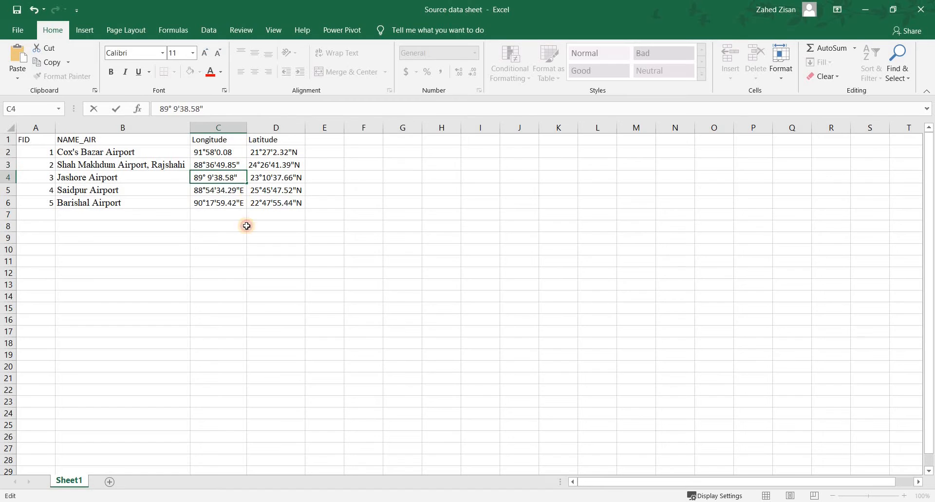
{"action": "key", "text": "Return"}
{"action": "key", "text": "F2"}
{"action": "key", "text": "BackSpace"}
{"action": "key", "text": "Return"}
{"action": "key", "text": "F2"}
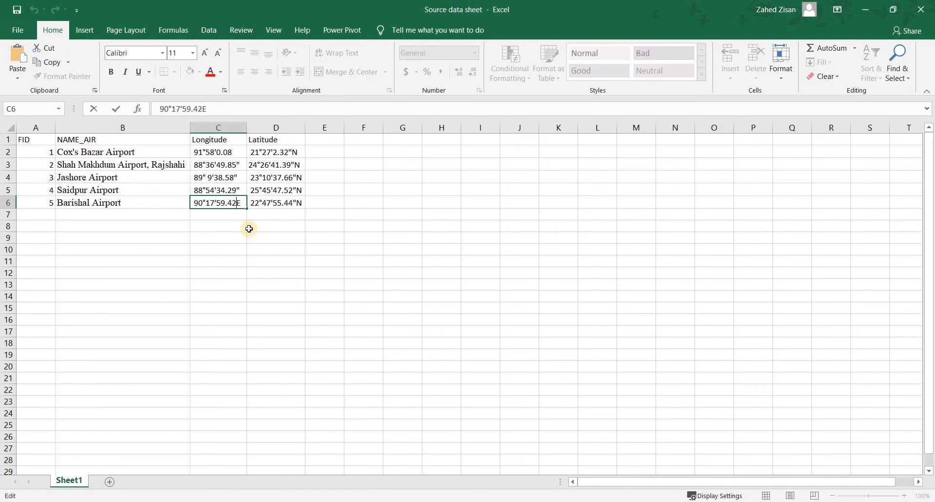
{"action": "type", "text": "\""}
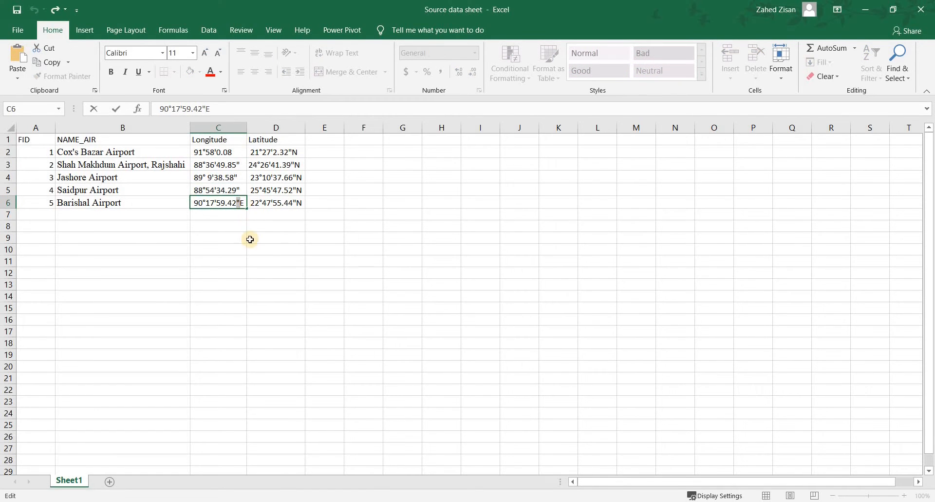
{"action": "key", "text": "BackSpace"}
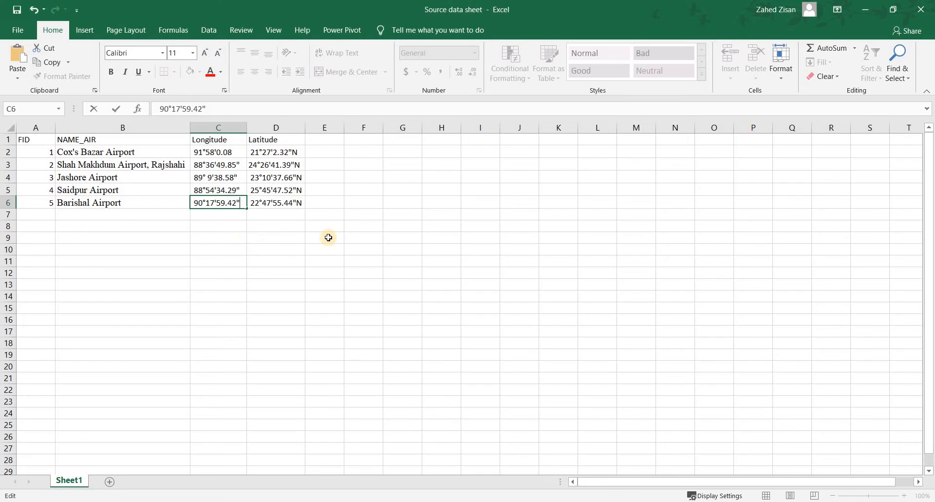
- Remove the trailing N from the latitudes in D2 to D6, keeping the seconds mark on each value
{"action": "left_click", "coordinate": [300, 151]}
{"action": "key", "text": "F2"}
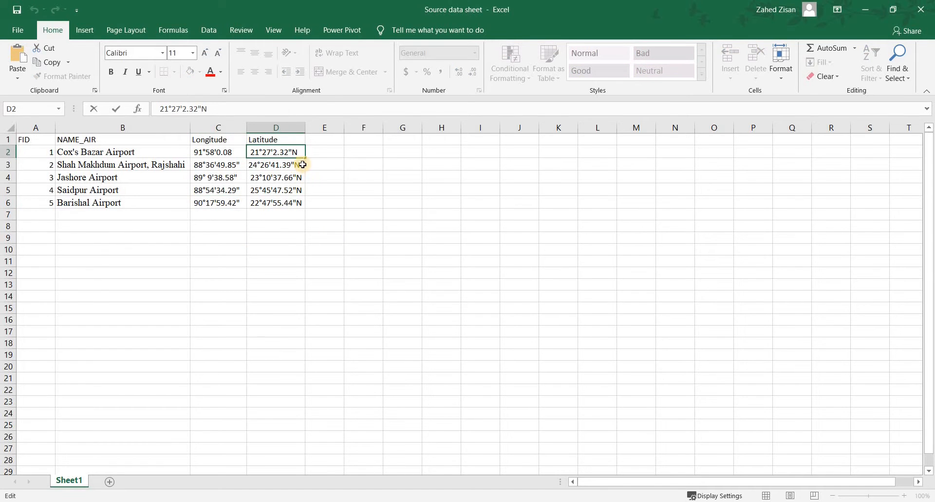
{"action": "left_click", "coordinate": [303, 164]}
{"action": "key", "text": "F2"}
{"action": "key", "text": "BackSpace"}
{"action": "left_click", "coordinate": [298, 178]}
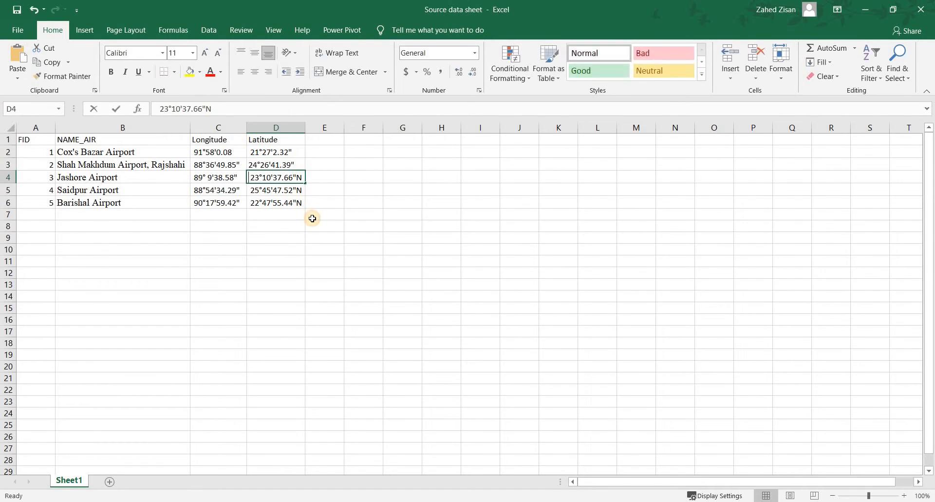
{"action": "key", "text": "F2"}
{"action": "key", "text": "BackSpace"}
{"action": "key", "text": "Return"}
{"action": "key", "text": "F2"}
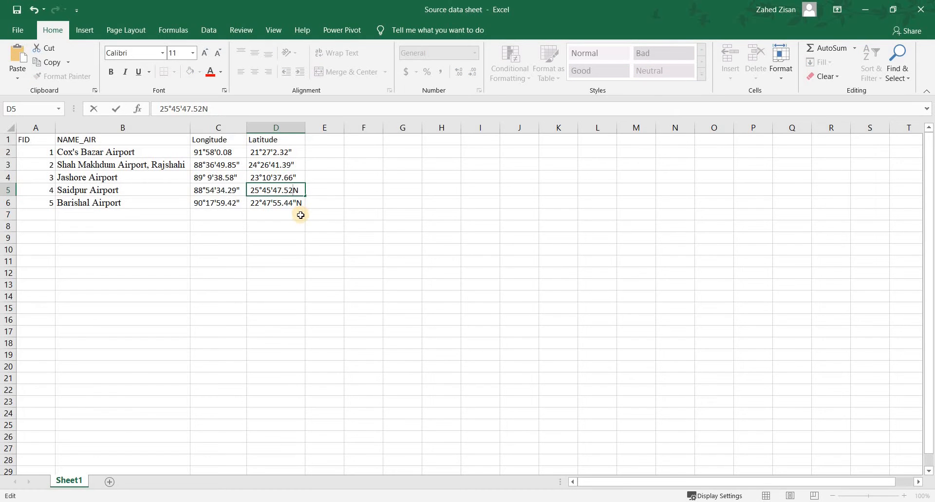
{"action": "key", "text": "ctrl+z"}
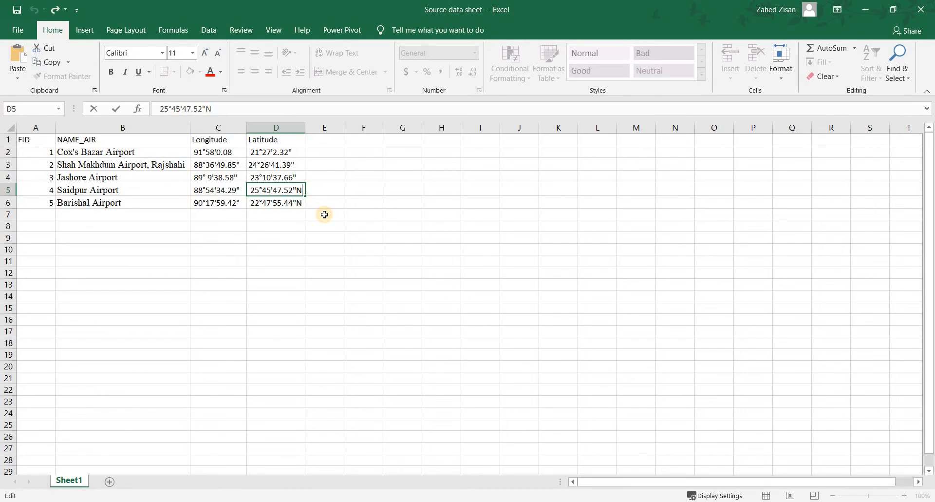
{"action": "key", "text": "BackSpace"}
{"action": "left_click", "coordinate": [301, 202]}
{"action": "key", "text": "F2"}
{"action": "key", "text": "BackSpace"}
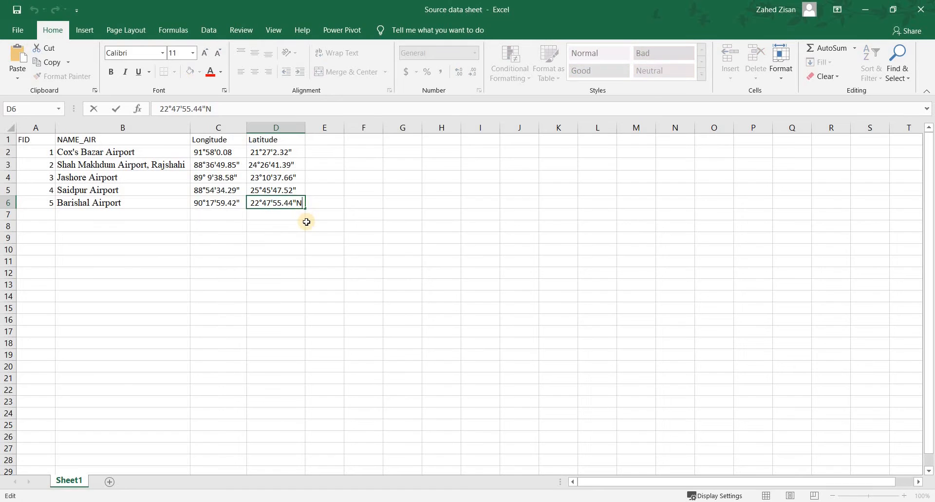
- Add the missing seconds mark to the Cox's Bazar longitude in C2, making it 91°58'0.08"
{"action": "left_click", "coordinate": [239, 150]}
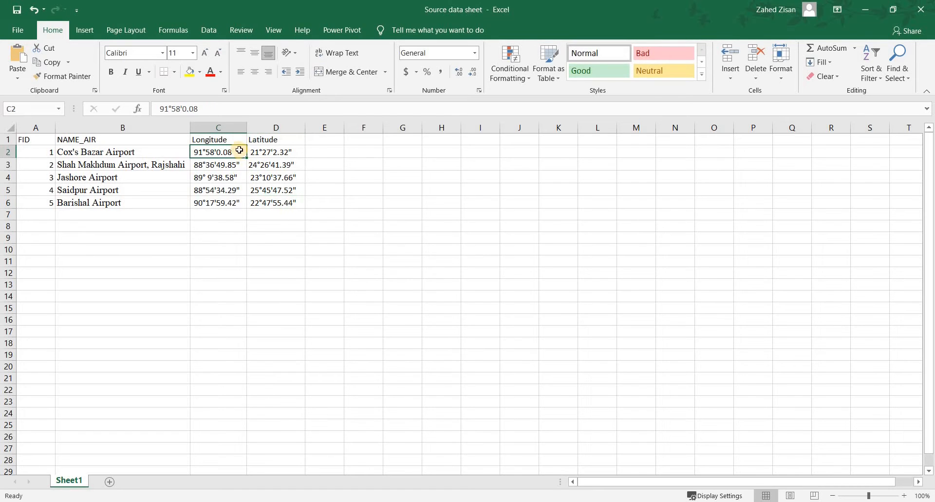
{"action": "key", "text": "F2"}
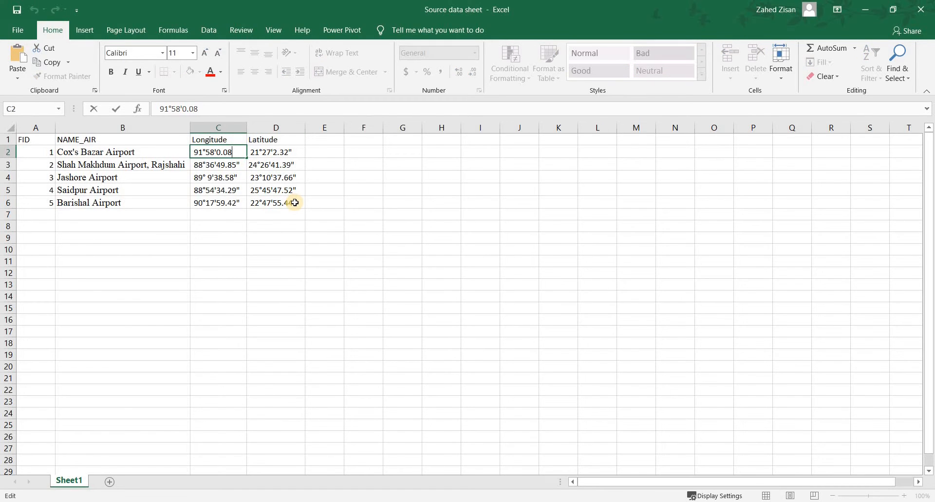
{"action": "type", "text": "\""}
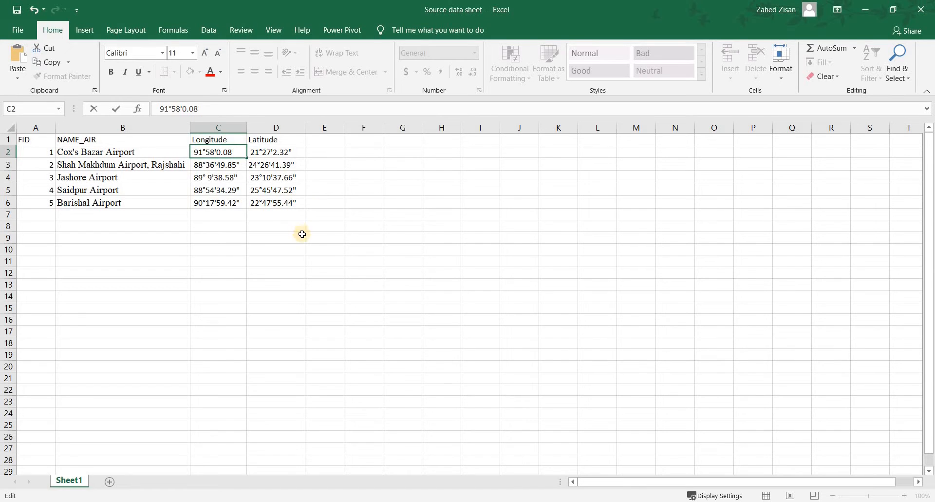
{"action": "left_click", "coordinate": [326, 187]}
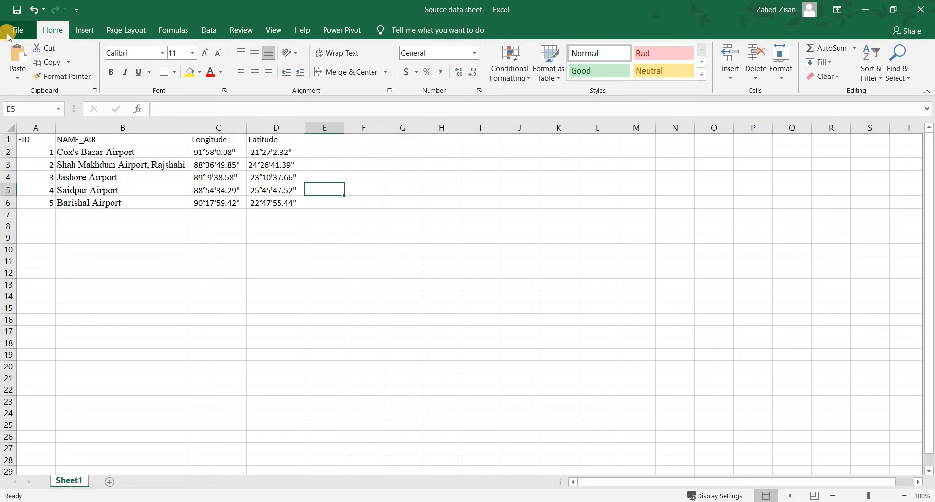
- Save a copy of the workbook as Source data sheet in Excel 97-2003 Workbook format in the BD Domestic Air lines flow Map folder
{"action": "left_click", "coordinate": [17, 31]}
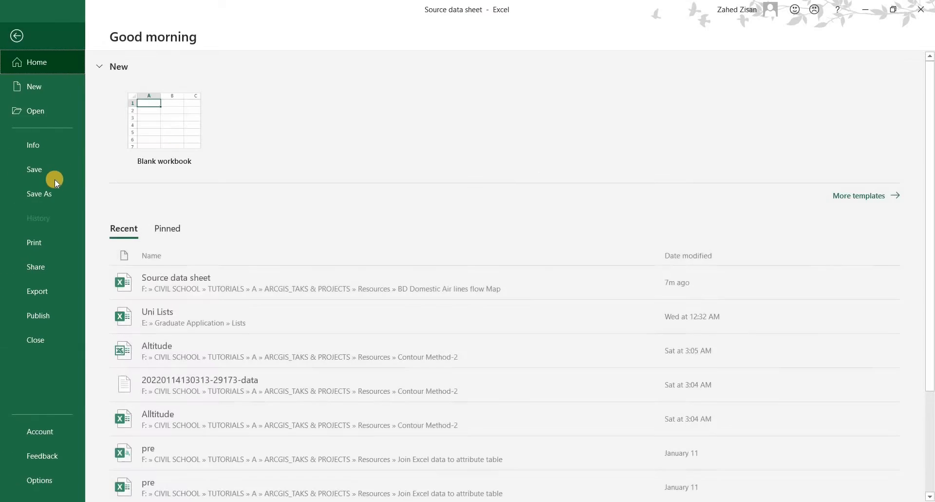
{"action": "left_click", "coordinate": [49, 189]}
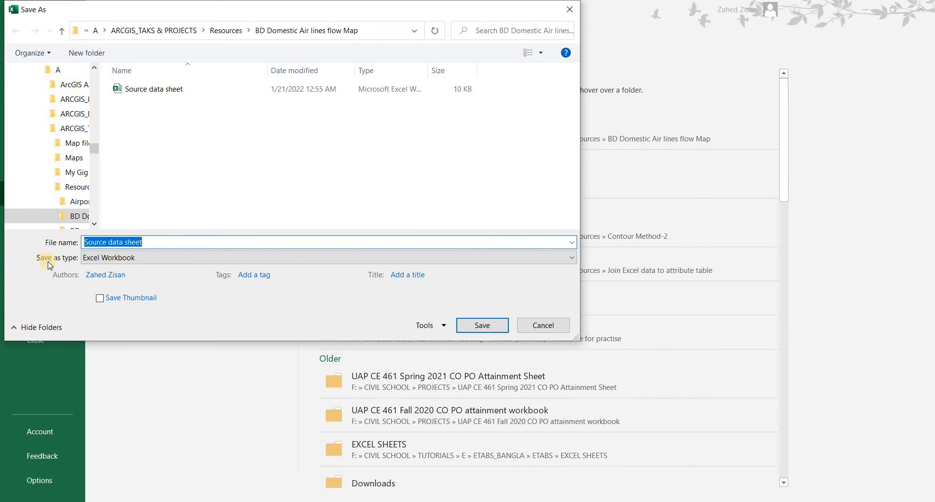
{"action": "left_click", "coordinate": [166, 258]}
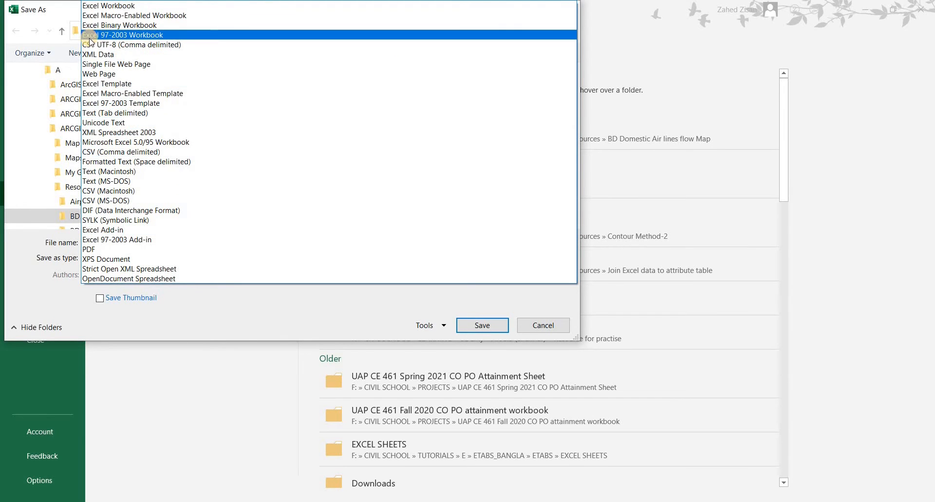
{"action": "left_click", "coordinate": [123, 36]}
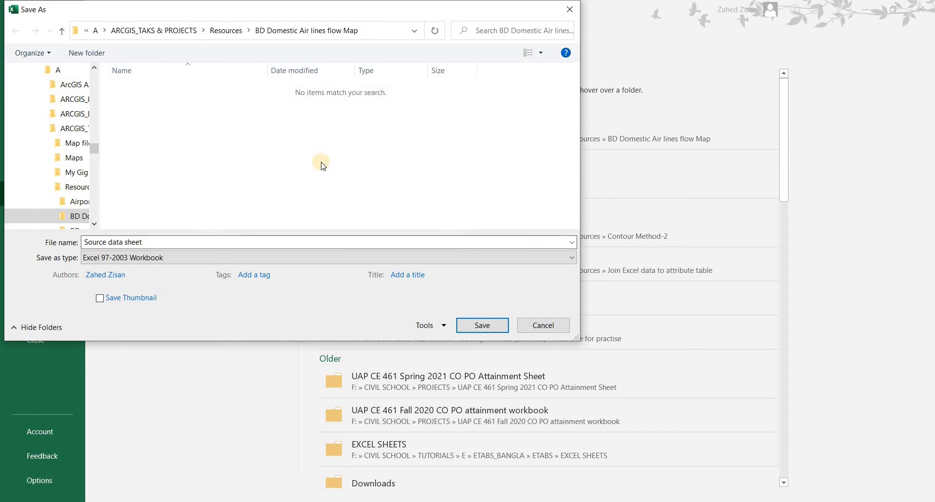
{"action": "left_click", "coordinate": [480, 325]}
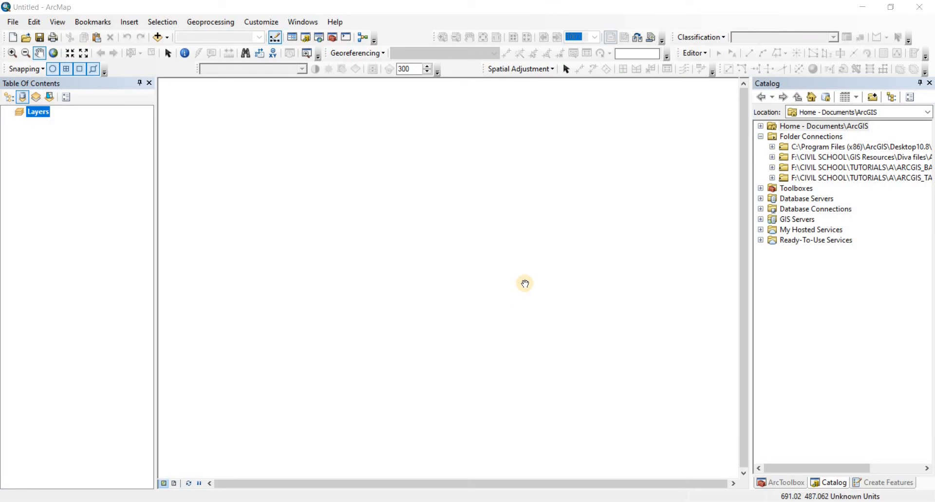
- Switch to ArcMap and try to add Air flow data.xlsx from the BD air lines flow map catalog folder to the map
{"action": "left_click", "coordinate": [772, 178]}
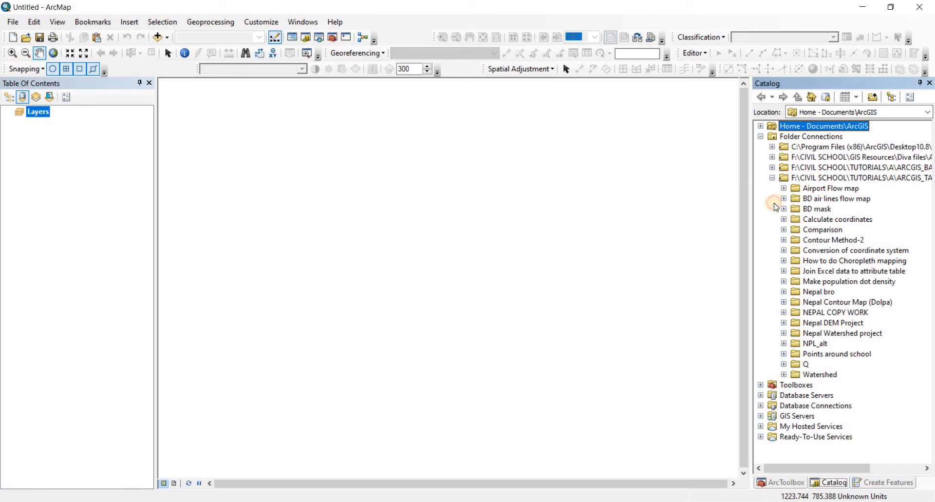
{"action": "left_click", "coordinate": [784, 188]}
{"action": "left_click", "coordinate": [783, 188]}
{"action": "left_click", "coordinate": [784, 198]}
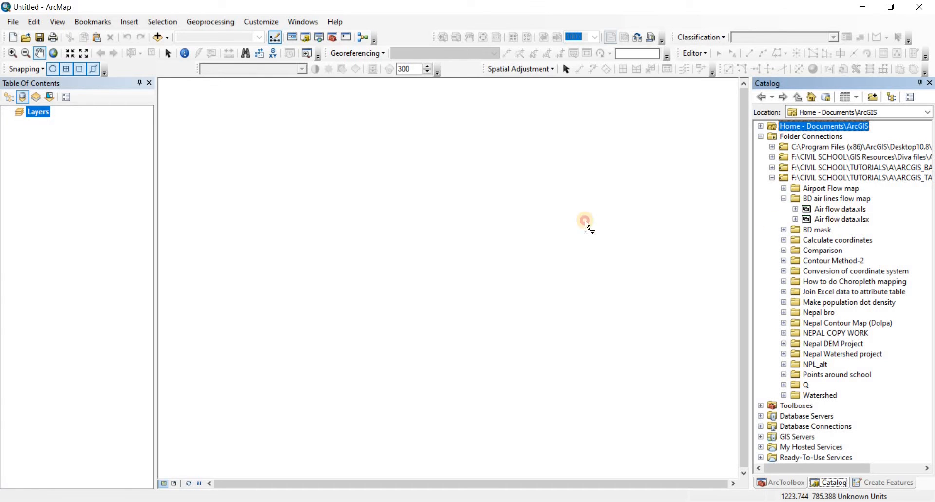
{"action": "left_click_drag", "start_coordinate": [588, 224], "coordinate": [602, 236]}
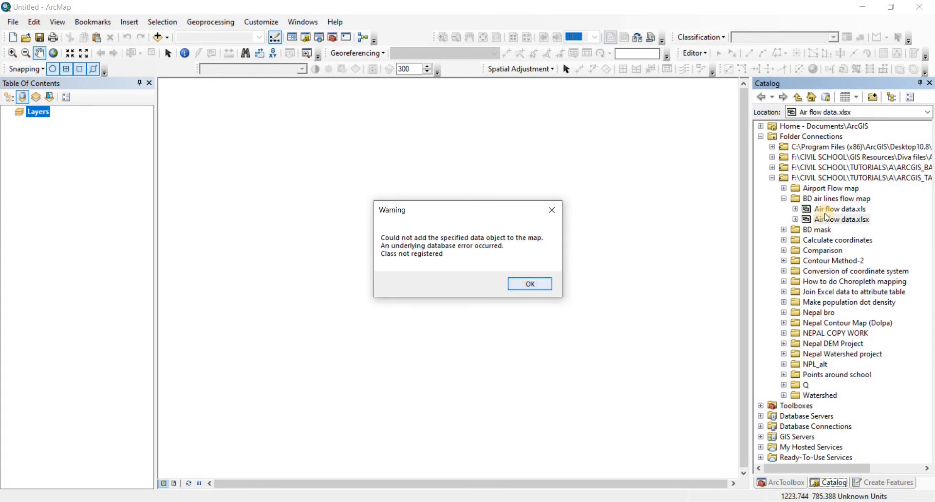
{"action": "key", "text": "Return"}
- Try to add the whole Air flow data.xls workbook from the catalog to the map, and collapse its folder
{"action": "left_click_drag", "start_coordinate": [836, 209], "coordinate": [548, 241]}
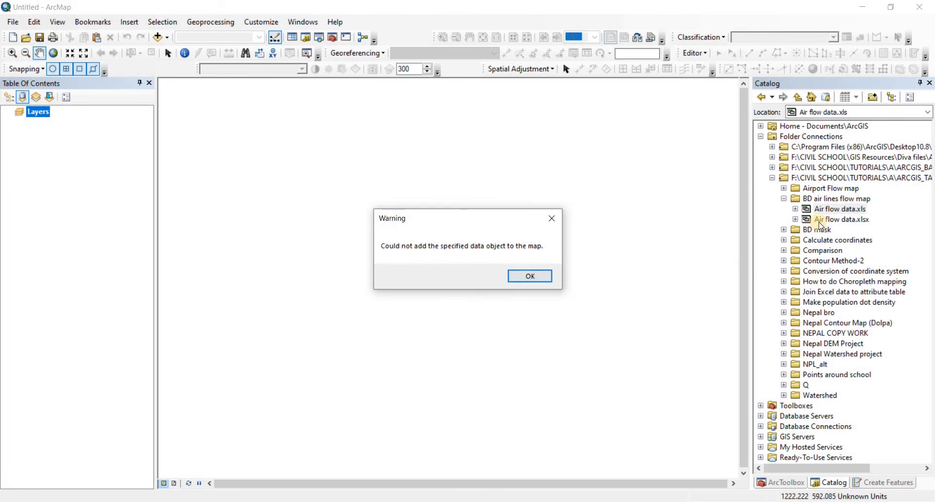
{"action": "key", "text": "Return"}
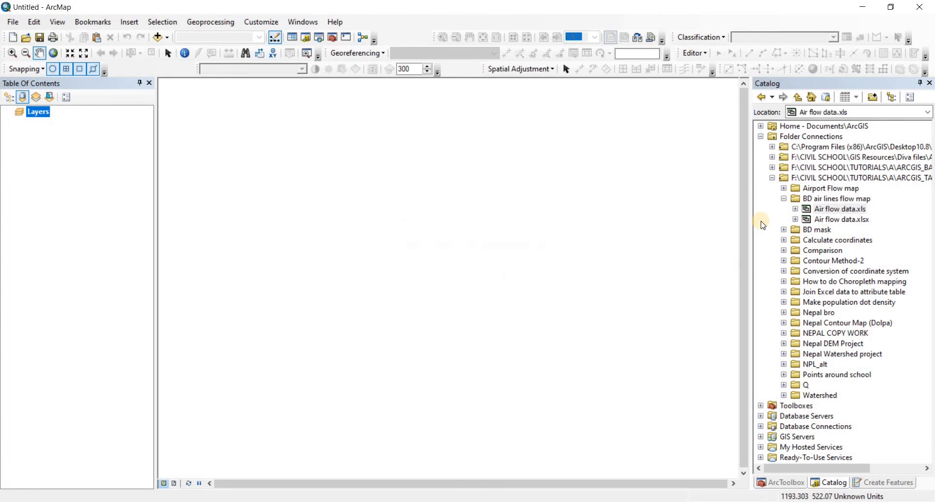
{"action": "left_click", "coordinate": [888, 227]}
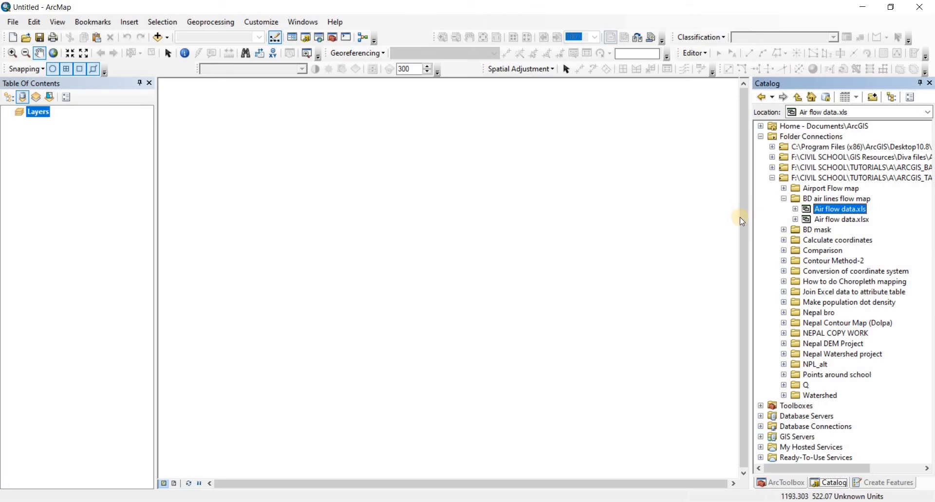
{"action": "left_click", "coordinate": [785, 199]}
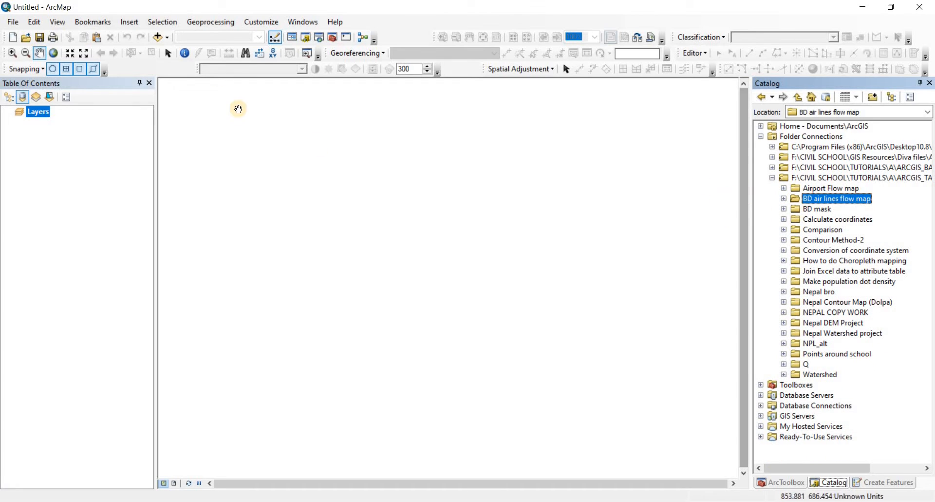
- Start adding data to the map and browse to the BD air lines flow map folder within the folder connections
{"action": "left_click", "coordinate": [156, 39]}
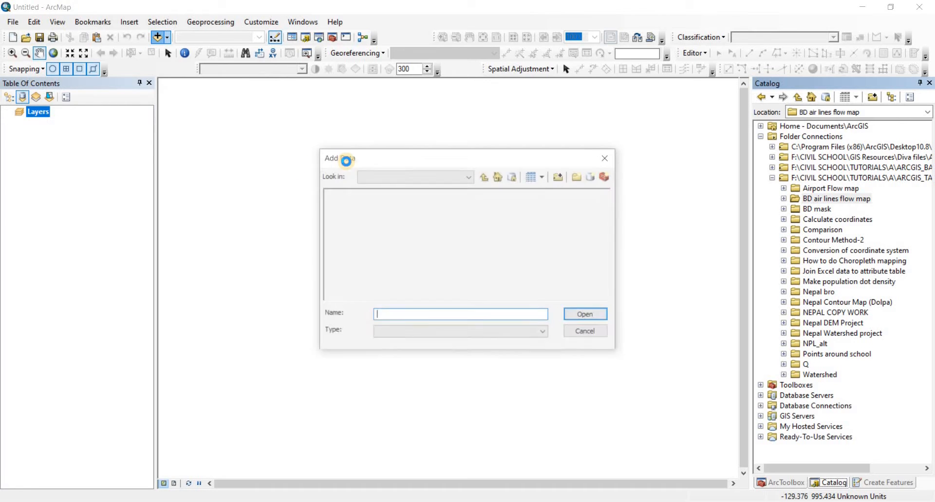
{"action": "left_click", "coordinate": [481, 178]}
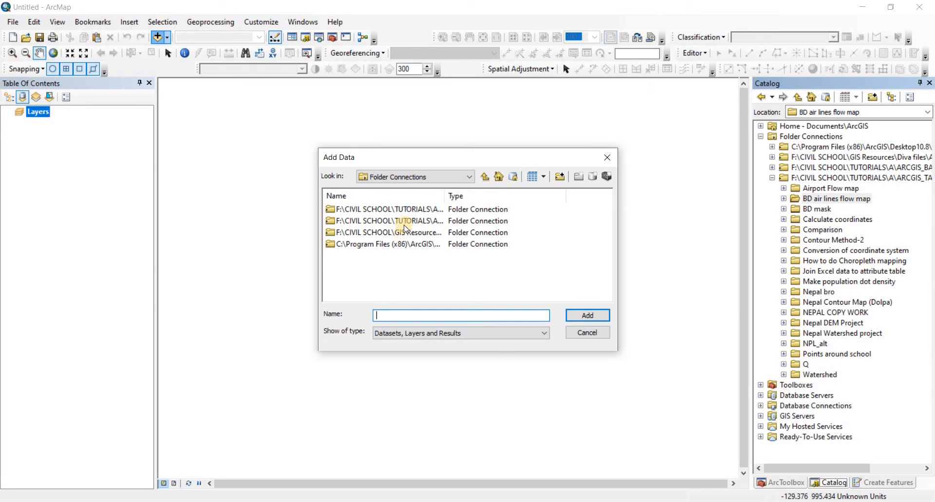
{"action": "left_click", "coordinate": [407, 223]}
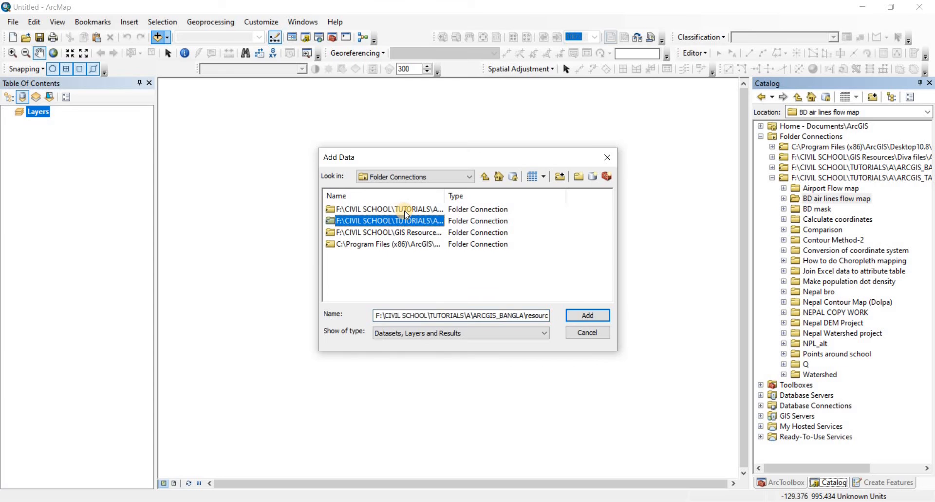
{"action": "double_click", "coordinate": [407, 210]}
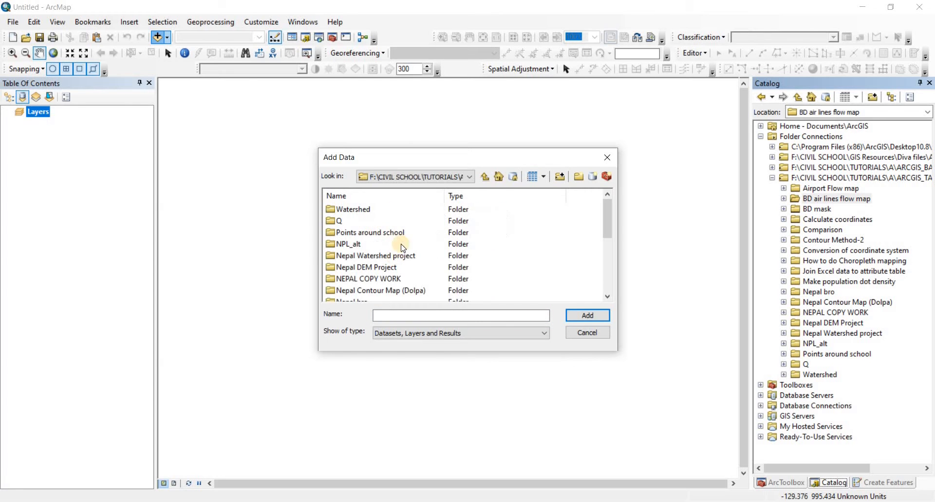
{"action": "scroll", "coordinate": [396, 231], "scroll_direction": "down", "scroll_amount": 4}
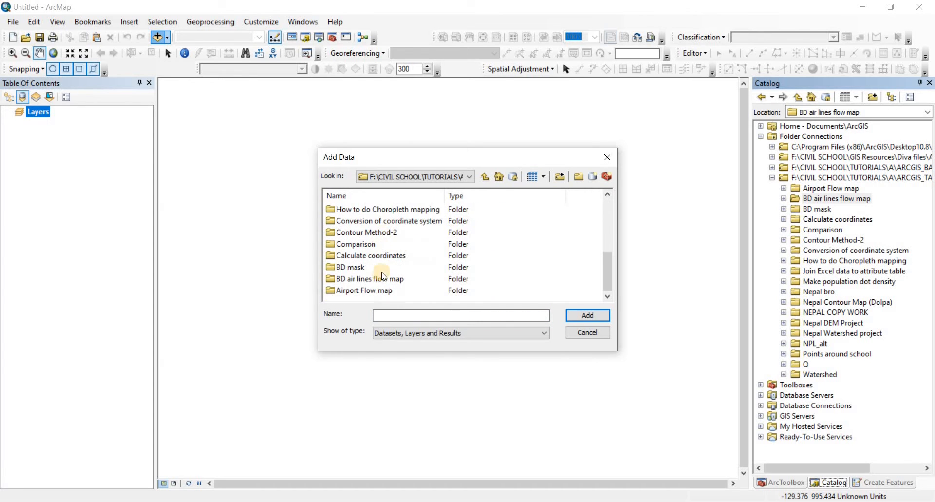
{"action": "double_click", "coordinate": [349, 282]}
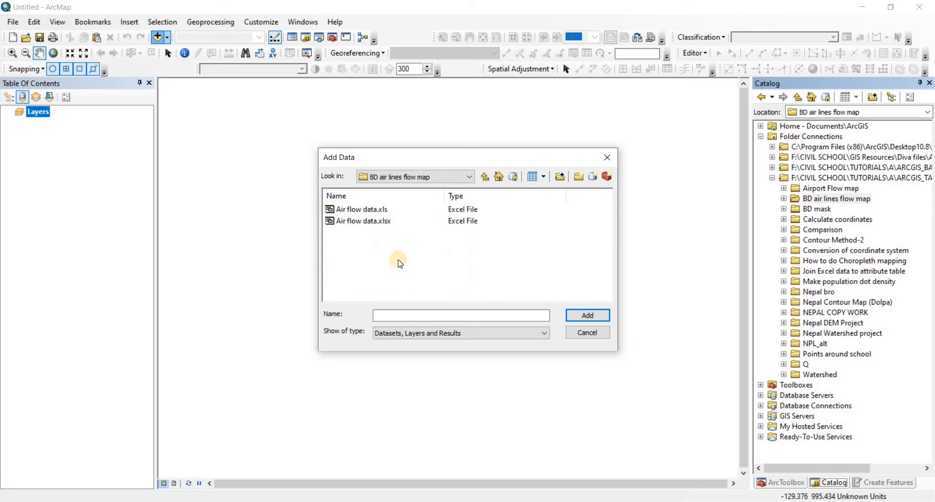
- Try to open the Air flow data.xlsx workbook as the data source and return to its parent folder
{"action": "left_click", "coordinate": [383, 225]}
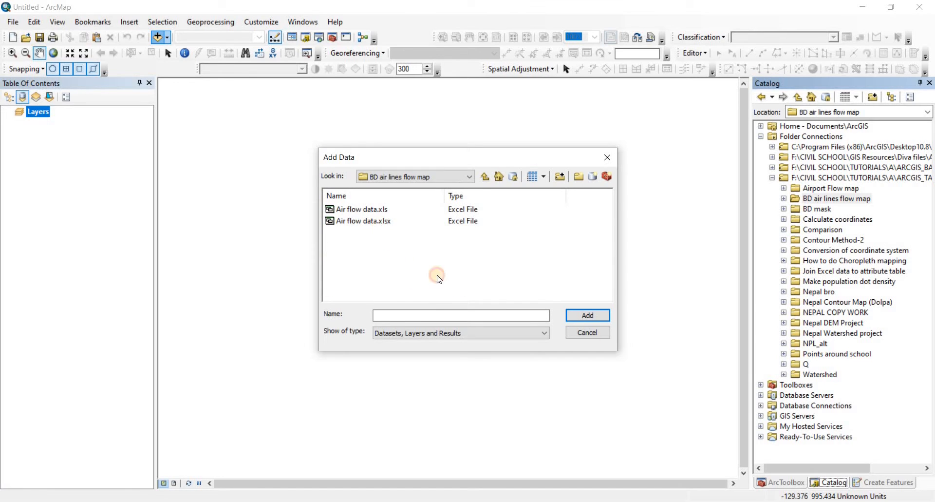
{"action": "left_click", "coordinate": [579, 314]}
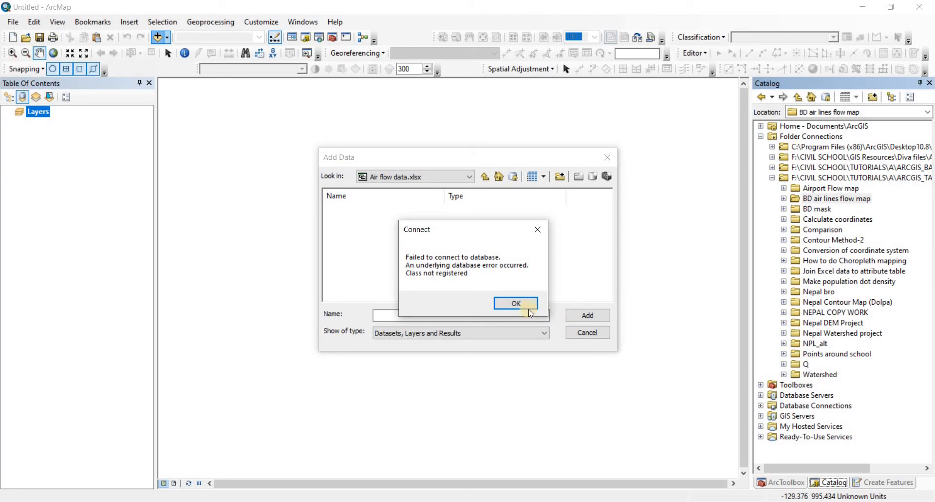
{"action": "left_click", "coordinate": [516, 303]}
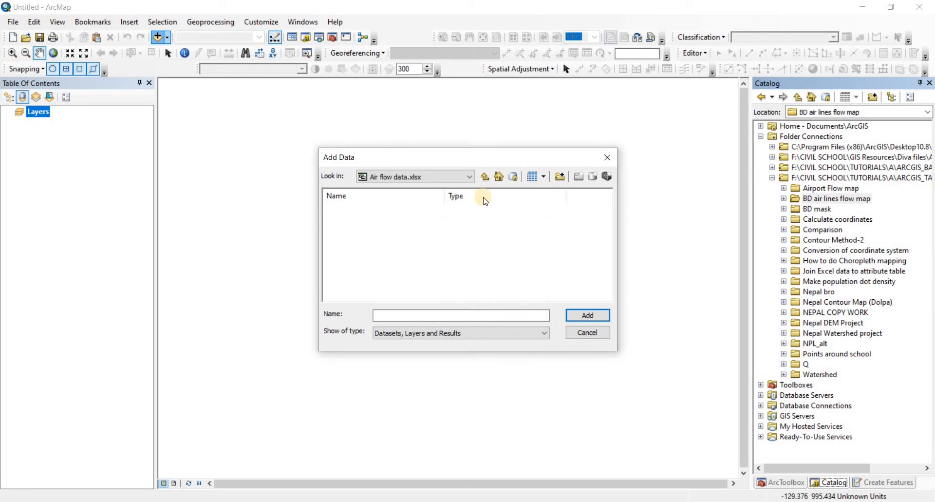
{"action": "left_click", "coordinate": [484, 177]}
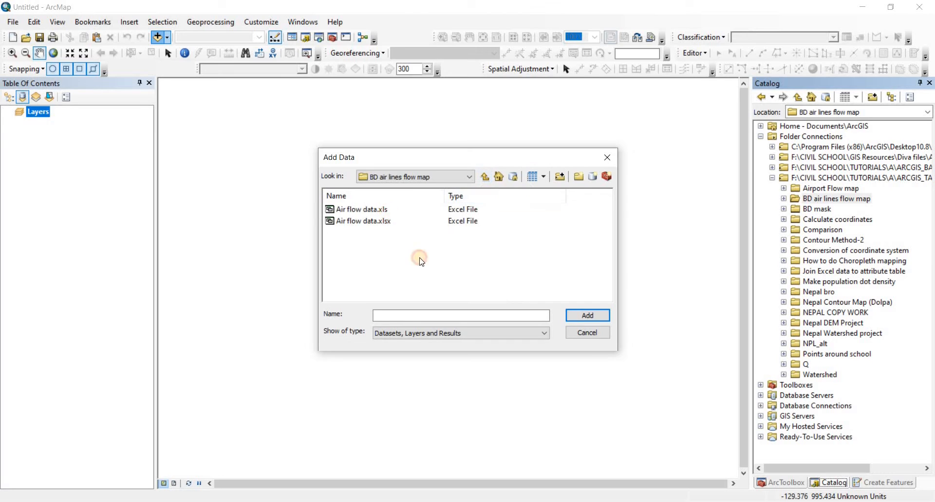
- Add the Sheet1$ table from the Air flow data.xls workbook to the map and select it among the layers
{"action": "left_click", "coordinate": [575, 320]}
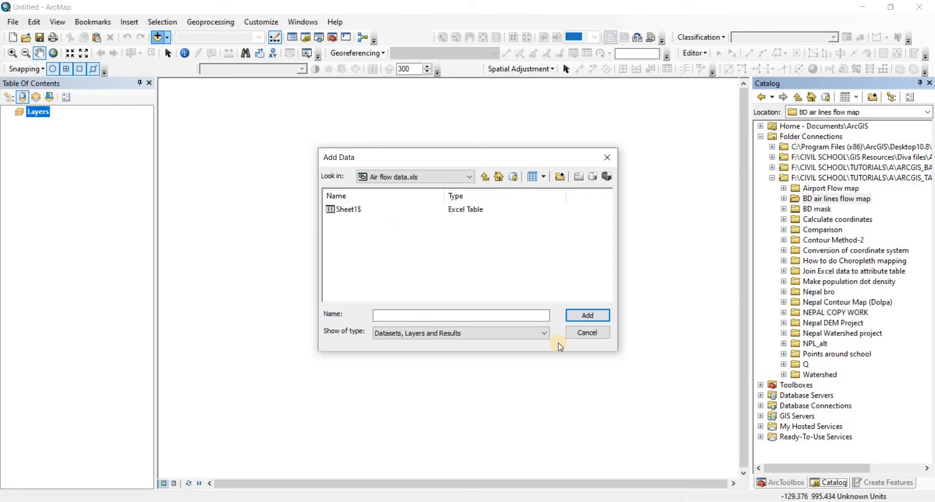
{"action": "left_click", "coordinate": [345, 209]}
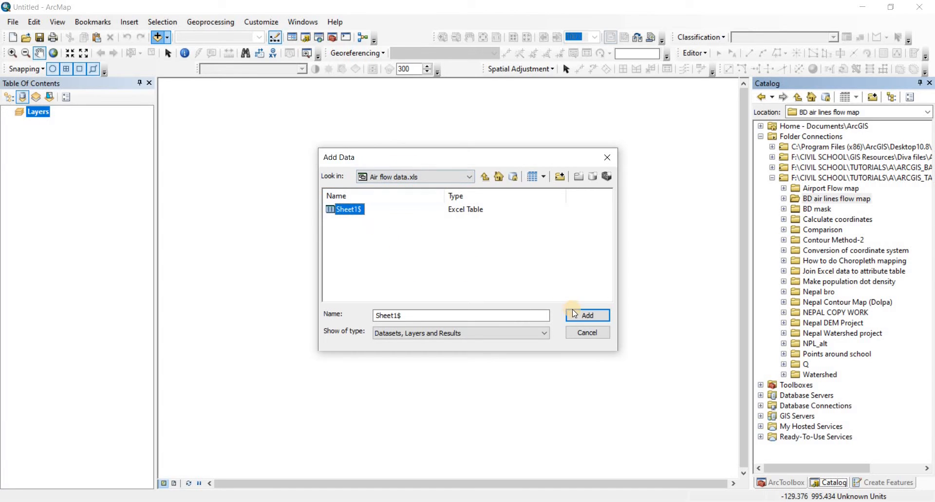
{"action": "left_click", "coordinate": [589, 315]}
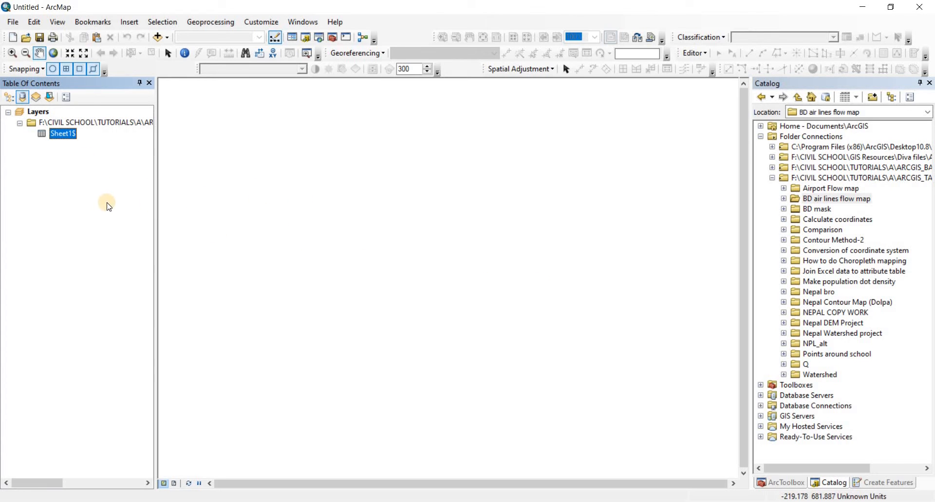
{"action": "left_click", "coordinate": [168, 57]}
{"action": "left_click", "coordinate": [53, 134]}
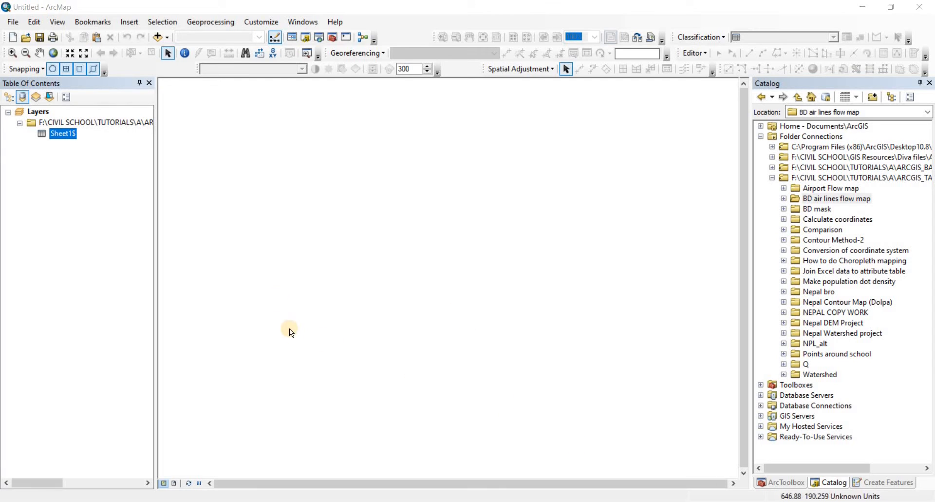
- Display the Sheet1$ table as XY points with Longitude as the X field and Latitude as the Y field, accepting the missing Object-ID notice
{"action": "right_click", "coordinate": [59, 137]}
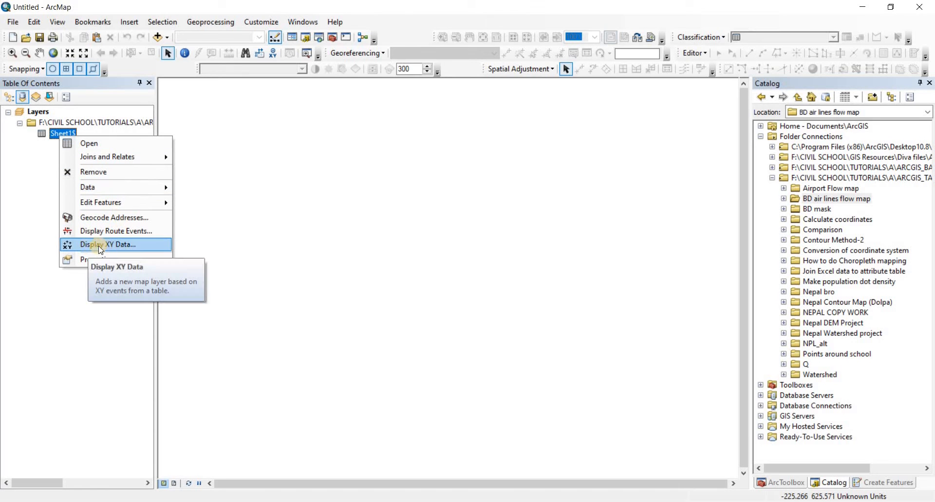
{"action": "key", "text": "Return"}
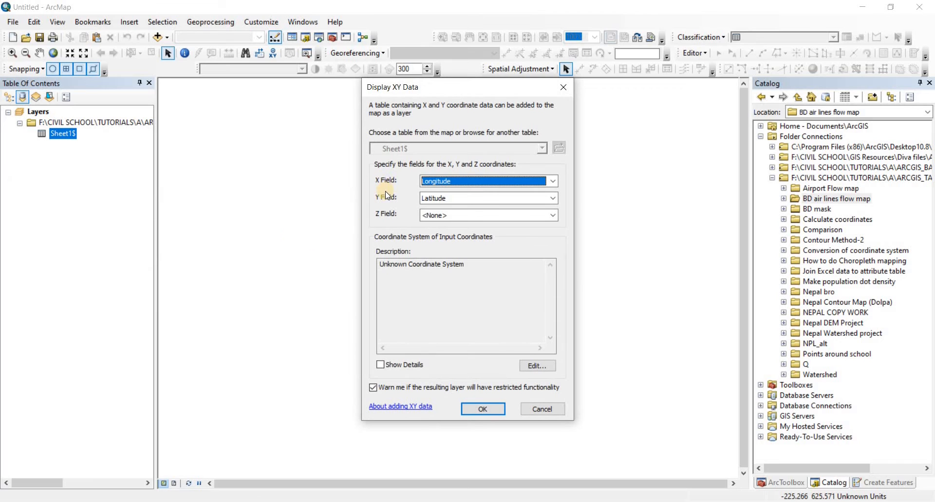
{"action": "left_click", "coordinate": [553, 181]}
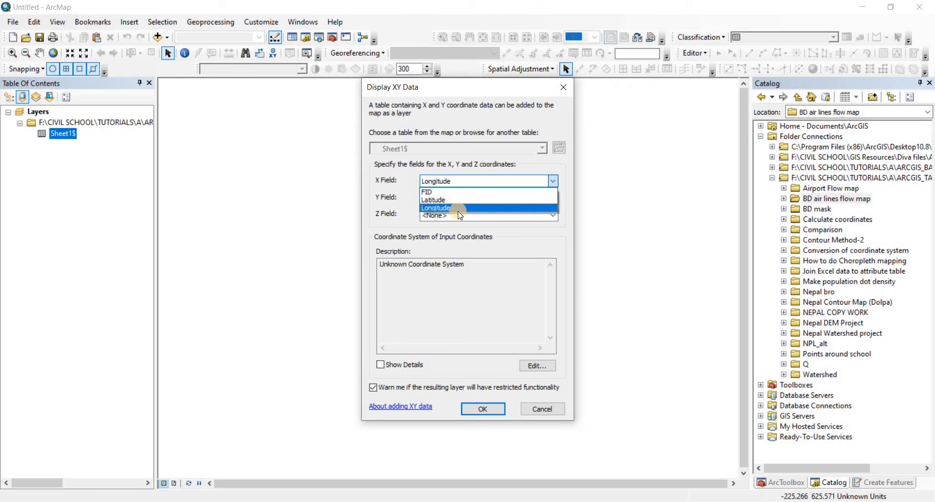
{"action": "left_click", "coordinate": [442, 241]}
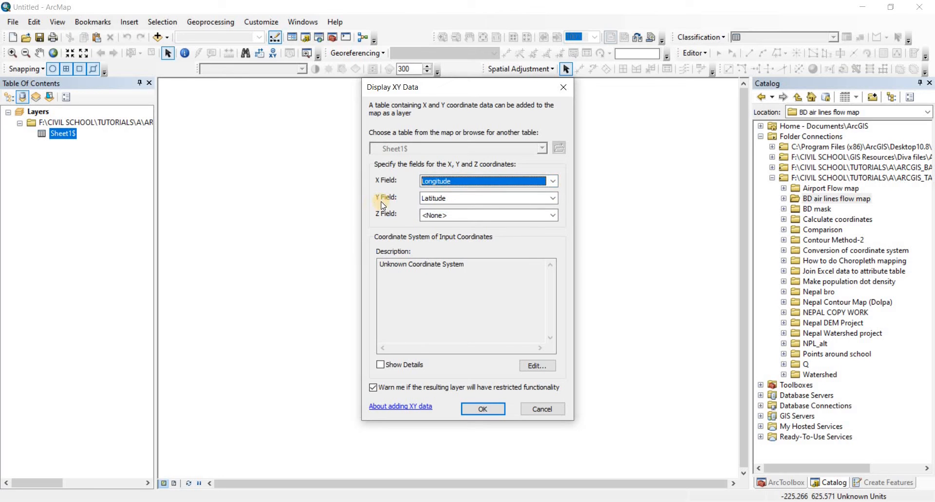
{"action": "left_click", "coordinate": [553, 198]}
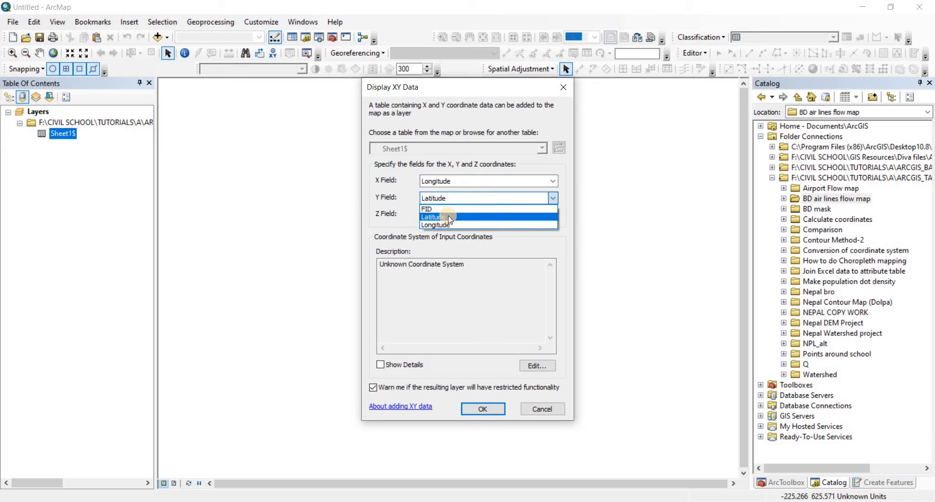
{"action": "left_click", "coordinate": [409, 238]}
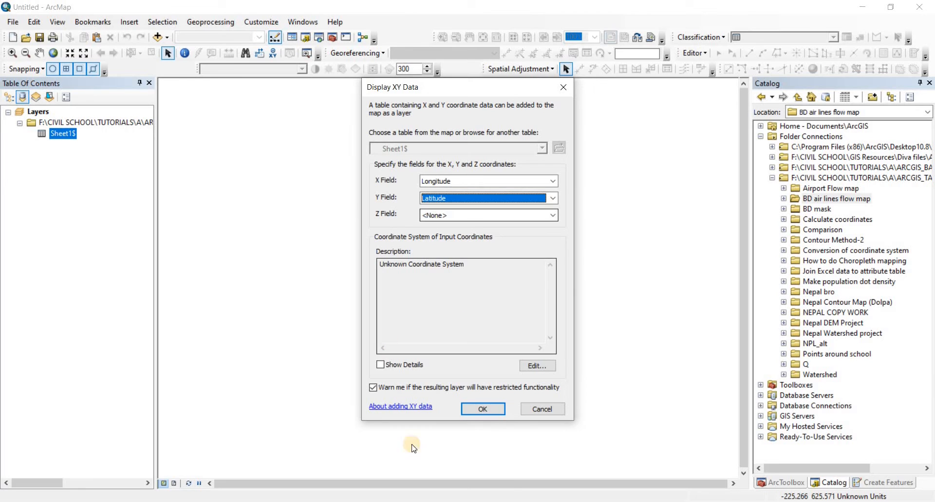
{"action": "left_click", "coordinate": [487, 412]}
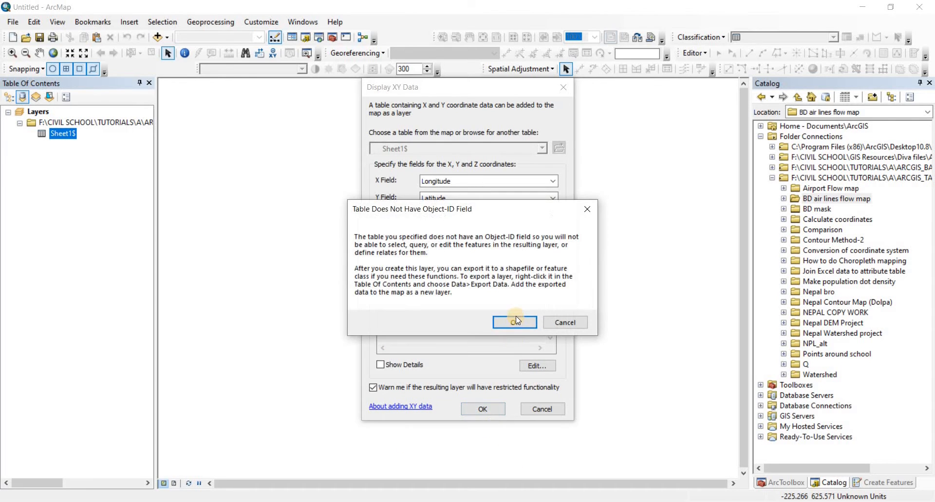
{"action": "left_click", "coordinate": [514, 317]}
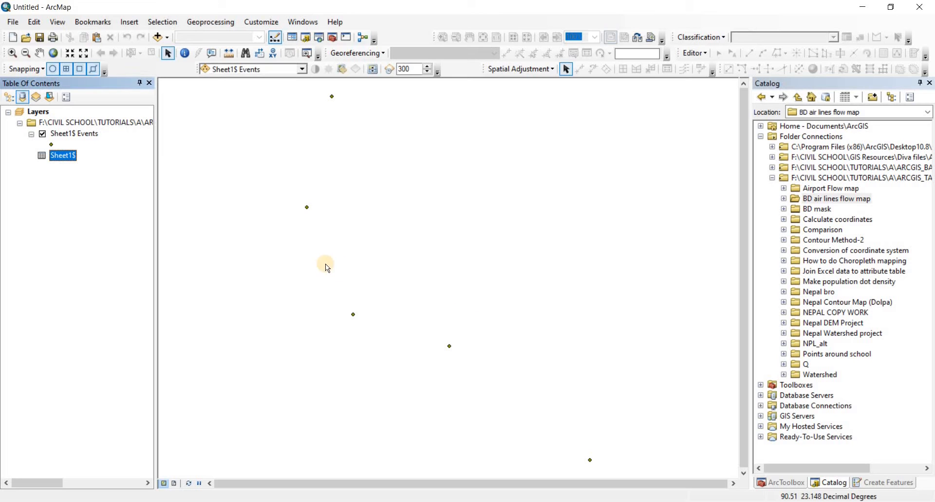
- Start exporting all features of the Sheet1$ Events layer and set the output location to the BD air lines flow map folder
{"action": "right_click", "coordinate": [68, 137]}
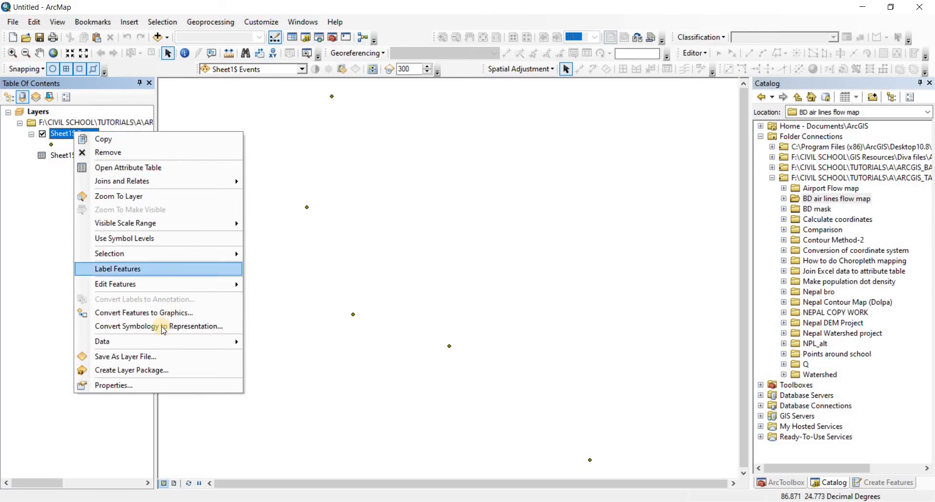
{"action": "mouse_move", "coordinate": [163, 341]}
{"action": "left_click", "coordinate": [287, 355]}
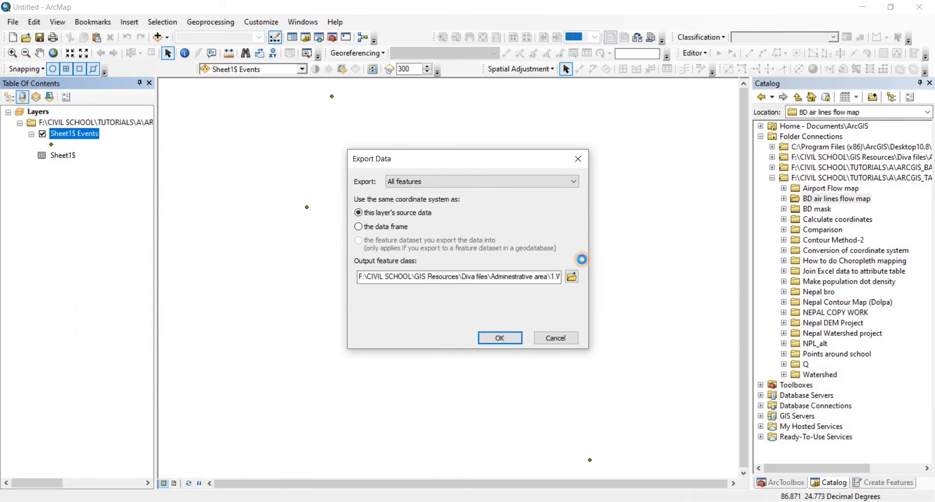
{"action": "left_click", "coordinate": [571, 276]}
{"action": "left_click", "coordinate": [487, 179]}
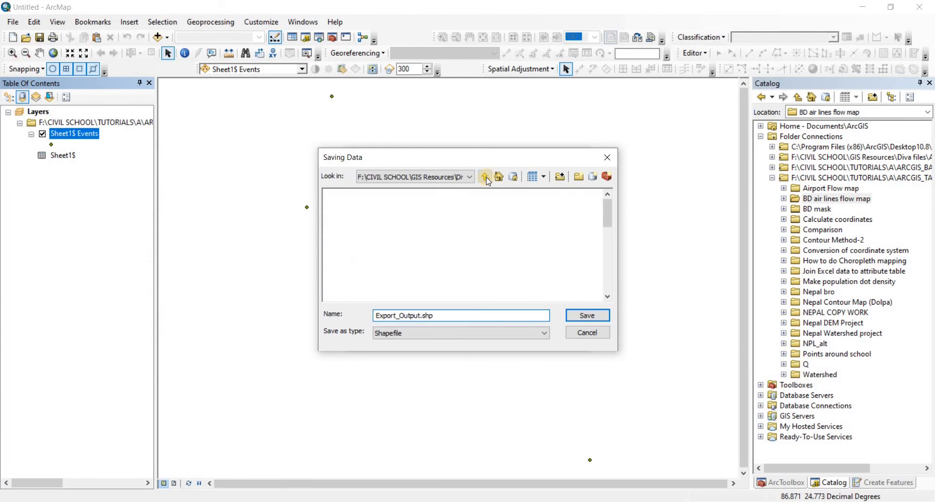
{"action": "left_click", "coordinate": [470, 176]}
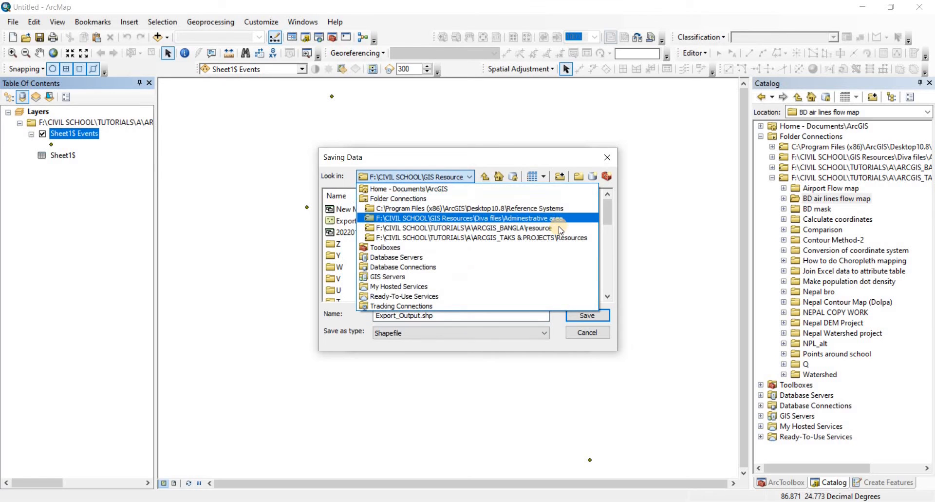
{"action": "left_click", "coordinate": [561, 237]}
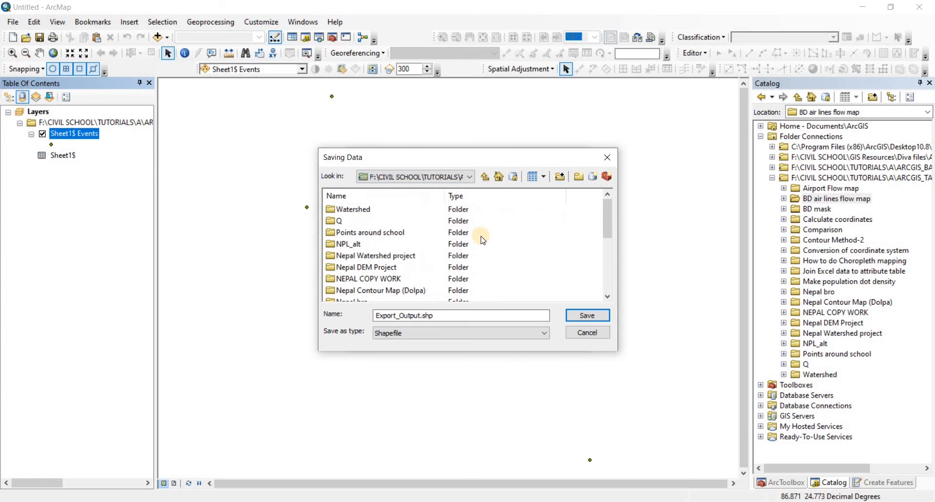
{"action": "scroll", "coordinate": [415, 248], "scroll_direction": "down", "scroll_amount": 4}
{"action": "double_click", "coordinate": [370, 279]}
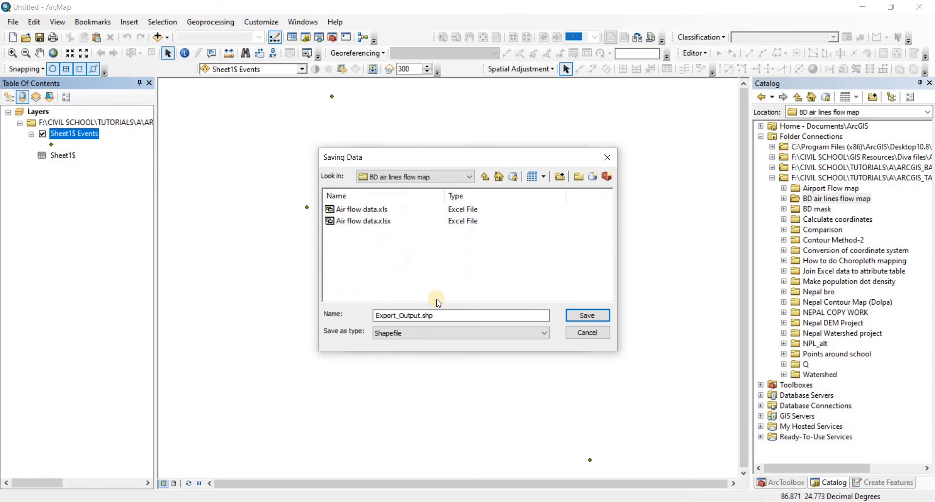
- Name the output shapefile AirPorts, run the export and add the exported data to the map as a layer
{"action": "double_click", "coordinate": [409, 315]}
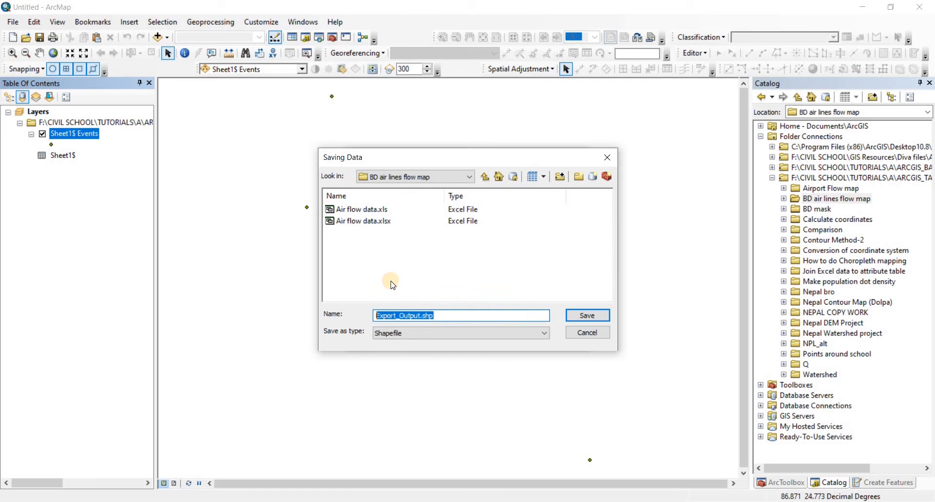
{"action": "type", "text": "AirPorts"}
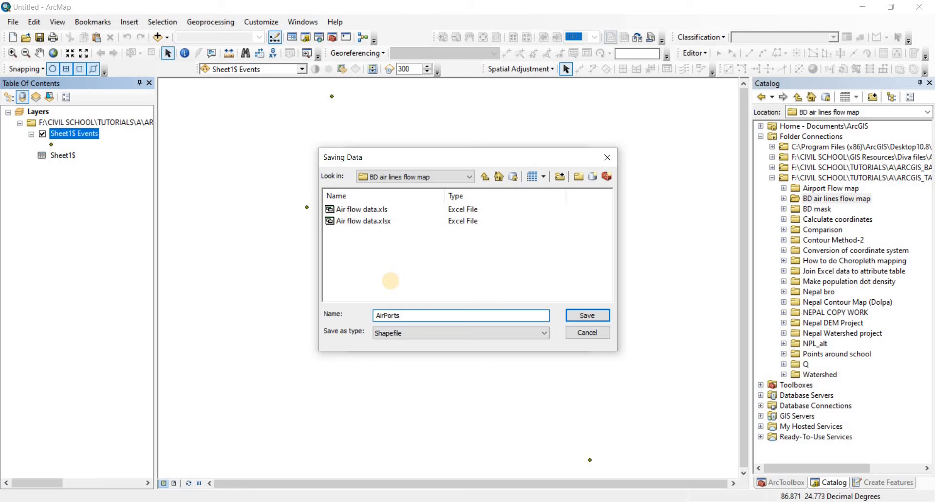
{"action": "left_click", "coordinate": [571, 314]}
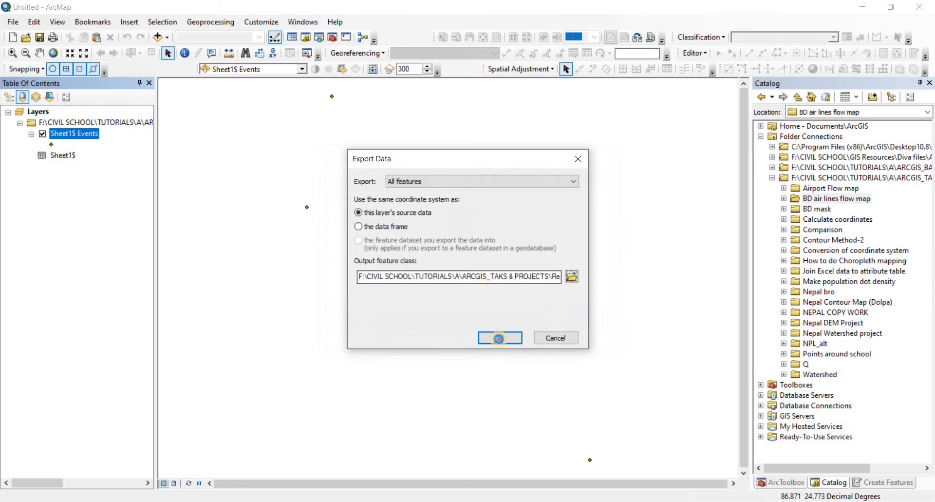
{"action": "left_click", "coordinate": [498, 338]}
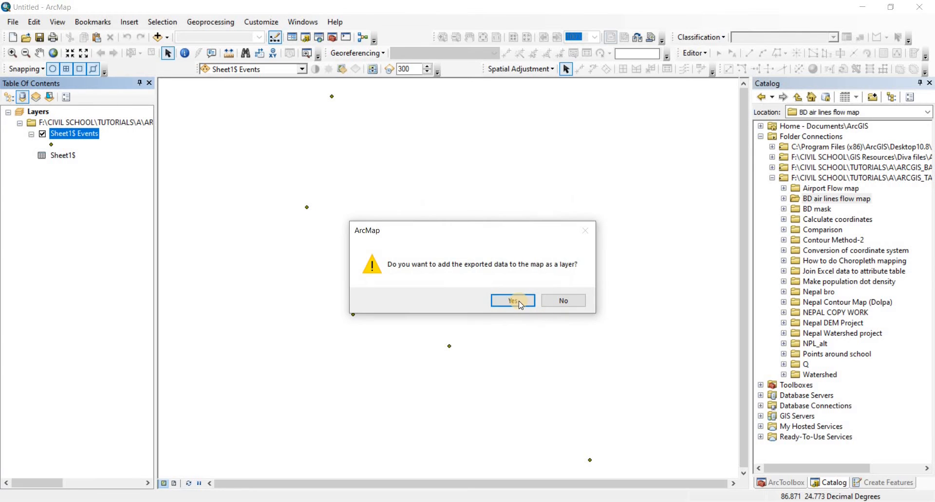
{"action": "left_click", "coordinate": [521, 305]}
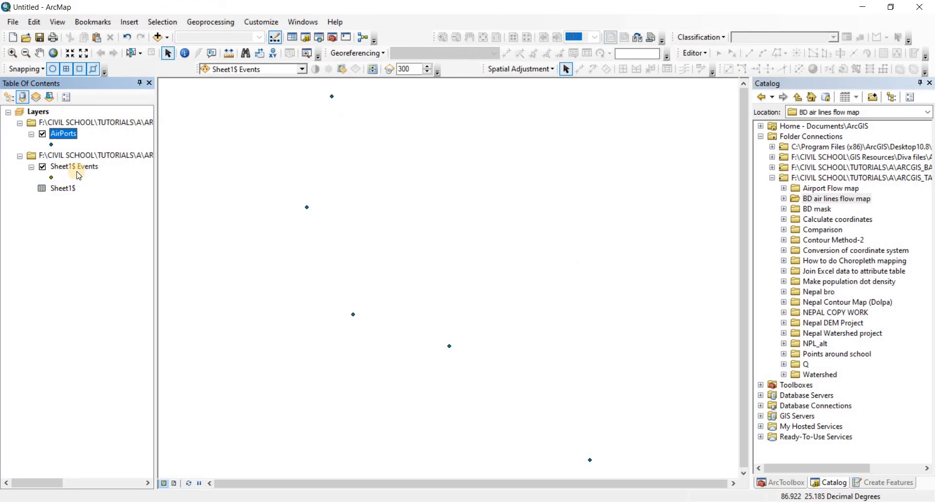
- Remove the Sheet1$ Events layer and the Sheet1$ table from the map, and select the AirPorts layer
{"action": "right_click", "coordinate": [79, 175]}
{"action": "left_click", "coordinate": [93, 187]}
{"action": "right_click", "coordinate": [68, 166]}
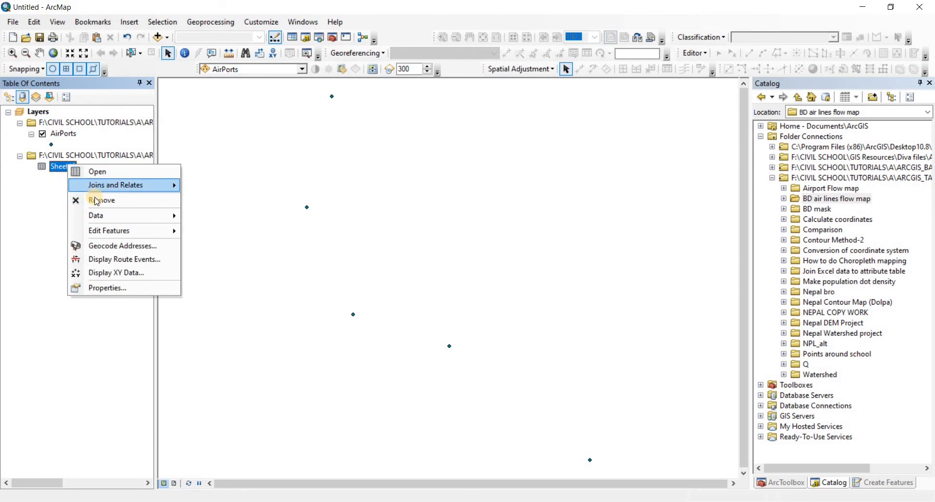
{"action": "left_click", "coordinate": [97, 200]}
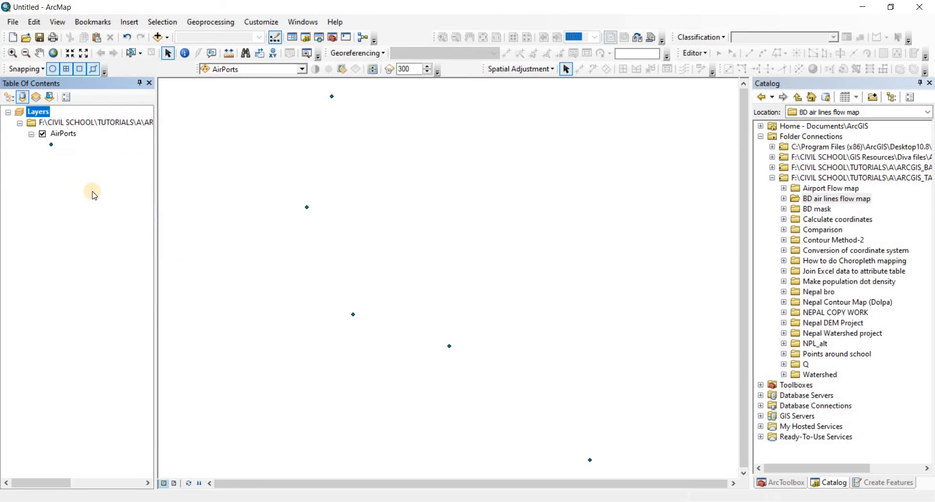
{"action": "left_click", "coordinate": [65, 135]}
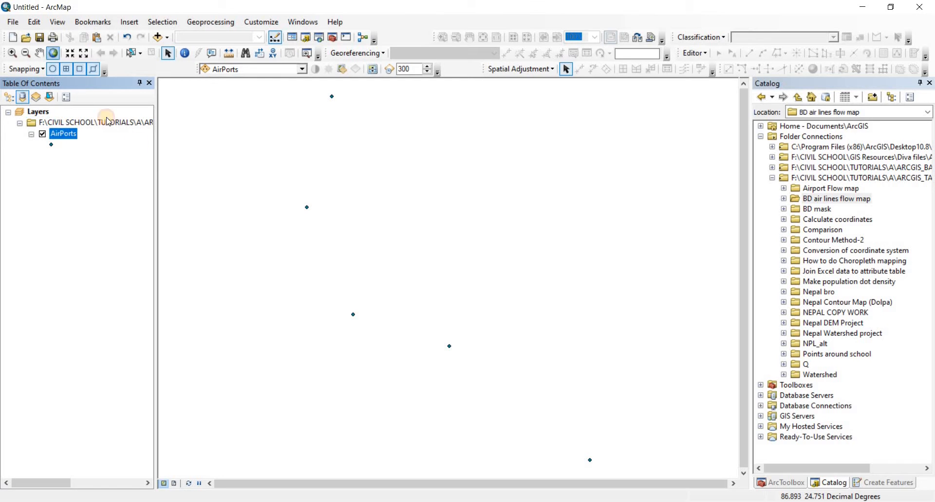
- Add the BGD_adm0.shp country boundary from the BGD_adm folder to the map and show its whole extent
{"action": "left_click", "coordinate": [773, 178]}
{"action": "left_click", "coordinate": [772, 167]}
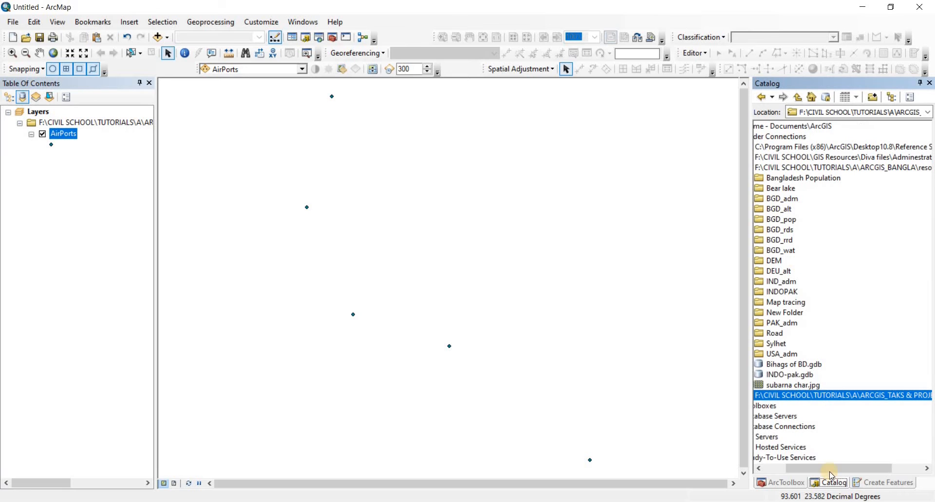
{"action": "left_click_drag", "start_coordinate": [793, 468], "coordinate": [772, 468]}
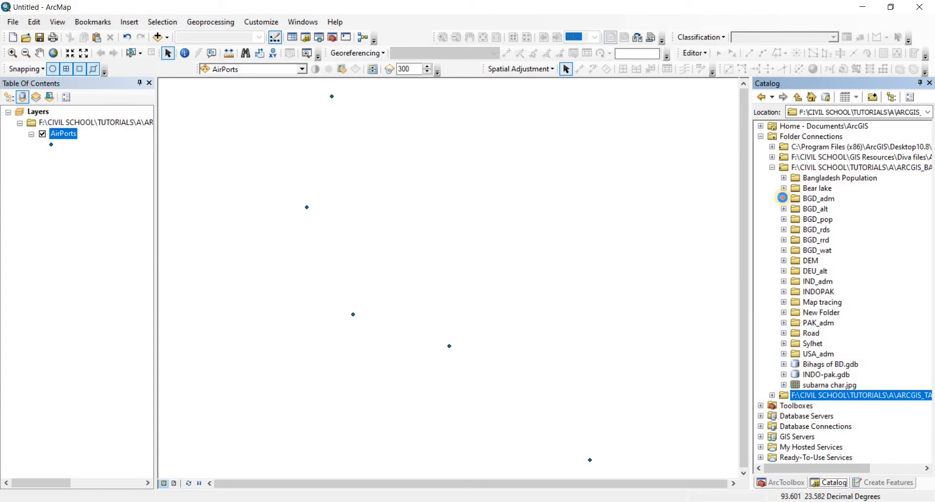
{"action": "left_click", "coordinate": [784, 198]}
{"action": "left_click_drag", "start_coordinate": [833, 209], "coordinate": [664, 265]}
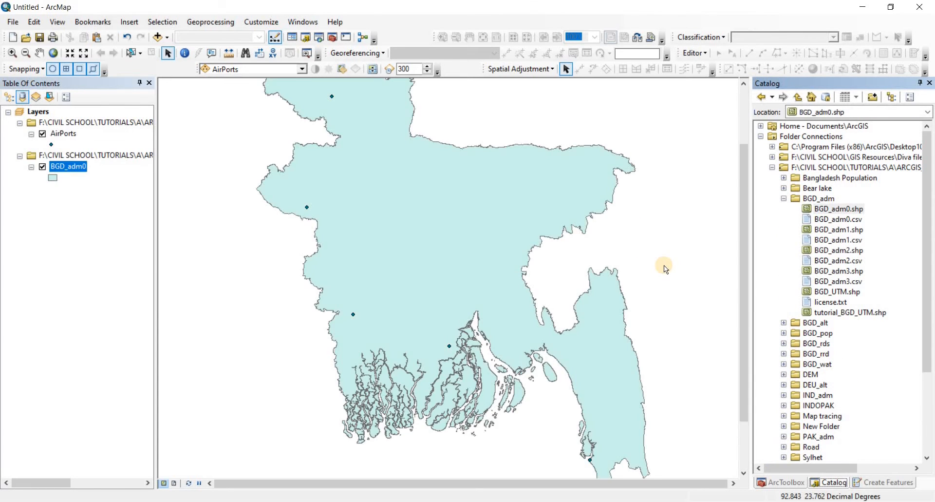
{"action": "left_click", "coordinate": [783, 199]}
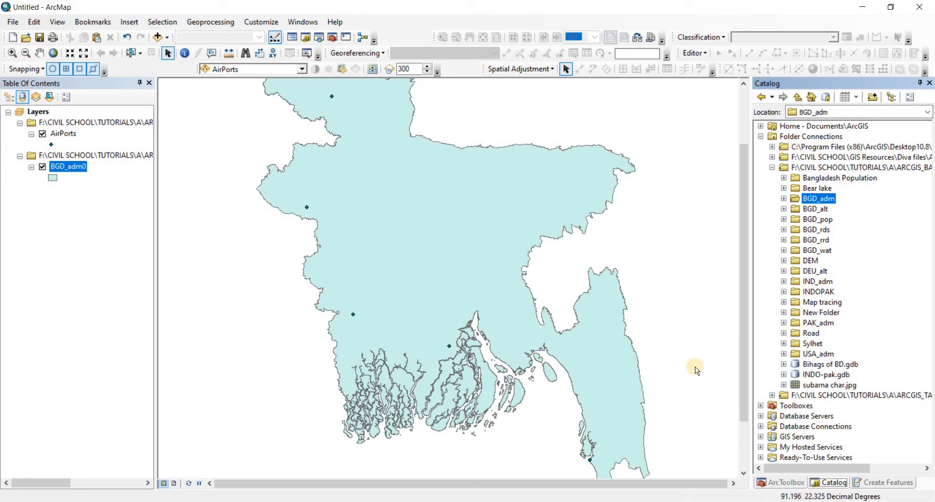
{"action": "left_click", "coordinate": [69, 53]}
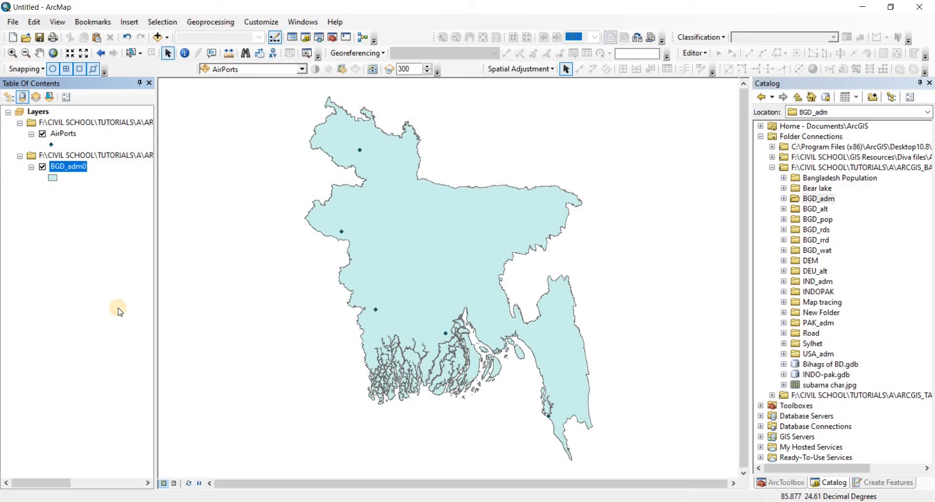
- Open the attribute table of the AirPorts layer and place its window over the map
{"action": "left_click", "coordinate": [64, 135]}
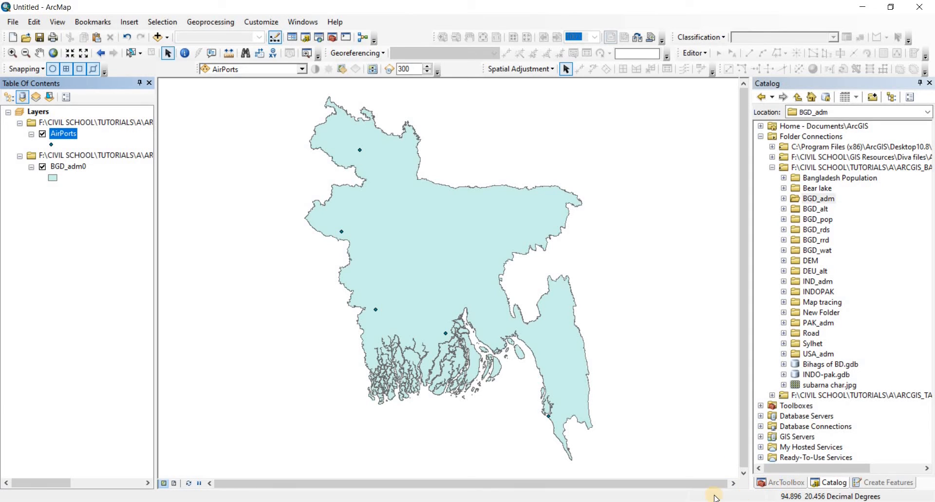
{"action": "left_click", "coordinate": [776, 481]}
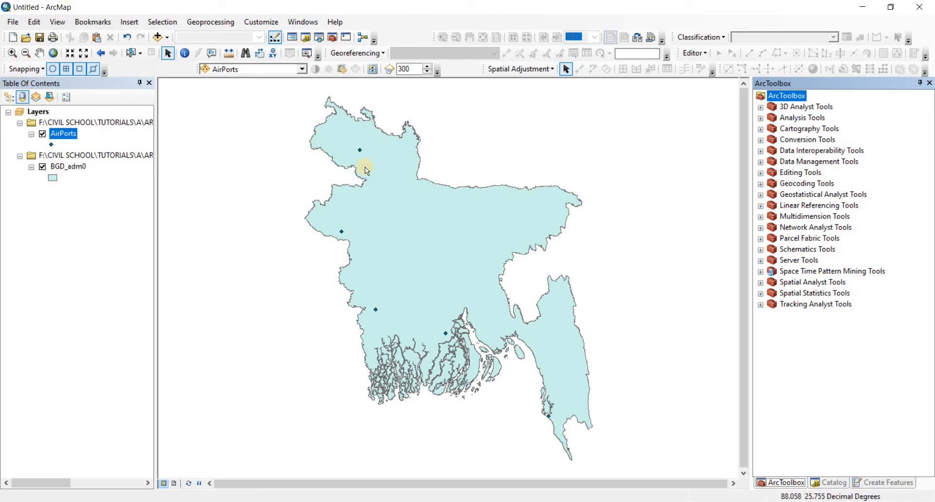
{"action": "right_click", "coordinate": [64, 133]}
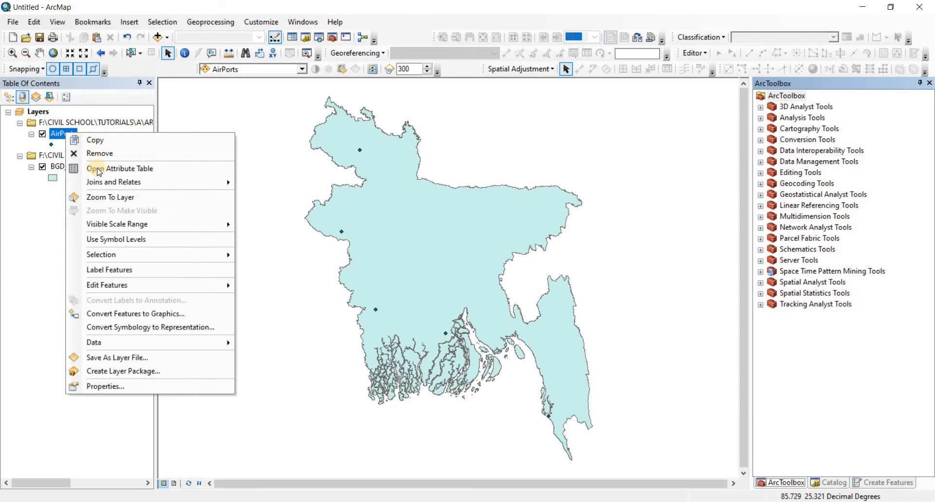
{"action": "left_click", "coordinate": [99, 170]}
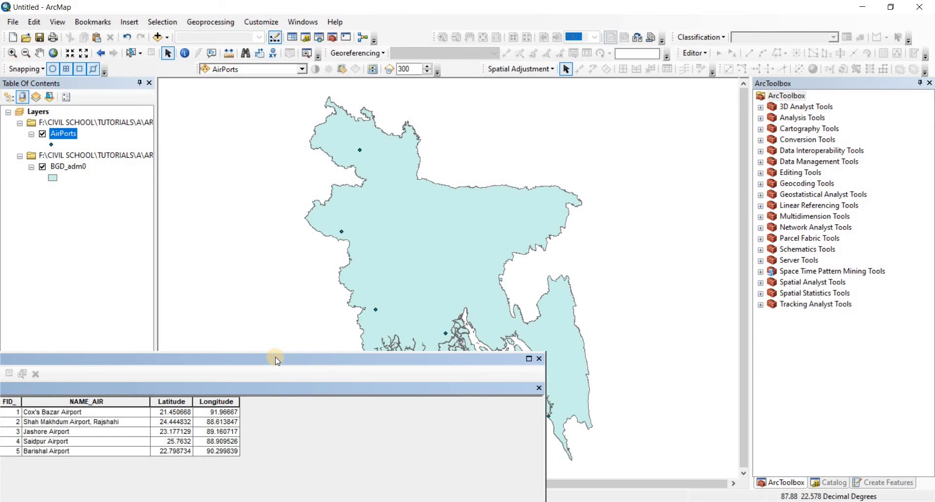
{"action": "left_click_drag", "start_coordinate": [319, 223], "coordinate": [339, 186]}
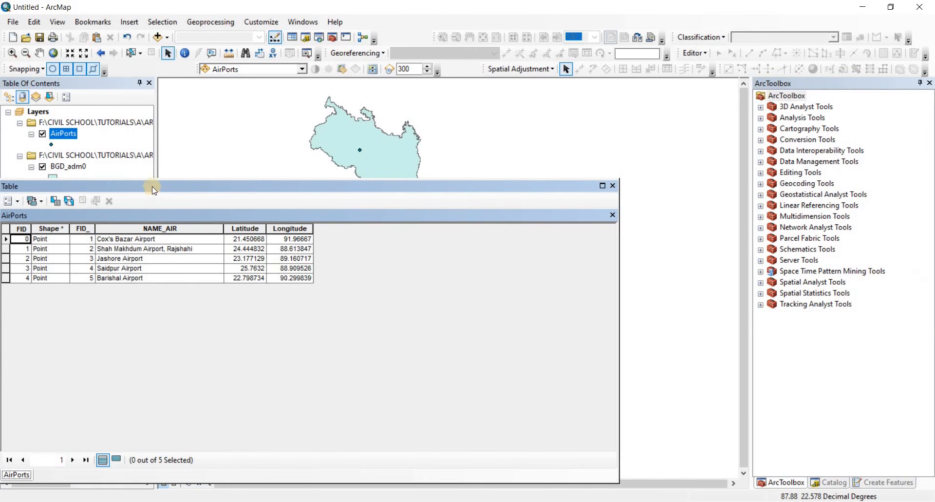
{"action": "left_click_drag", "start_coordinate": [150, 185], "coordinate": [253, 149]}
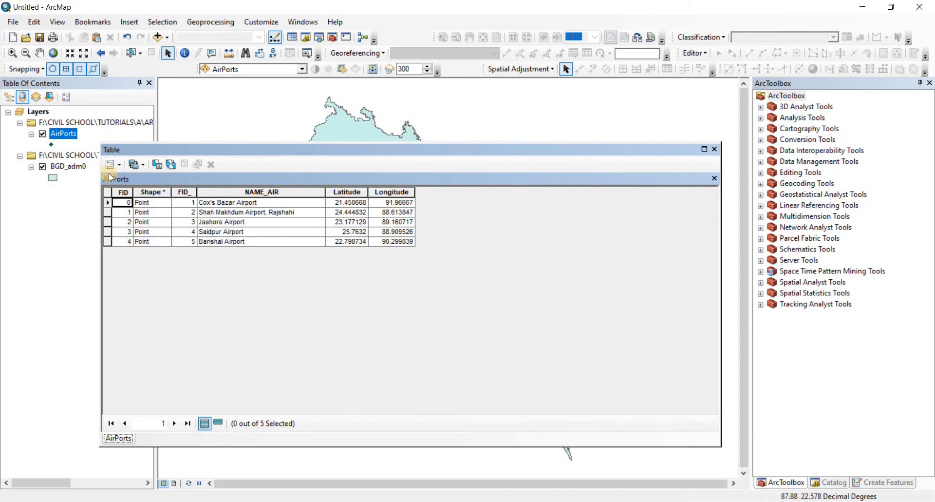
- Add a Double field named Start_X_Long to the AirPorts table and accept the shortened field name Start_X_Lo
{"action": "left_click", "coordinate": [116, 166]}
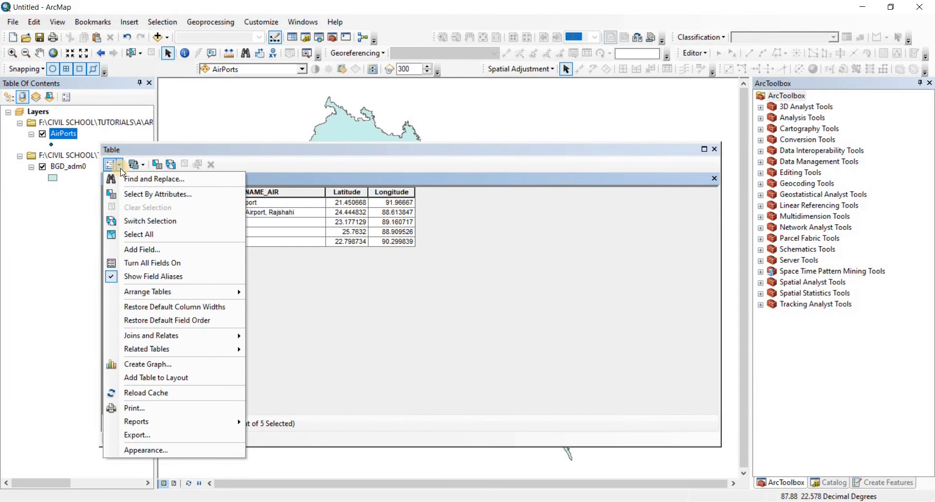
{"action": "left_click", "coordinate": [141, 249]}
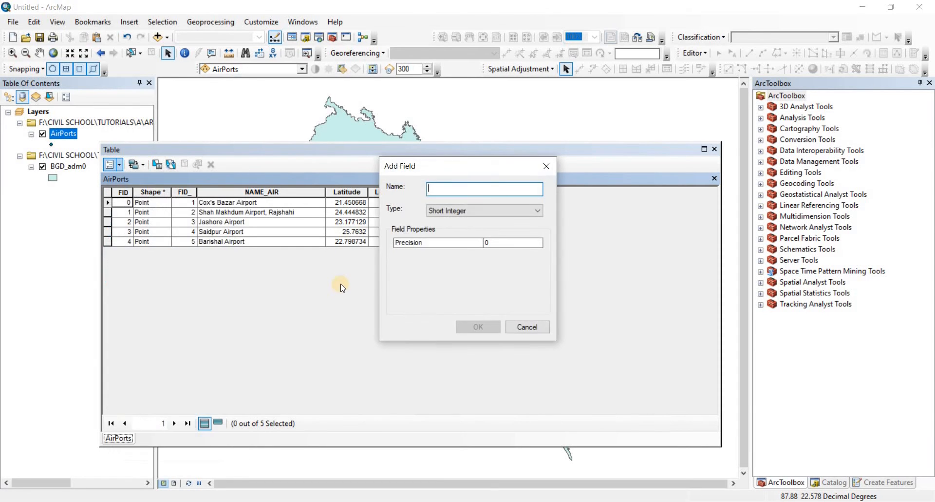
{"action": "left_click", "coordinate": [514, 211]}
{"action": "left_click", "coordinate": [457, 245]}
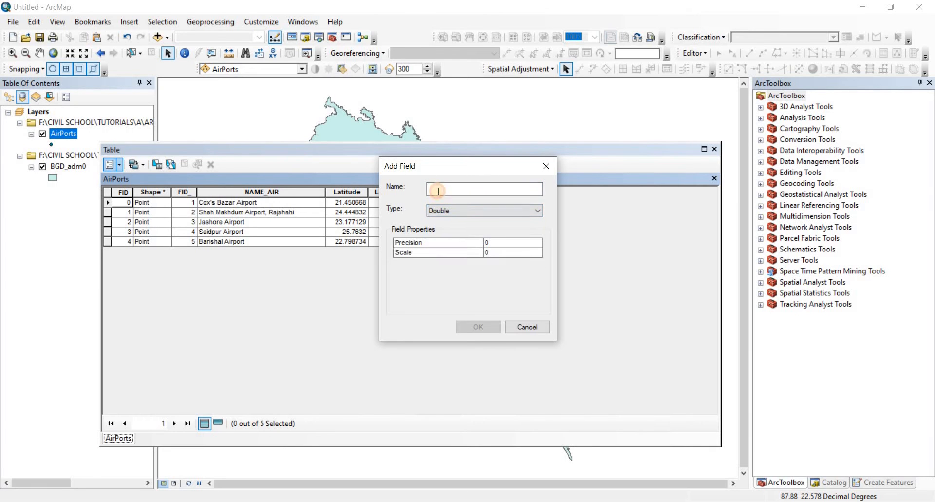
{"action": "left_click", "coordinate": [439, 190]}
{"action": "type", "text": "Start_X_L"}
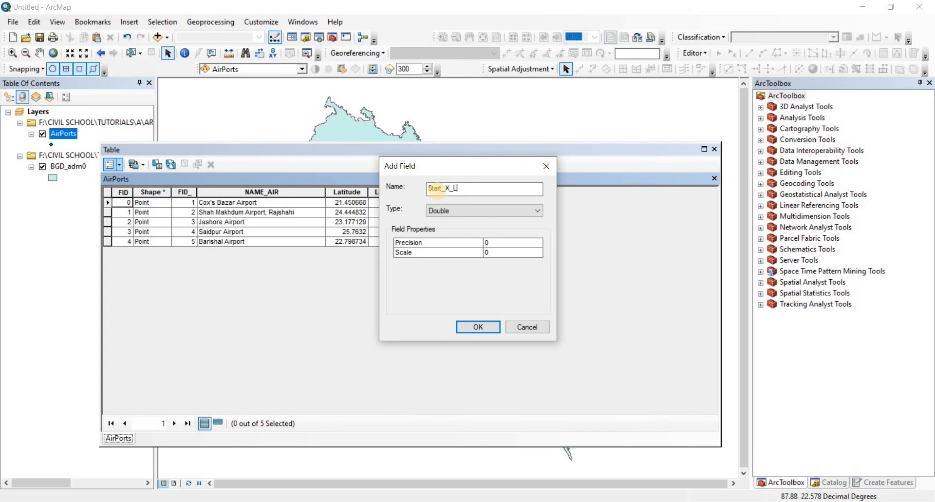
{"action": "type", "text": "ong"}
{"action": "left_click", "coordinate": [477, 327]}
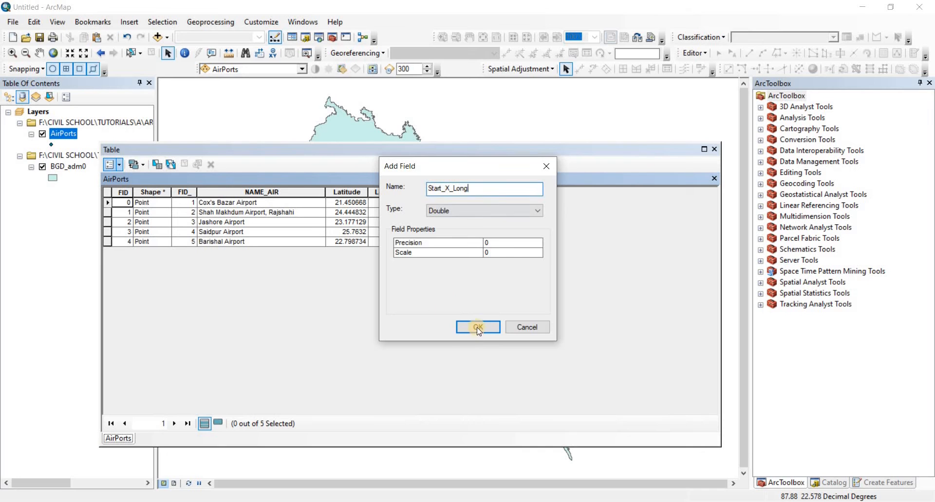
{"action": "left_click", "coordinate": [510, 299]}
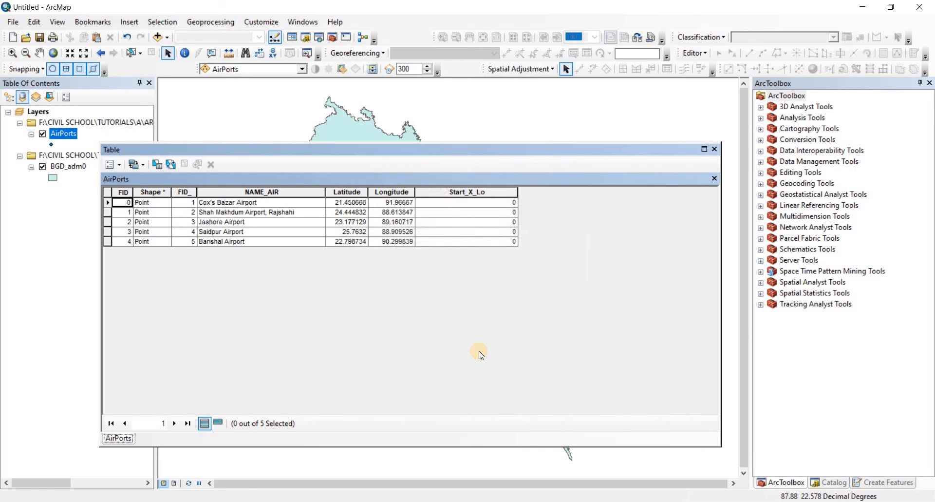
- Add a Double field named Start_Y_Lat to the AirPorts table and accept the shortened field name Start_Y_La
{"action": "left_click", "coordinate": [119, 164]}
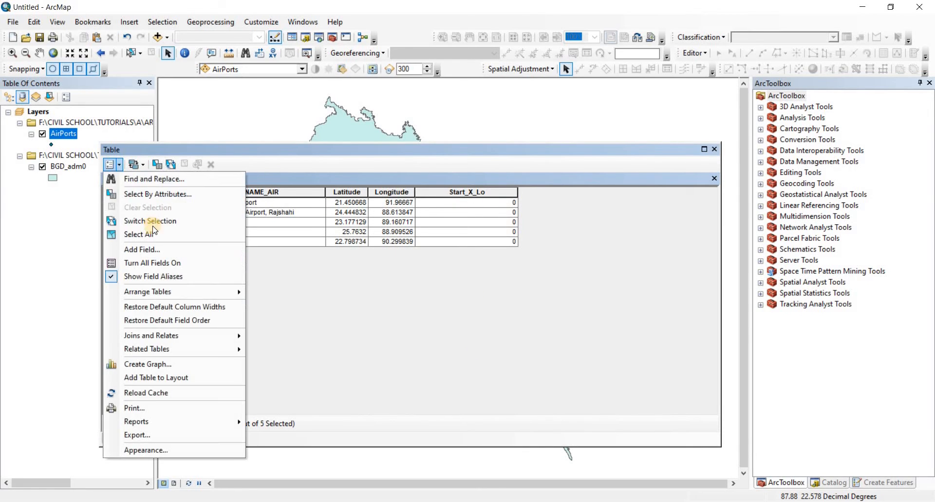
{"action": "left_click", "coordinate": [147, 248]}
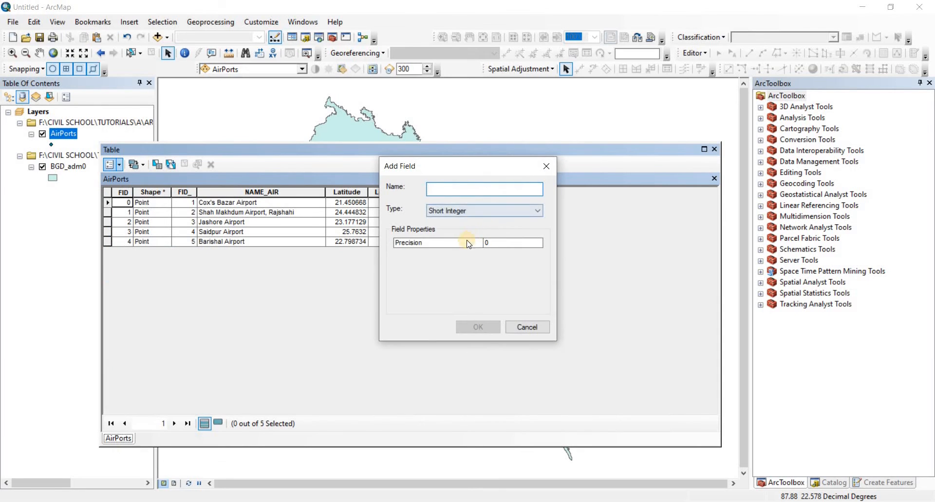
{"action": "left_click", "coordinate": [468, 210]}
{"action": "left_click", "coordinate": [443, 187]}
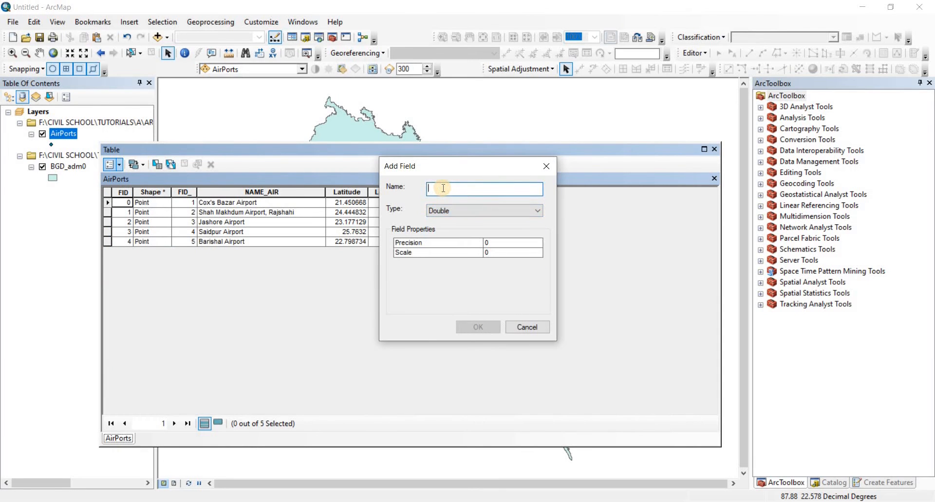
{"action": "type", "text": "Y"}
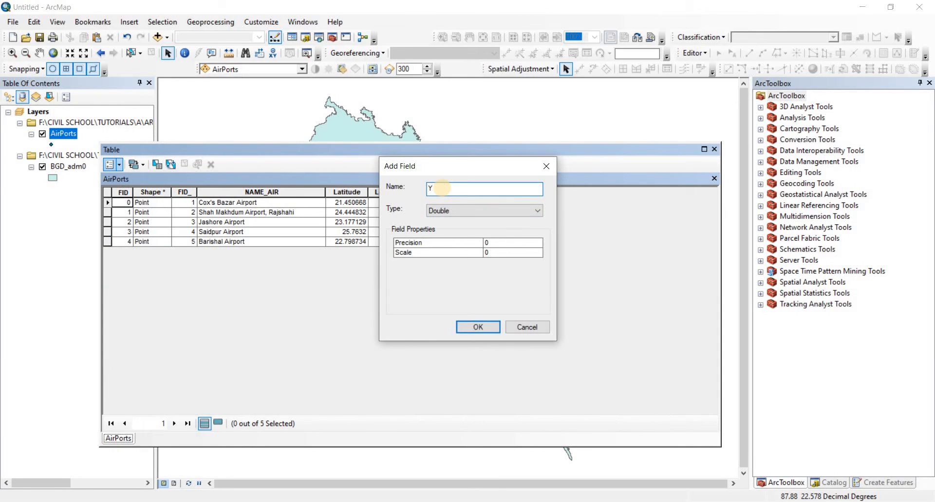
{"action": "key", "text": "BackSpace"}
{"action": "type", "text": "Start_Y_Lat"}
{"action": "left_click", "coordinate": [481, 327]}
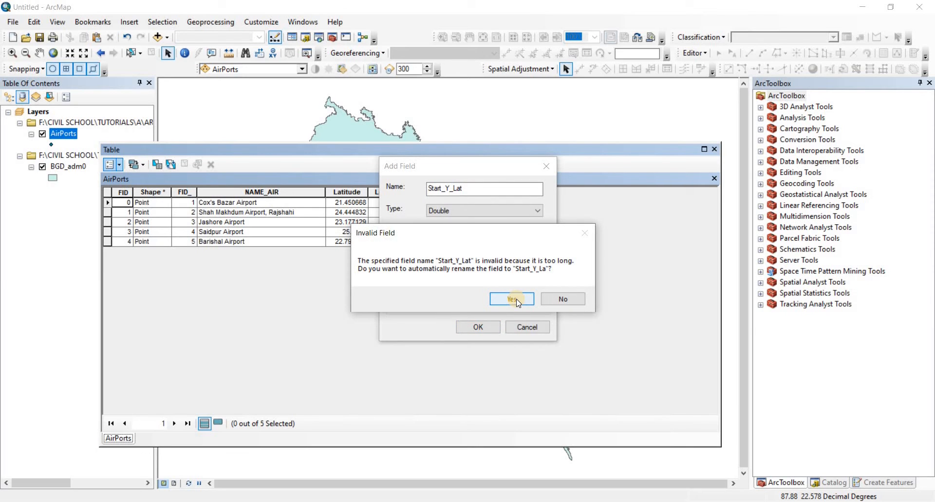
{"action": "left_click", "coordinate": [516, 299]}
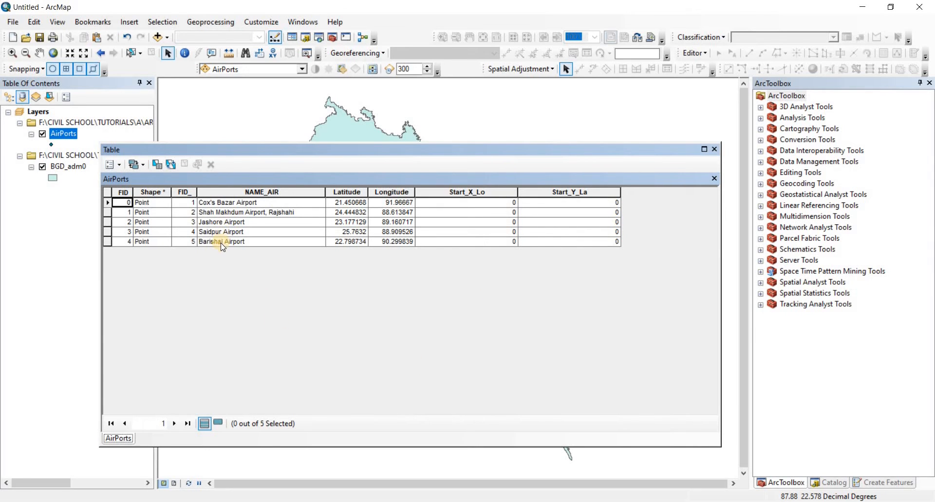
- Close the attribute table and select the Jashore Airport point on the map to identify it
{"action": "left_click", "coordinate": [272, 162]}
{"action": "left_click_drag", "start_coordinate": [274, 164], "coordinate": [279, 225]}
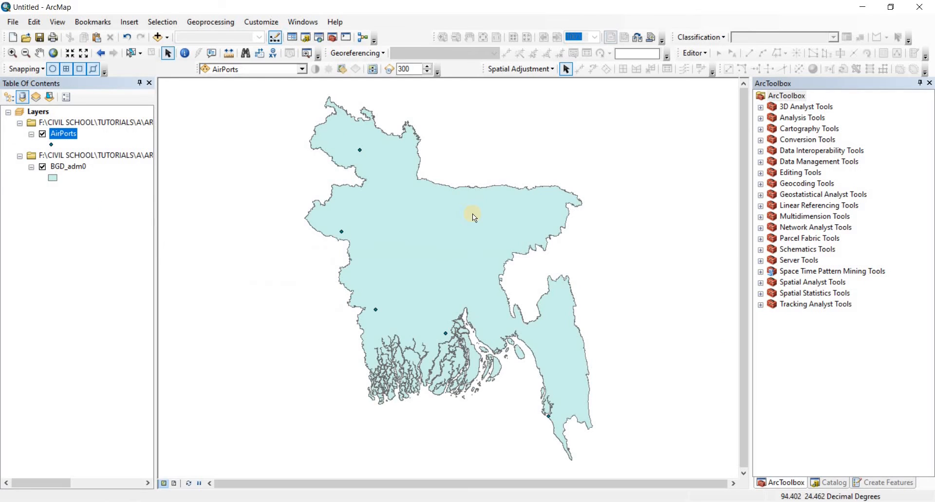
{"action": "left_click", "coordinate": [720, 210]}
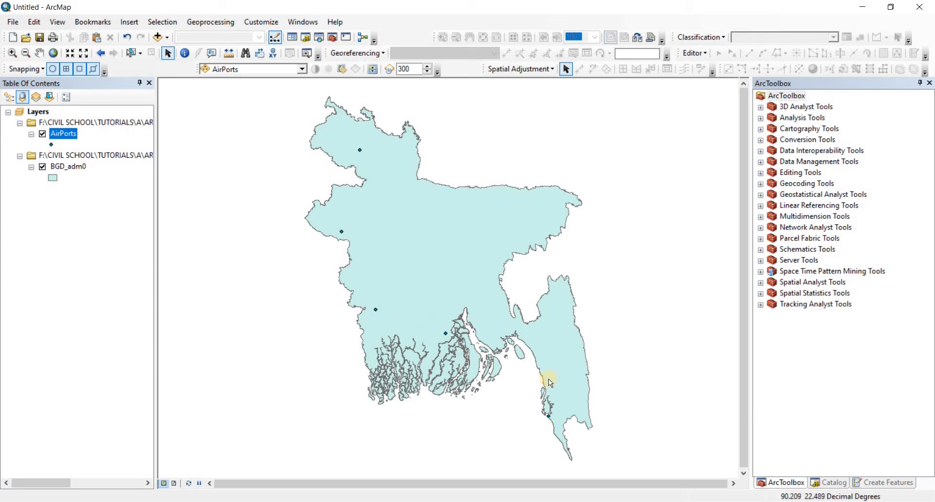
{"action": "left_click", "coordinate": [130, 53]}
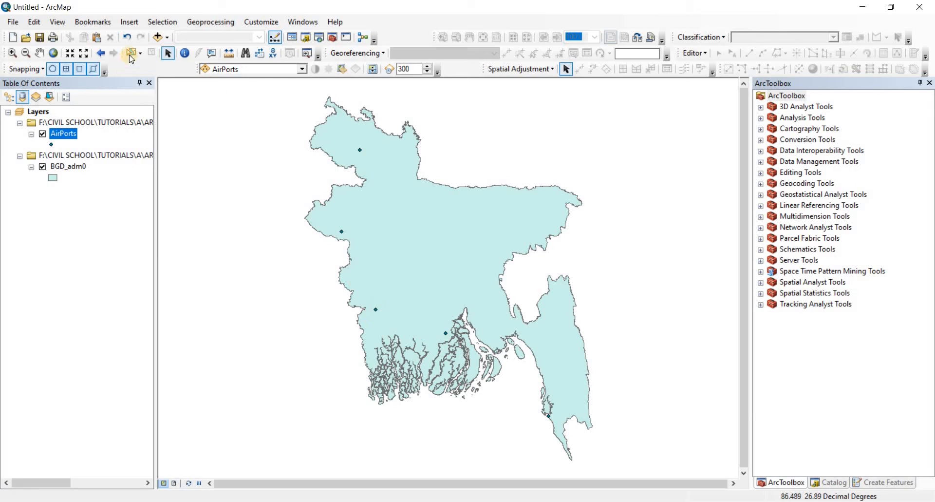
{"action": "left_click", "coordinate": [378, 321]}
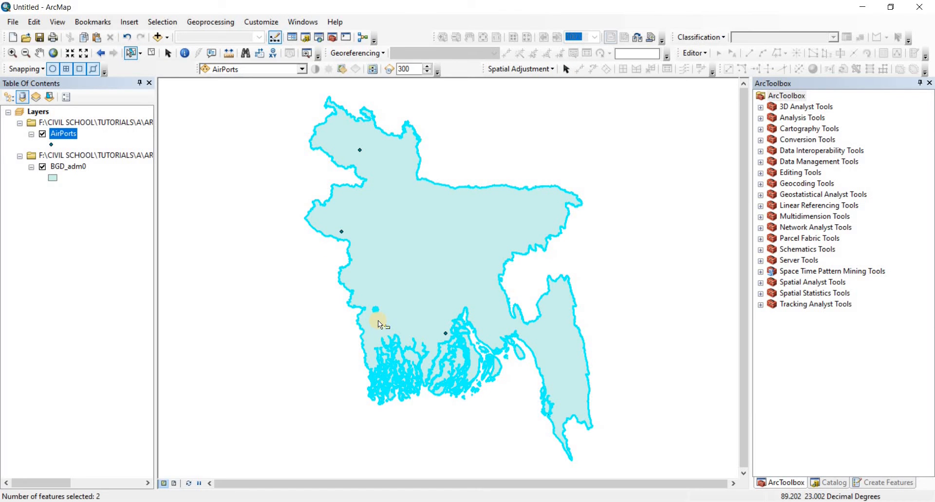
- Remove the BGD_adm0 layer from the map and reopen the attribute table of the AirPorts layer
{"action": "right_click", "coordinate": [76, 168]}
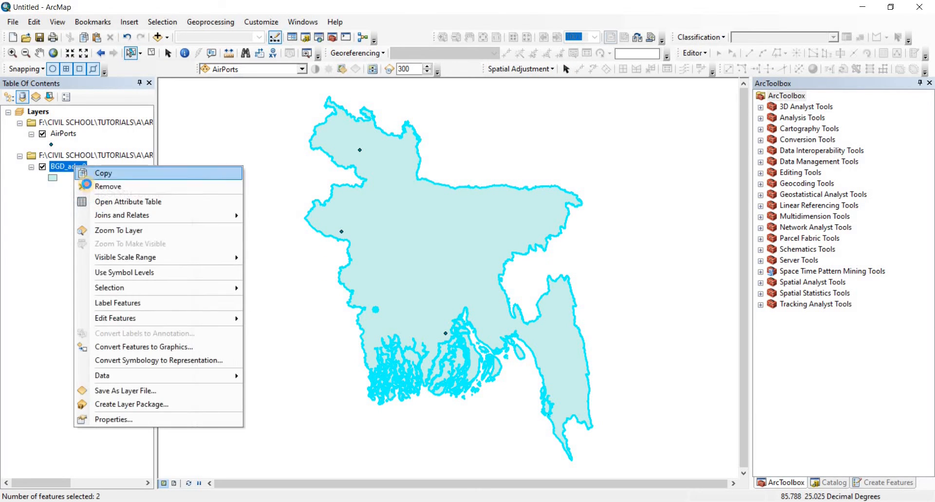
{"action": "left_click", "coordinate": [90, 190]}
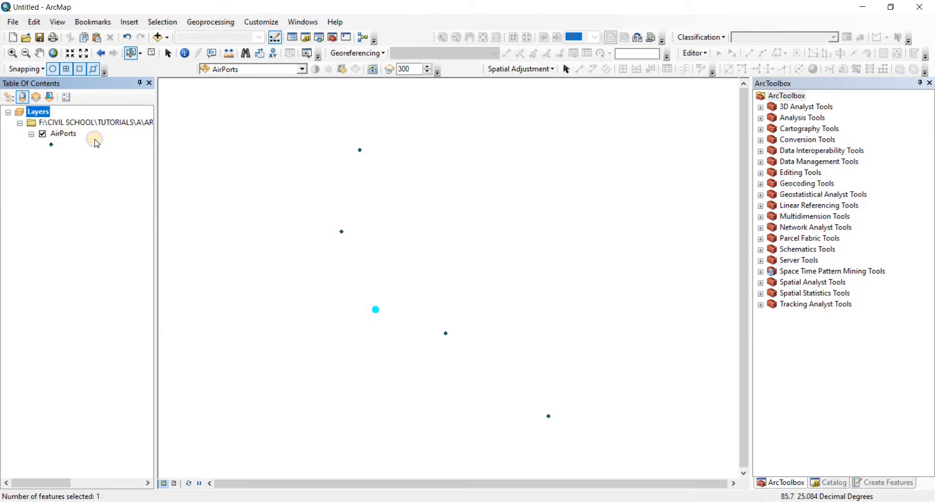
{"action": "right_click", "coordinate": [65, 135]}
{"action": "left_click", "coordinate": [117, 169]}
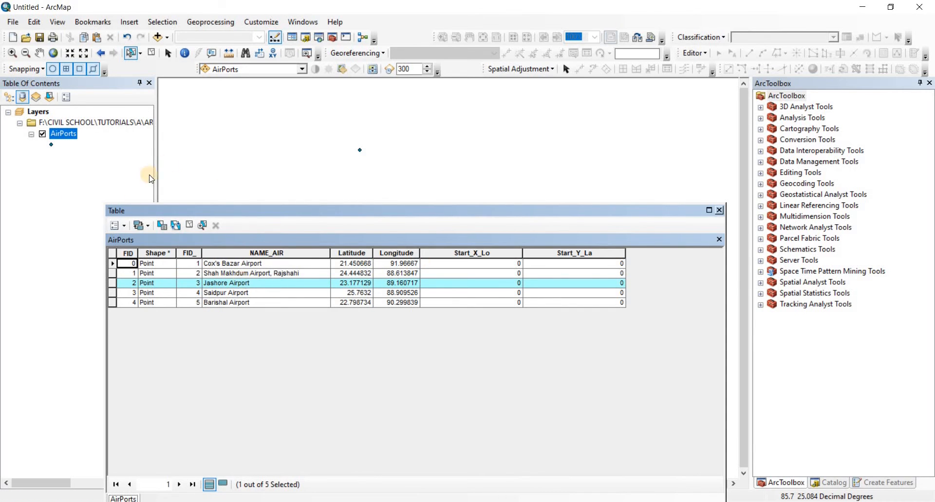
- Clear the selection in the AirPorts table and start an edit session
{"action": "left_click", "coordinate": [190, 226]}
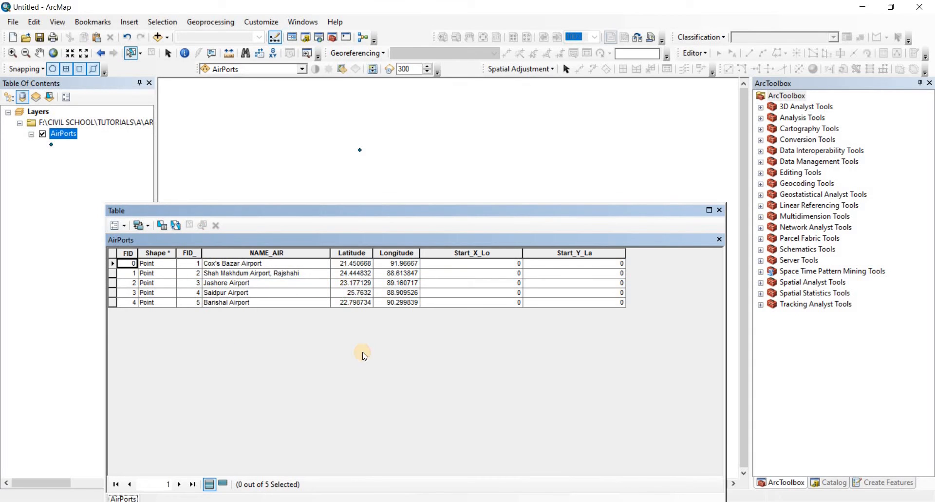
{"action": "left_click", "coordinate": [359, 283]}
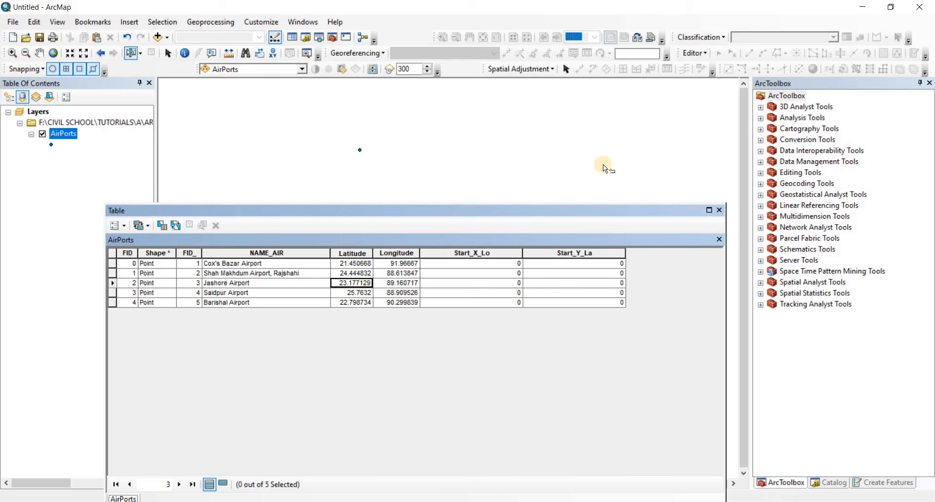
{"action": "left_click", "coordinate": [695, 53]}
{"action": "left_click", "coordinate": [704, 66]}
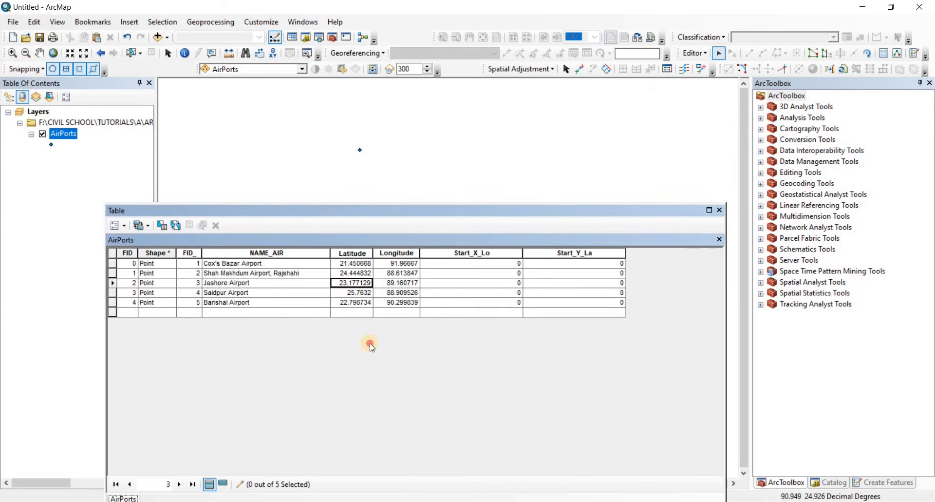
- Copy Jashore Airport's latitude, 23.177129, and fill the Start_Y_La field of all records with it using the Field Calculator
{"action": "left_click", "coordinate": [358, 282]}
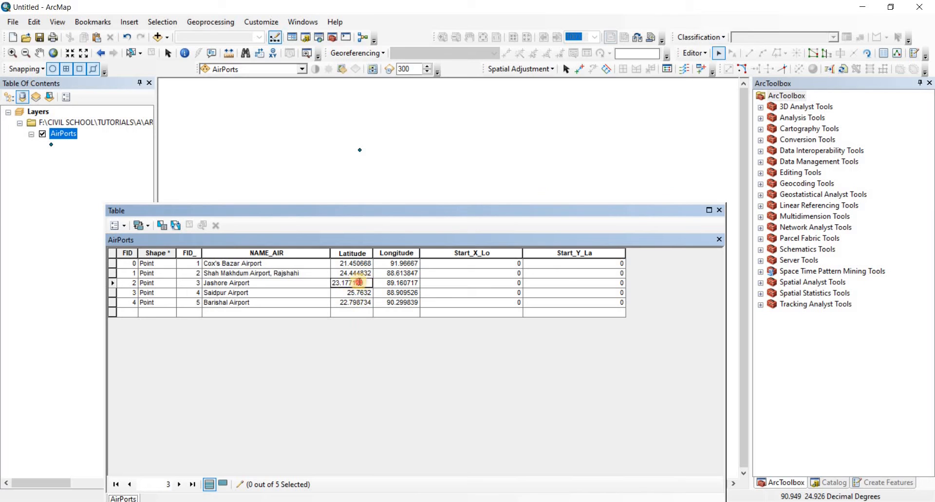
{"action": "double_click", "coordinate": [359, 282]}
{"action": "left_click", "coordinate": [571, 264]}
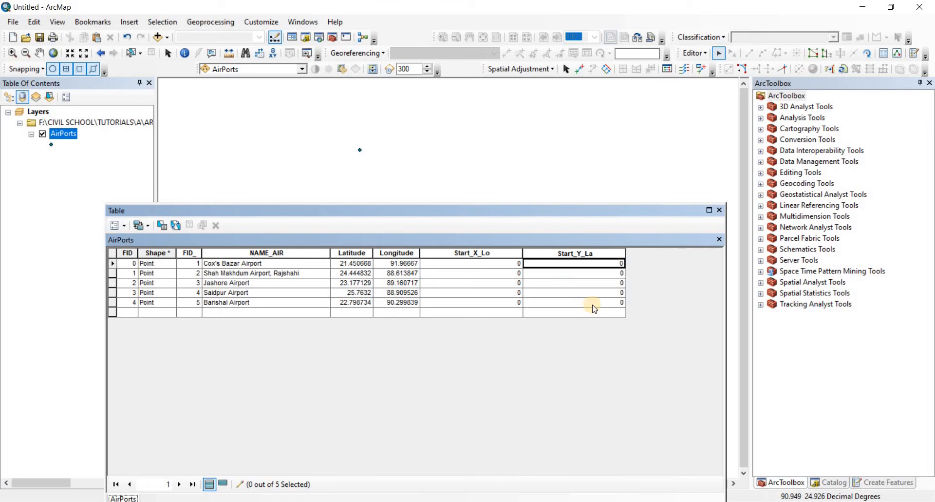
{"action": "left_click", "coordinate": [575, 254]}
{"action": "right_click", "coordinate": [576, 255]}
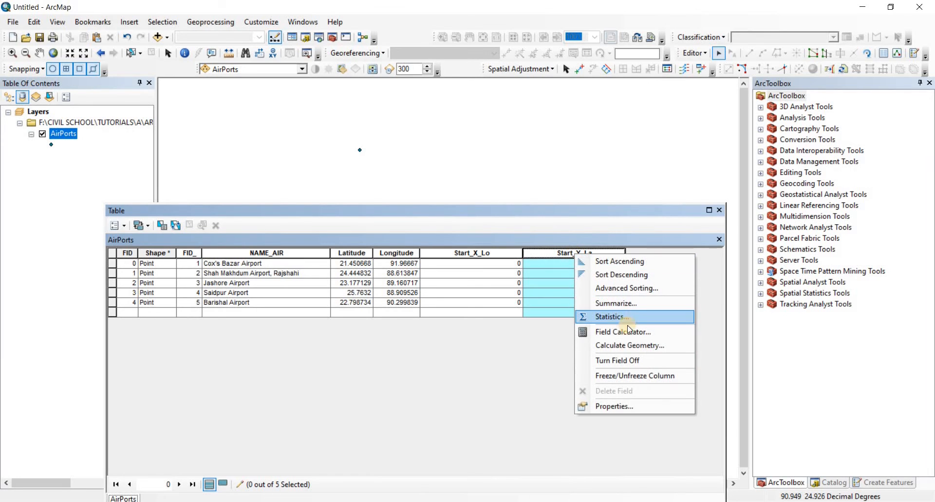
{"action": "left_click", "coordinate": [542, 360]}
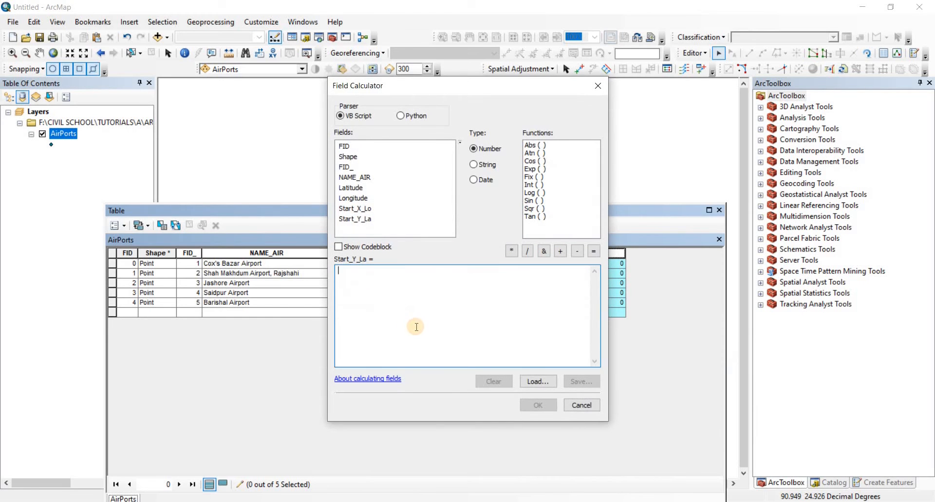
{"action": "left_click", "coordinate": [363, 286]}
{"action": "right_click", "coordinate": [363, 287]}
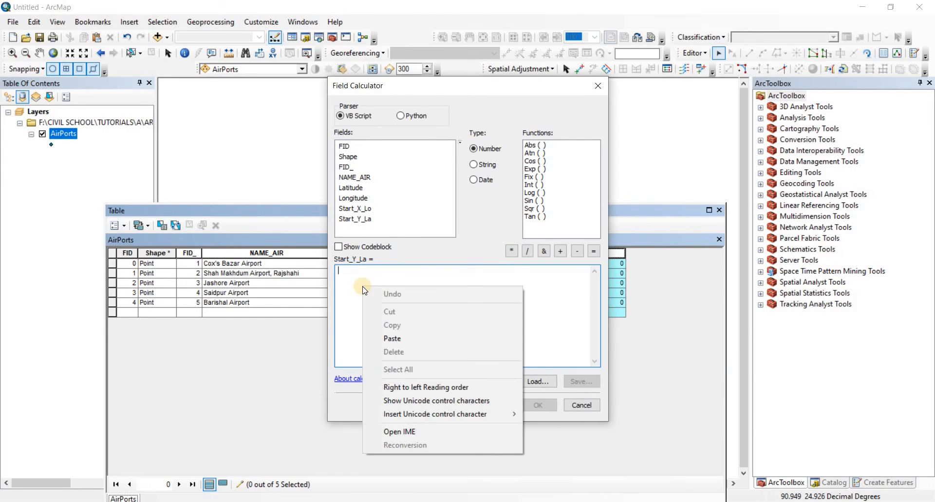
{"action": "left_click", "coordinate": [395, 338]}
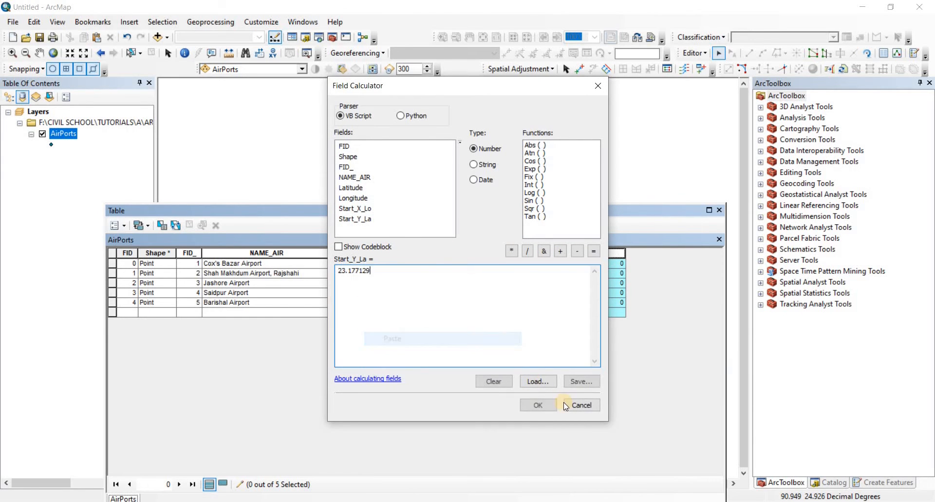
{"action": "left_click", "coordinate": [539, 408]}
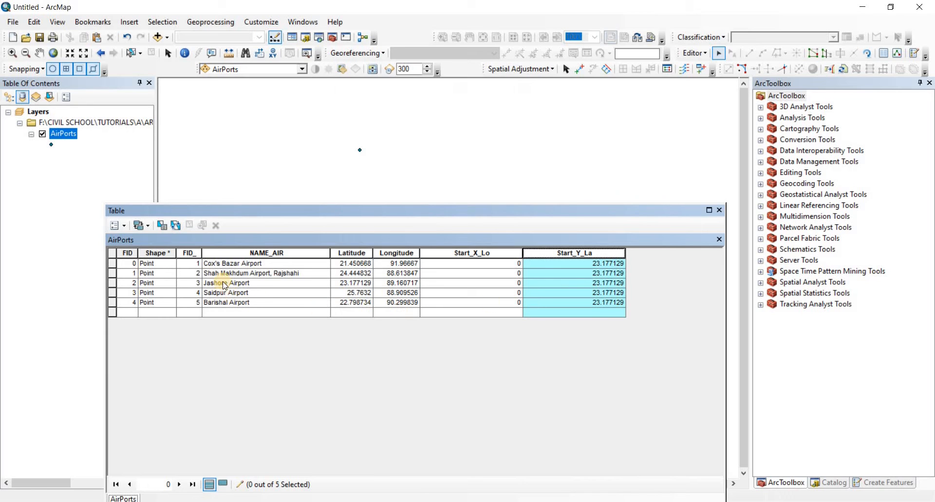
- Copy Jashore Airport's longitude, 89.160717, and fill the Start_X_Lo field of all records with it using the Field Calculator
{"action": "left_click", "coordinate": [404, 282]}
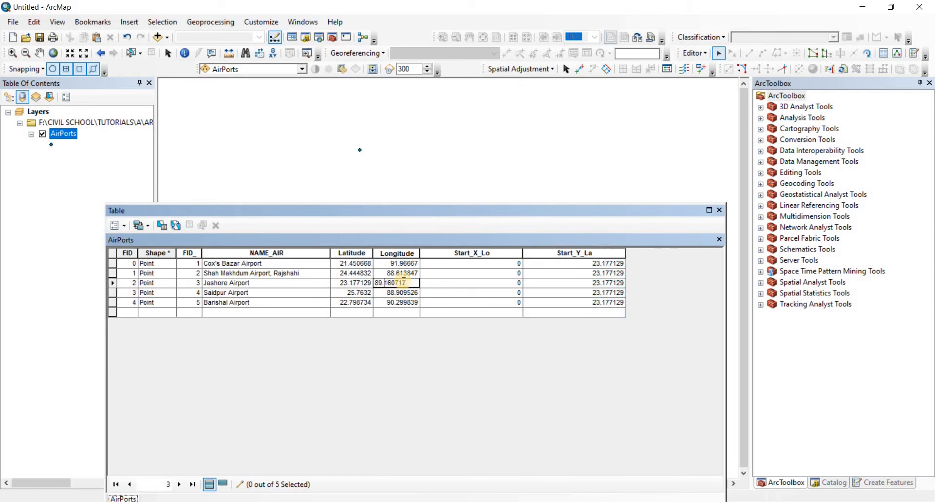
{"action": "left_click_drag", "start_coordinate": [409, 282], "coordinate": [366, 285]}
{"action": "left_click", "coordinate": [479, 253]}
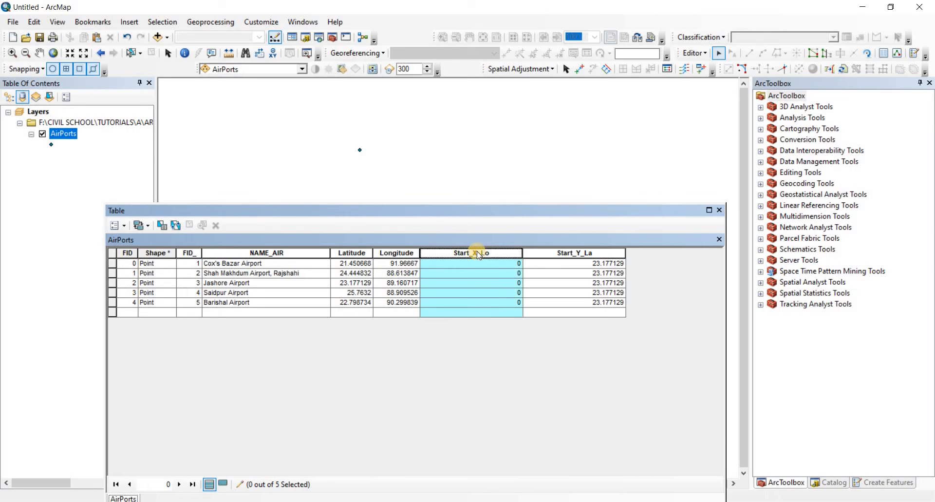
{"action": "right_click", "coordinate": [478, 250]}
{"action": "left_click", "coordinate": [509, 333]}
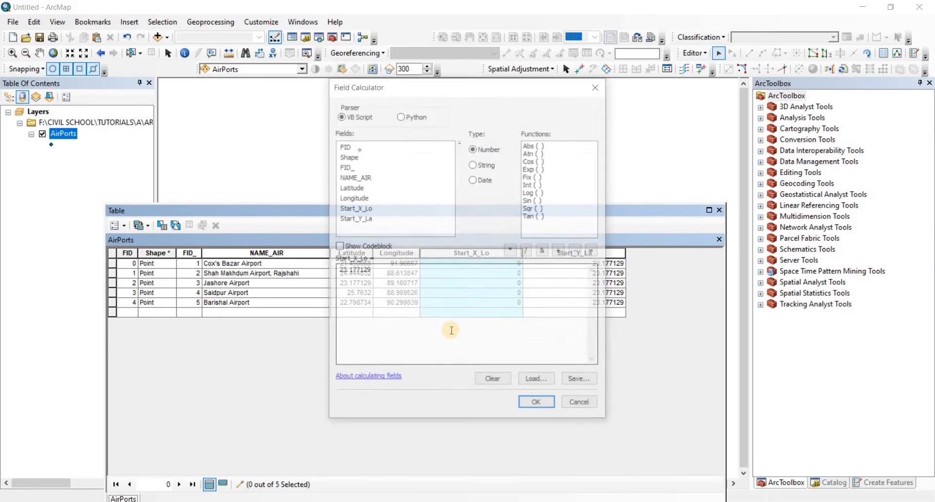
{"action": "left_click_drag", "start_coordinate": [376, 273], "coordinate": [329, 273]}
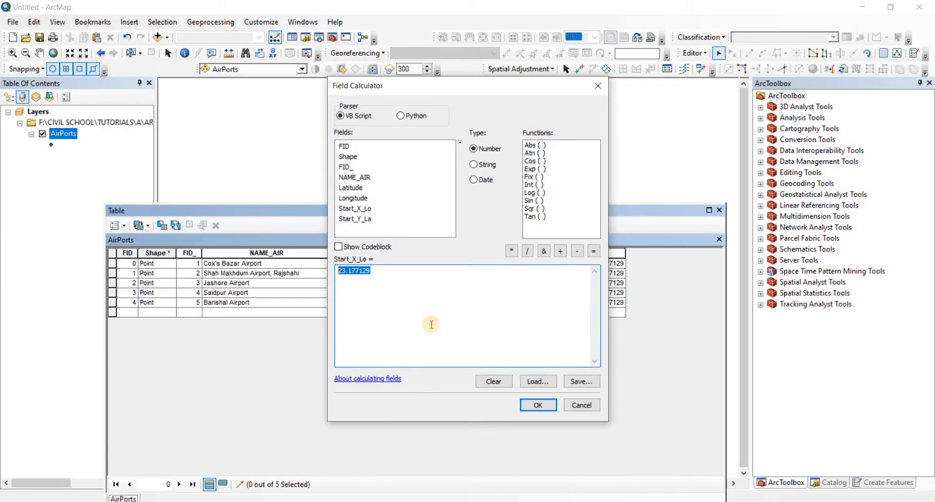
{"action": "type", "text": "88.160717"}
{"action": "left_click", "coordinate": [537, 405]}
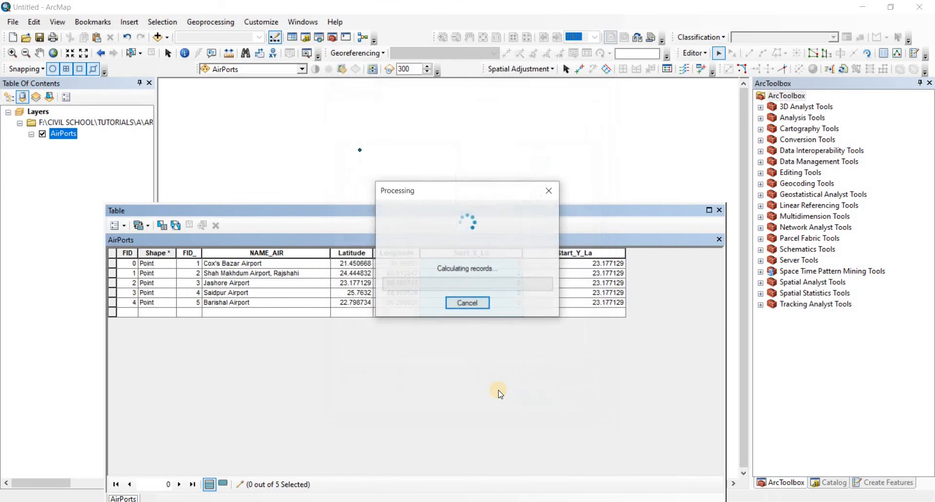
- Save the AirPorts edits and end the edit session, closing the attribute table
{"action": "left_click", "coordinate": [696, 53]}
{"action": "left_click", "coordinate": [702, 57]}
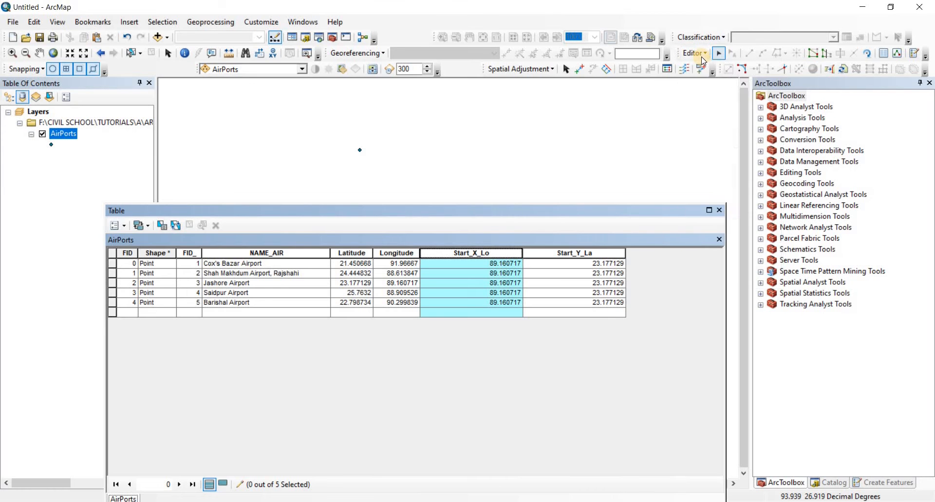
{"action": "left_click", "coordinate": [696, 54]}
{"action": "left_click", "coordinate": [707, 93]}
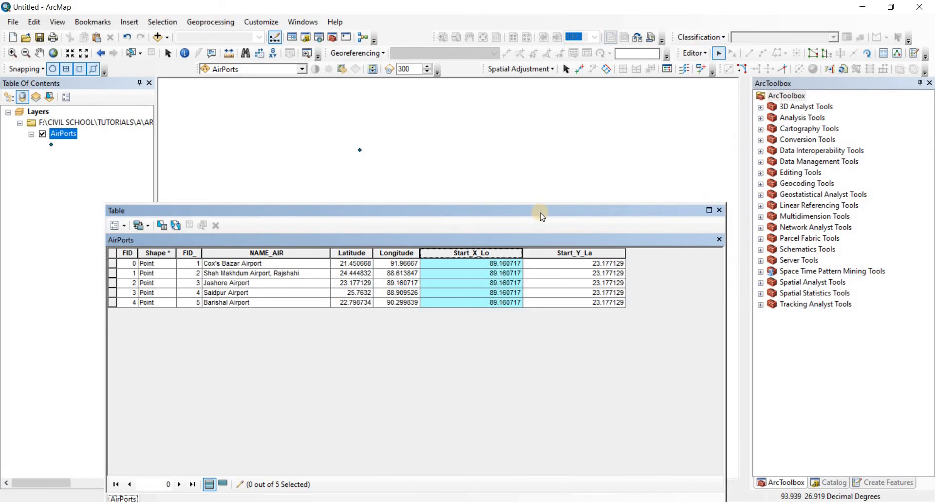
{"action": "left_click", "coordinate": [720, 210]}
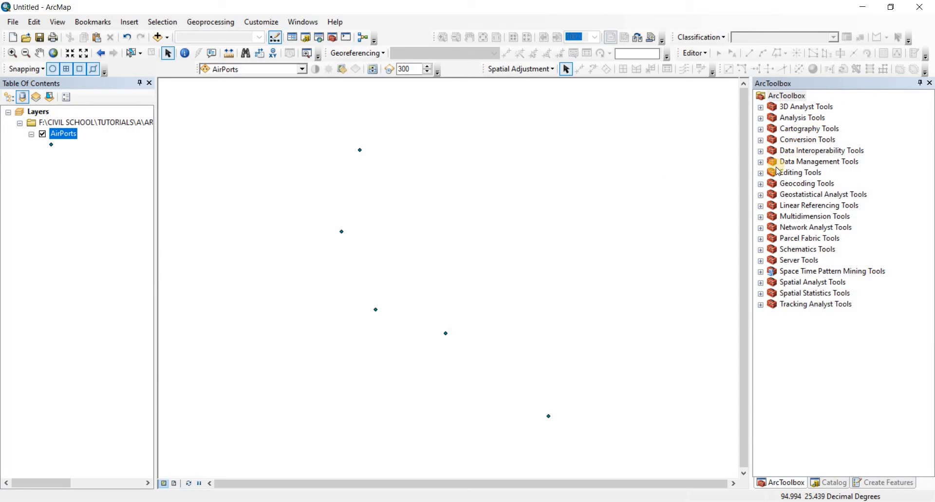
- Start the XY To Line tool from the Features toolset of Data Management Tools with AirPorts as the input table
{"action": "left_click", "coordinate": [762, 162]}
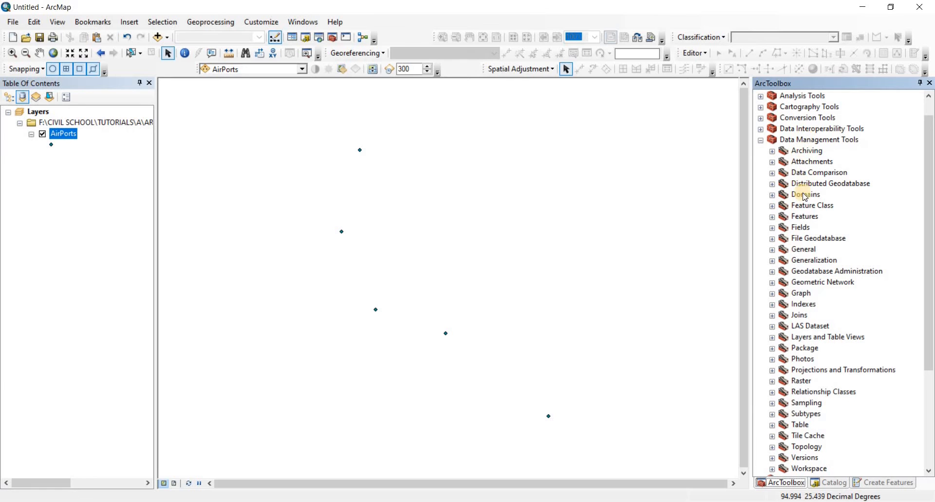
{"action": "left_click", "coordinate": [773, 216]}
{"action": "scroll", "coordinate": [931, 268], "scroll_direction": "down", "scroll_amount": 3}
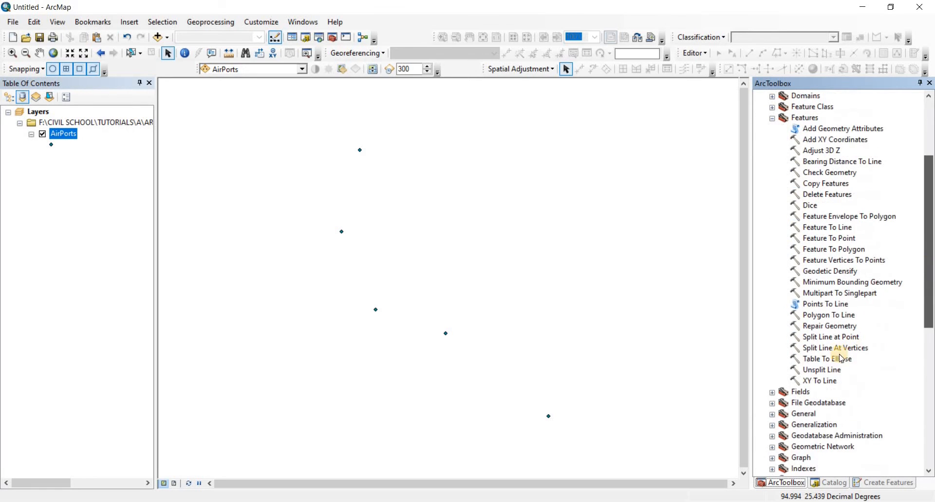
{"action": "double_click", "coordinate": [824, 381]}
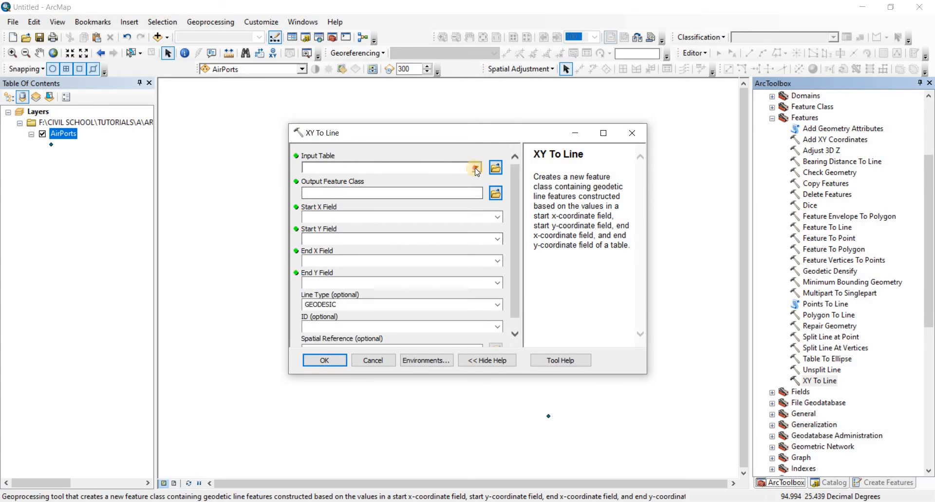
{"action": "left_click", "coordinate": [476, 167]}
{"action": "left_click", "coordinate": [365, 218]}
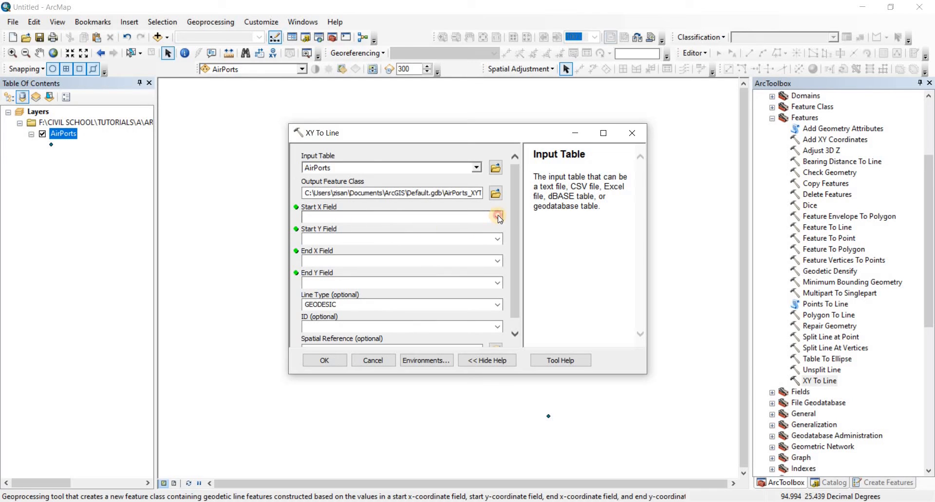
- Assign Start_X_Lo and Start_Y_La as the start X and Y fields, and Longitude and Latitude as the end X and Y fields
{"action": "left_click", "coordinate": [497, 216]}
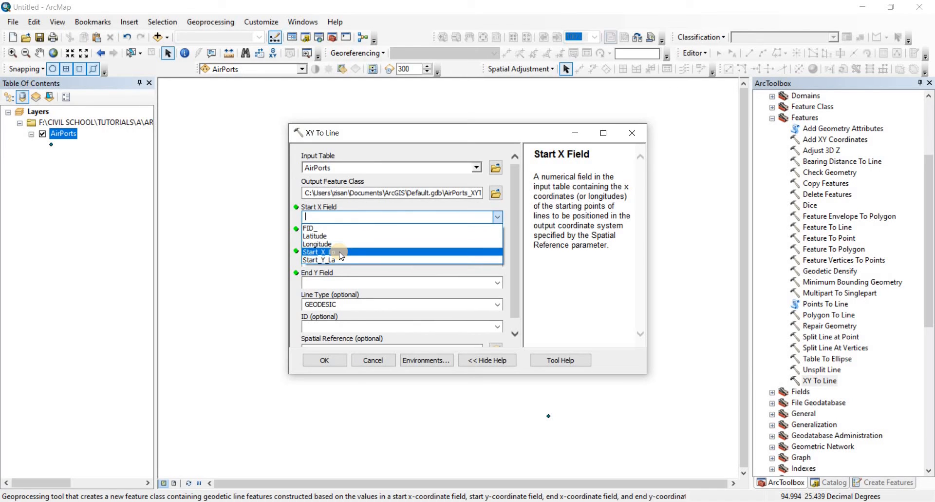
{"action": "left_click", "coordinate": [340, 251]}
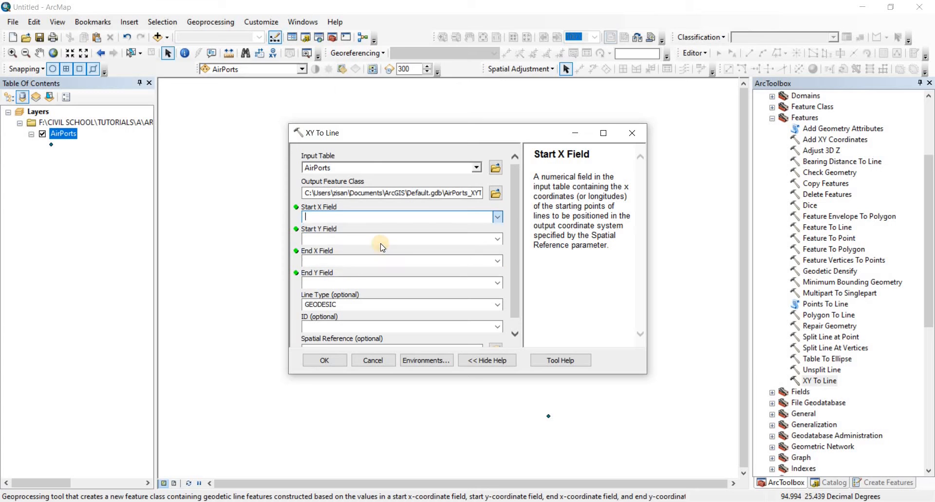
{"action": "left_click", "coordinate": [495, 240]}
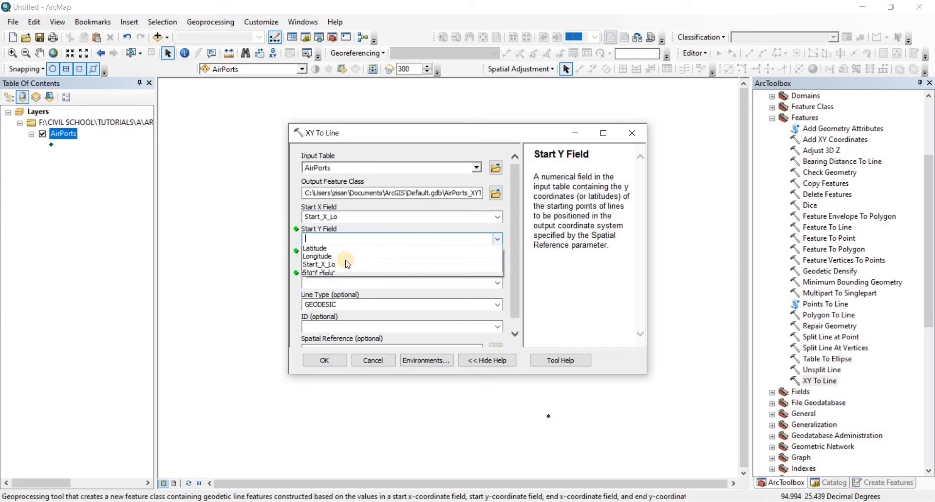
{"action": "left_click", "coordinate": [349, 283]}
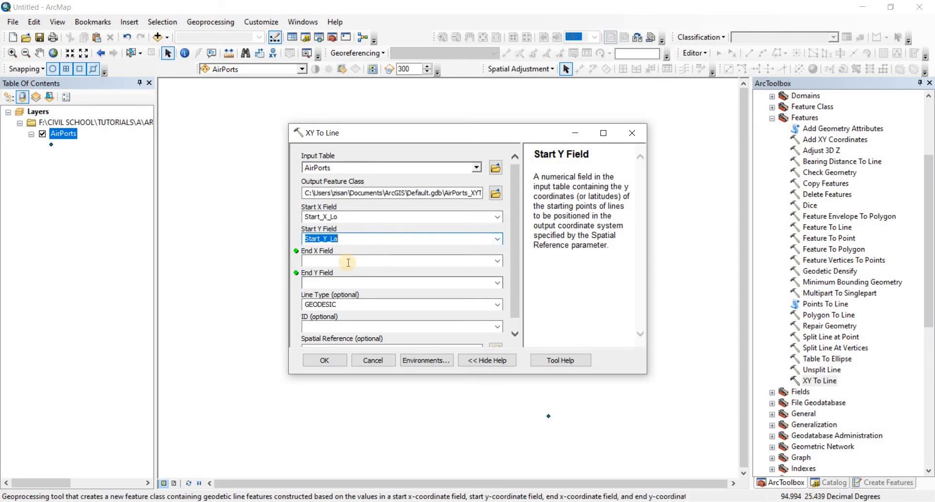
{"action": "left_click", "coordinate": [495, 260]}
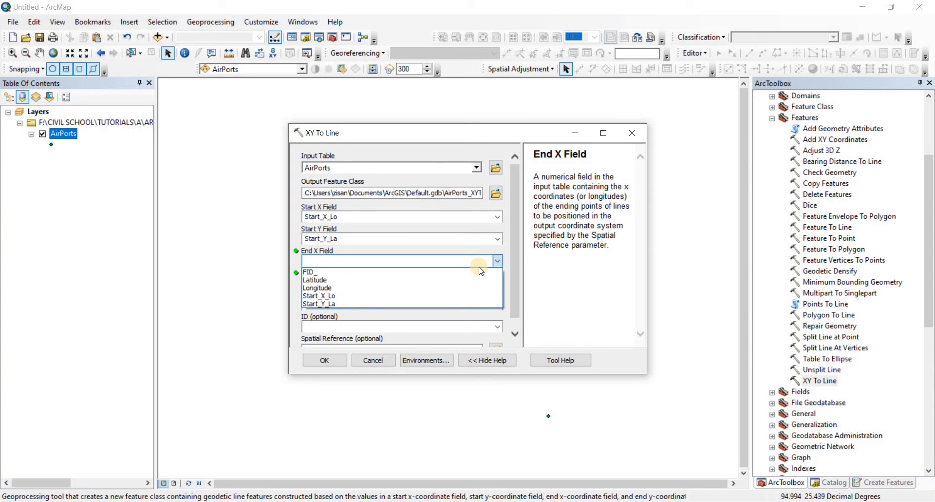
{"action": "left_click", "coordinate": [335, 289]}
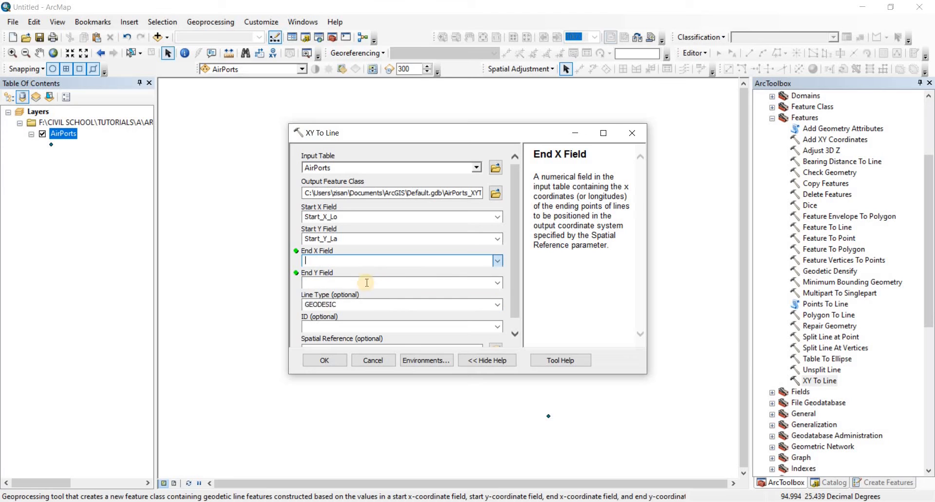
{"action": "left_click", "coordinate": [497, 283]}
{"action": "left_click", "coordinate": [339, 302]}
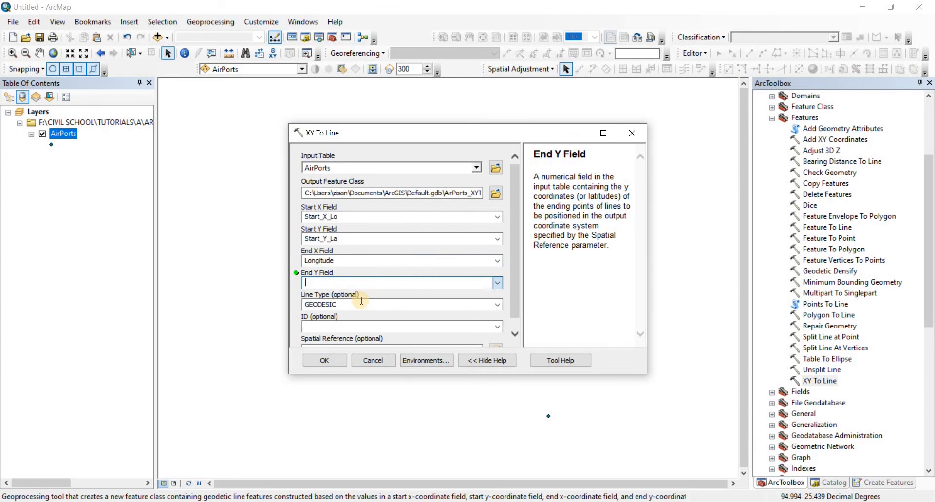
- Set the line type to GREAT_CIRCLE and run XY To Line with the GCS_WGS_1984 spatial reference
{"action": "left_click", "coordinate": [499, 304]}
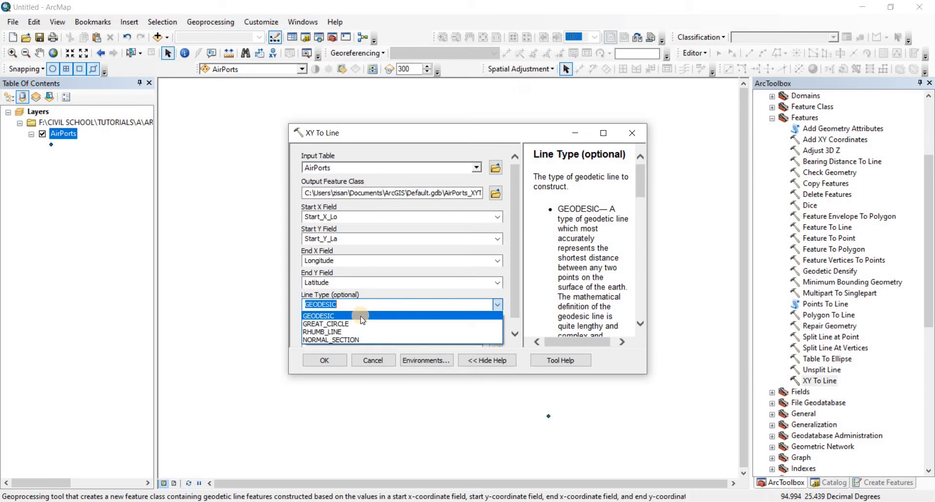
{"action": "left_click", "coordinate": [363, 324]}
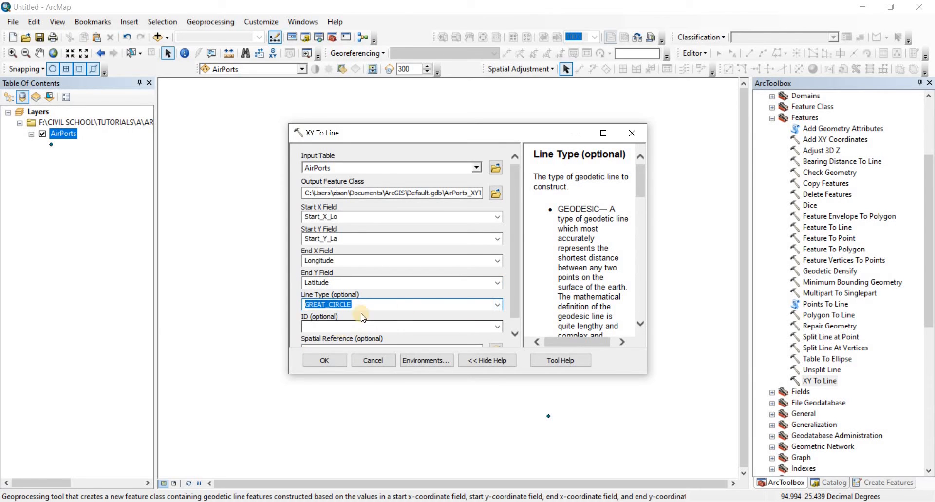
{"action": "left_click_drag", "start_coordinate": [513, 218], "coordinate": [510, 265]}
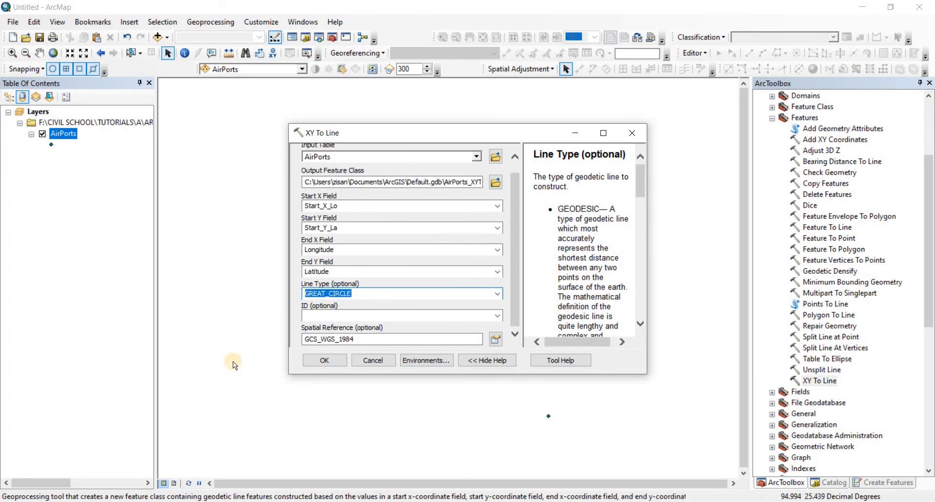
{"action": "left_click", "coordinate": [328, 360]}
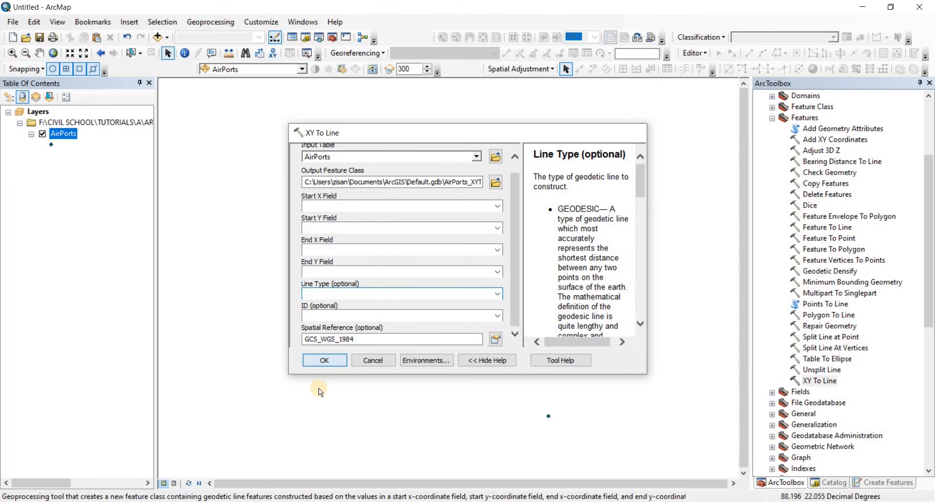
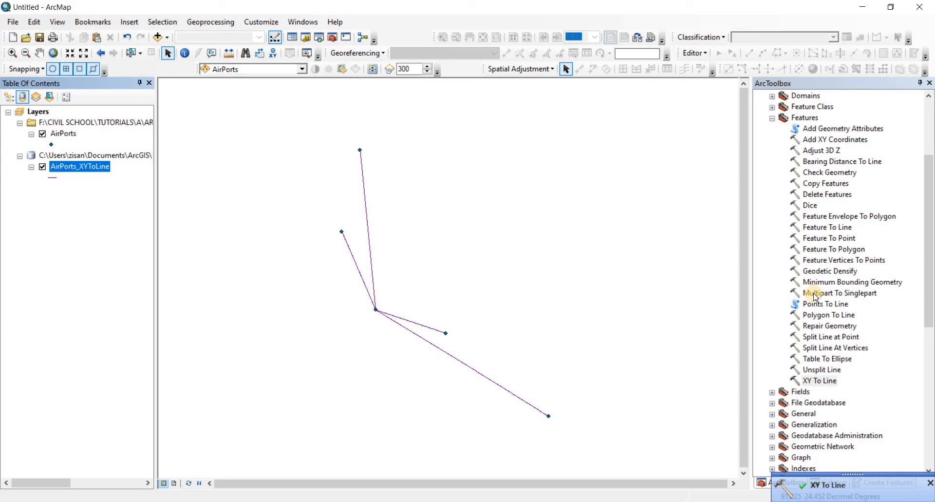
- Collapse the Features toolset and the Data Management Tools toolbox in ArcToolbox
{"action": "left_click", "coordinate": [772, 118]}
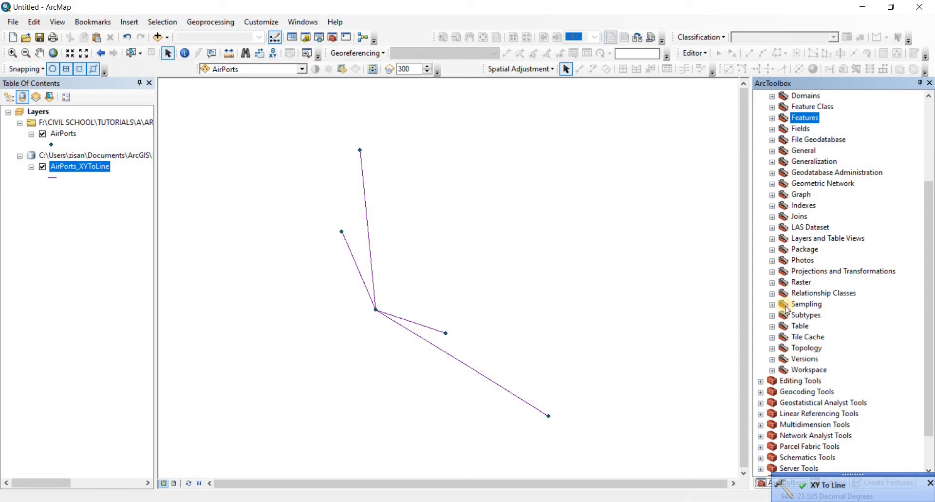
{"action": "left_click", "coordinate": [924, 200]}
{"action": "scroll", "coordinate": [924, 199], "scroll_direction": "up", "scroll_amount": 5}
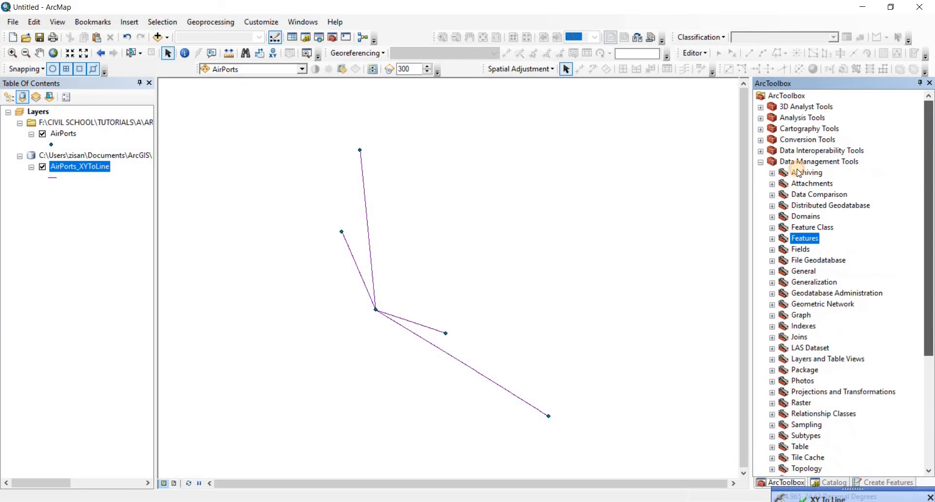
{"action": "left_click", "coordinate": [760, 161]}
- Add BGD_adm0.shp from the BGD_adm folder in the Catalog to the map
{"action": "left_click", "coordinate": [830, 482]}
{"action": "left_click", "coordinate": [784, 198]}
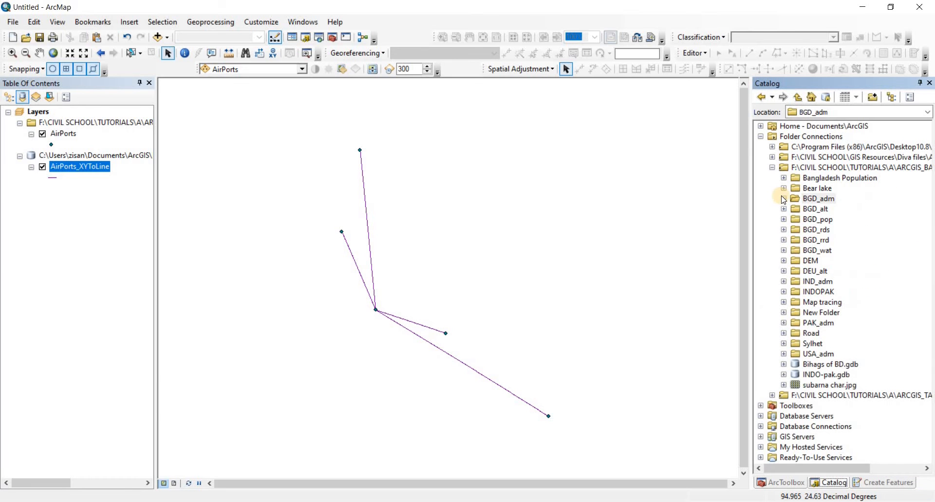
{"action": "left_click_drag", "start_coordinate": [829, 209], "coordinate": [731, 210]}
{"action": "left_click_drag", "start_coordinate": [656, 302], "coordinate": [656, 302]}
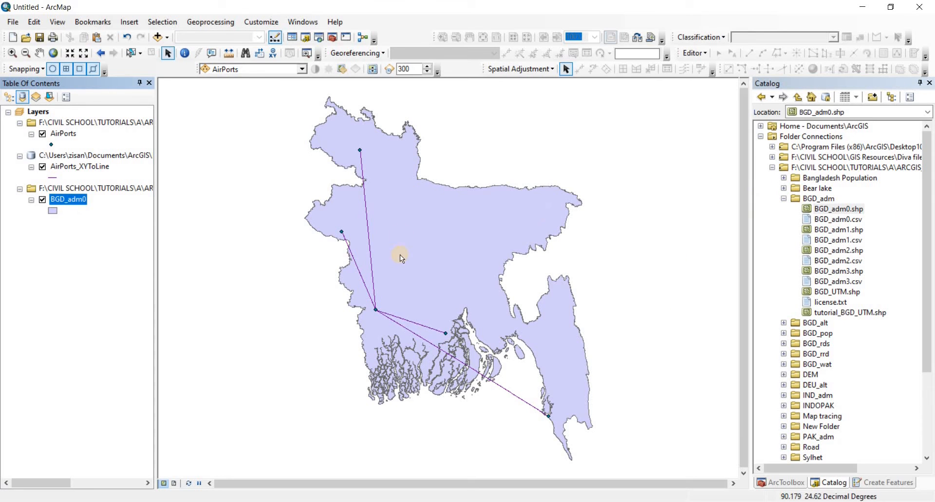
- Change the line symbol of the AirPorts_XYToLine layer to Highway Ramp
{"action": "left_click", "coordinate": [72, 167]}
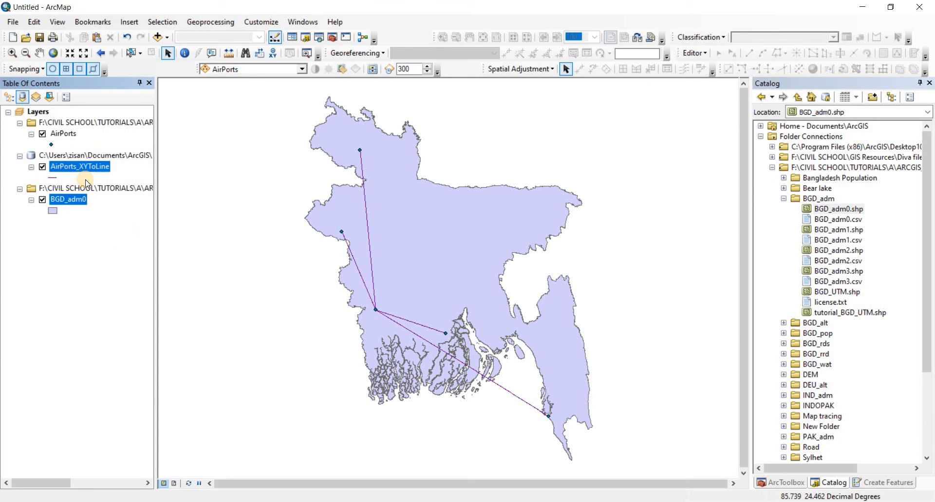
{"action": "left_click", "coordinate": [55, 177]}
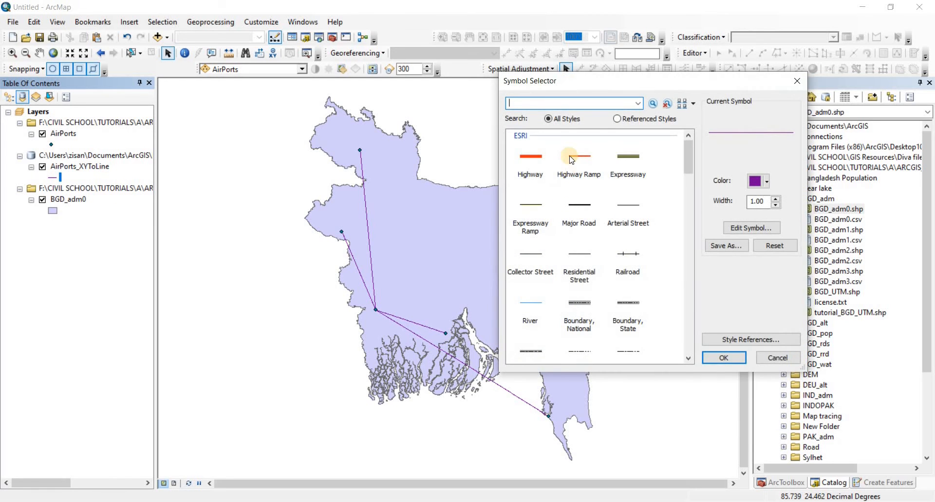
{"action": "left_click", "coordinate": [581, 162]}
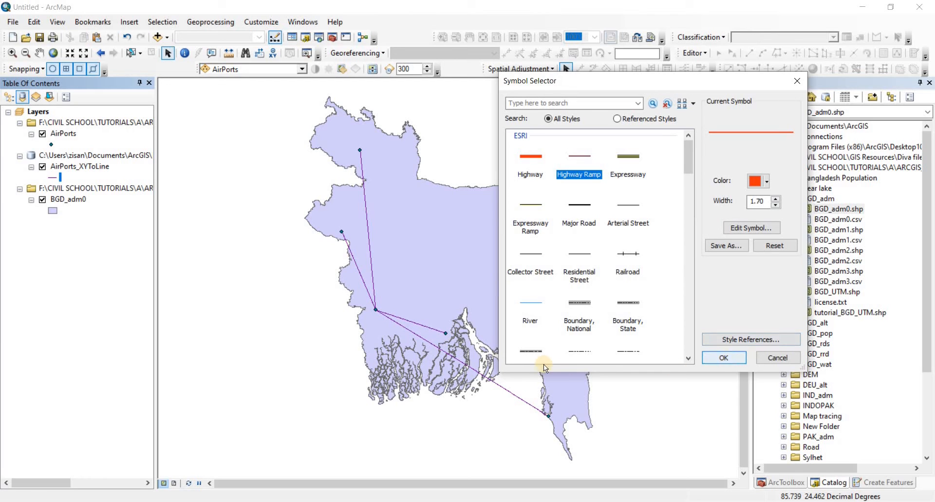
{"action": "key", "text": "Return"}
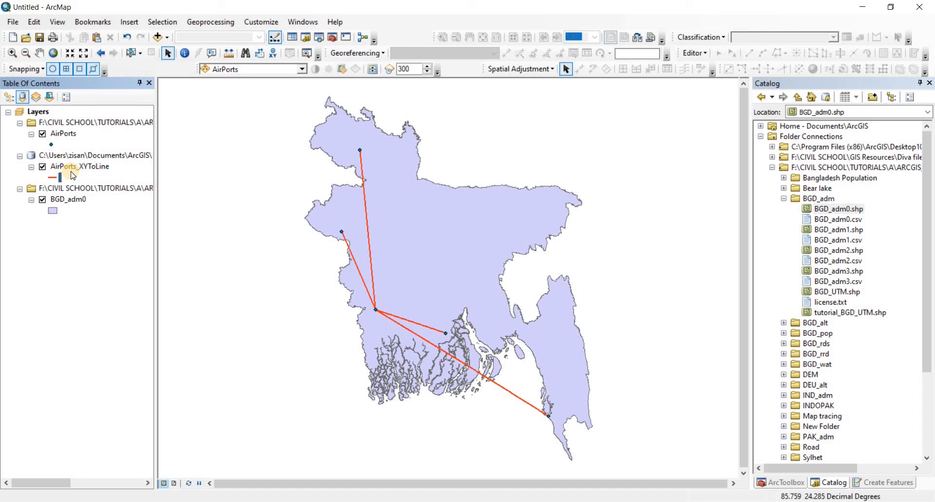
- Change the point symbol of the AirPorts layer to the blue Airport marker and switch to layout view
{"action": "left_click", "coordinate": [51, 145]}
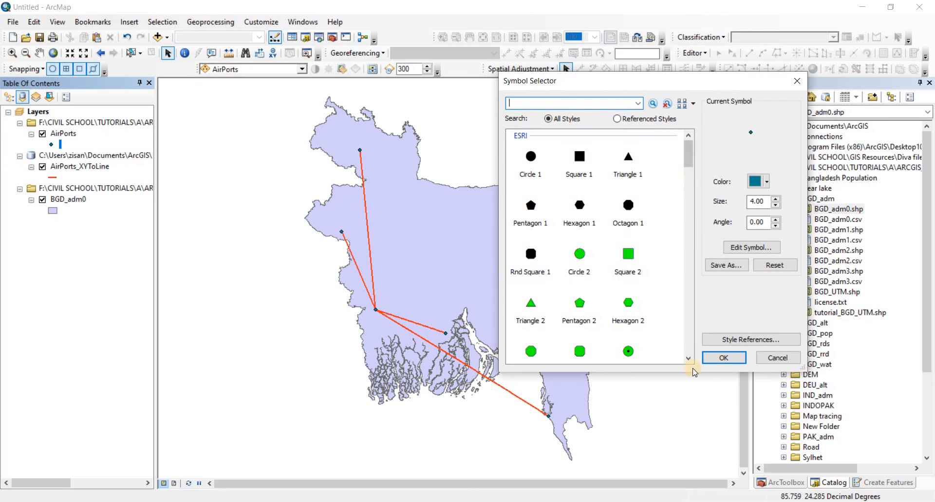
{"action": "left_click_drag", "start_coordinate": [691, 360], "coordinate": [690, 358]}
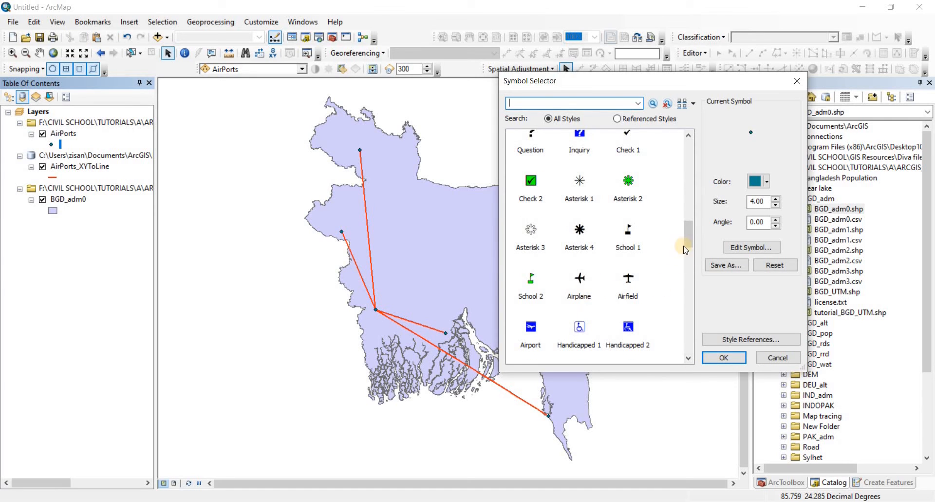
{"action": "left_click", "coordinate": [531, 327]}
{"action": "key", "text": "Return"}
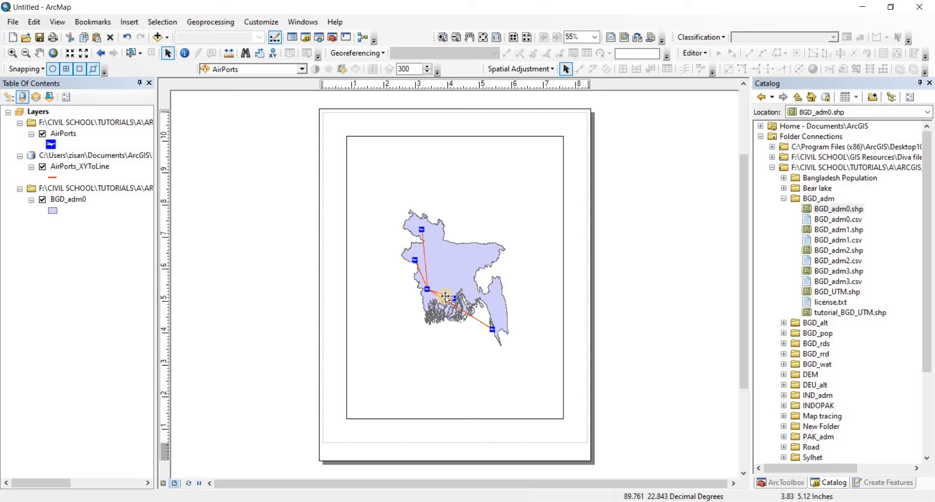
- Set up the page for the Adobe PDF printer with A4 paper in landscape orientation
{"action": "left_click", "coordinate": [10, 22]}
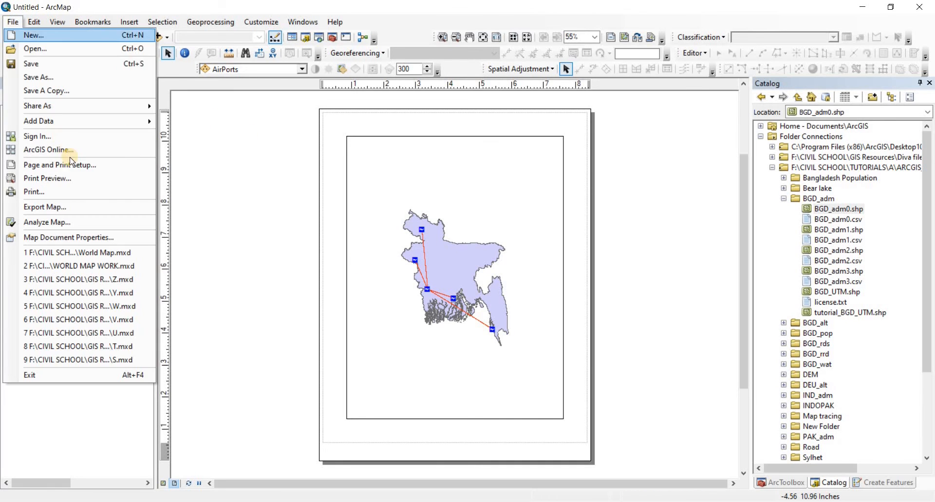
{"action": "left_click", "coordinate": [312, 216]}
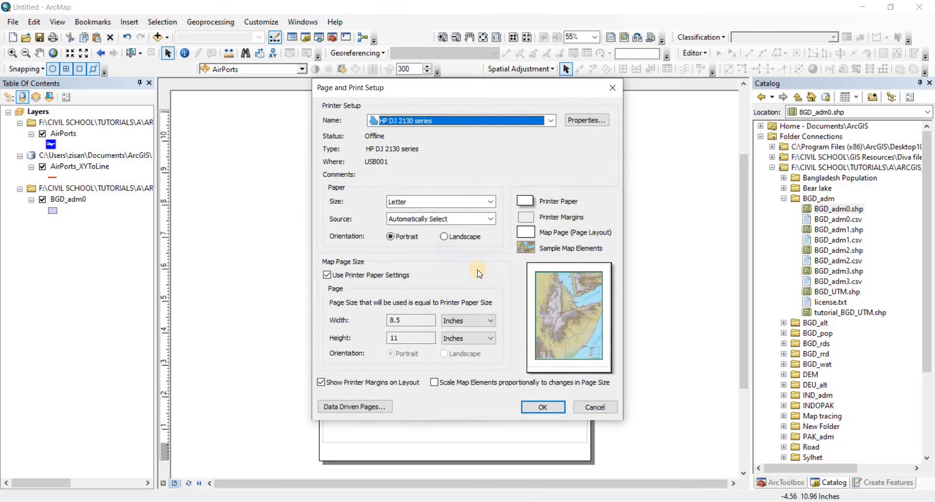
{"action": "left_click", "coordinate": [445, 237]}
{"action": "left_click", "coordinate": [457, 201]}
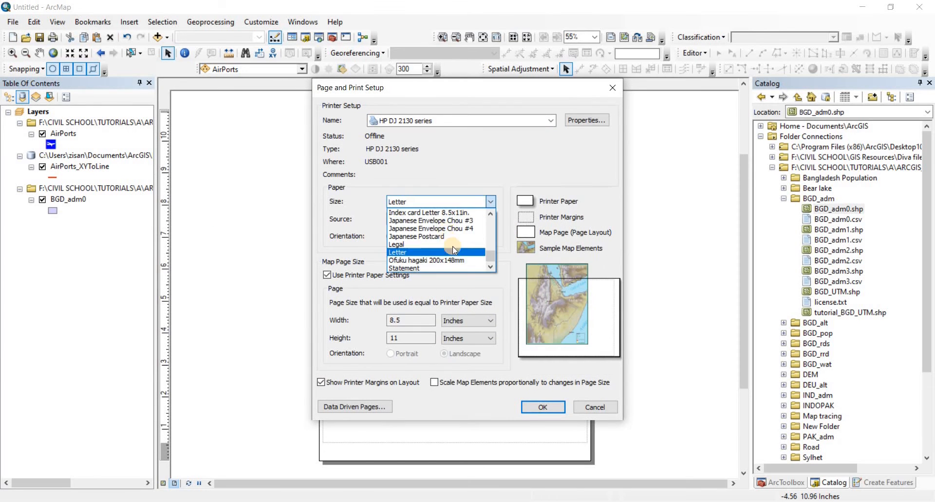
{"action": "scroll", "coordinate": [454, 249], "scroll_direction": "up", "scroll_amount": 10}
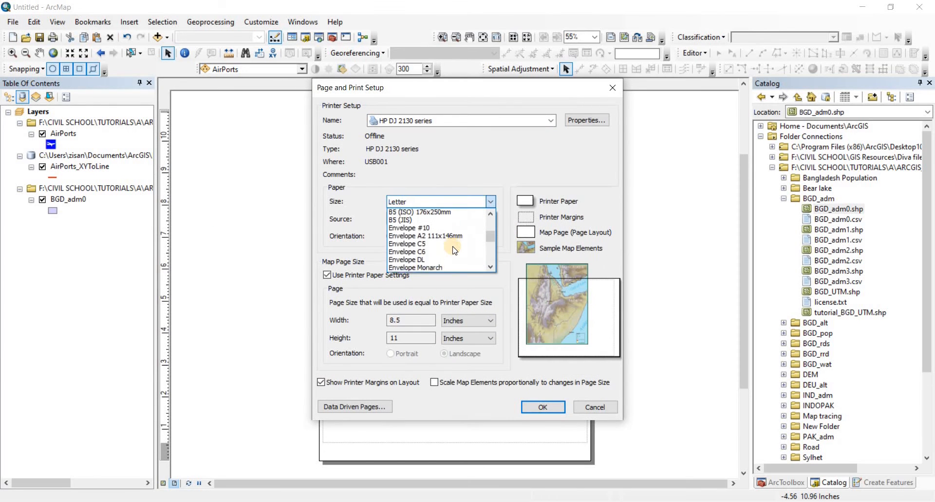
{"action": "left_click", "coordinate": [537, 119]}
{"action": "left_click", "coordinate": [438, 129]}
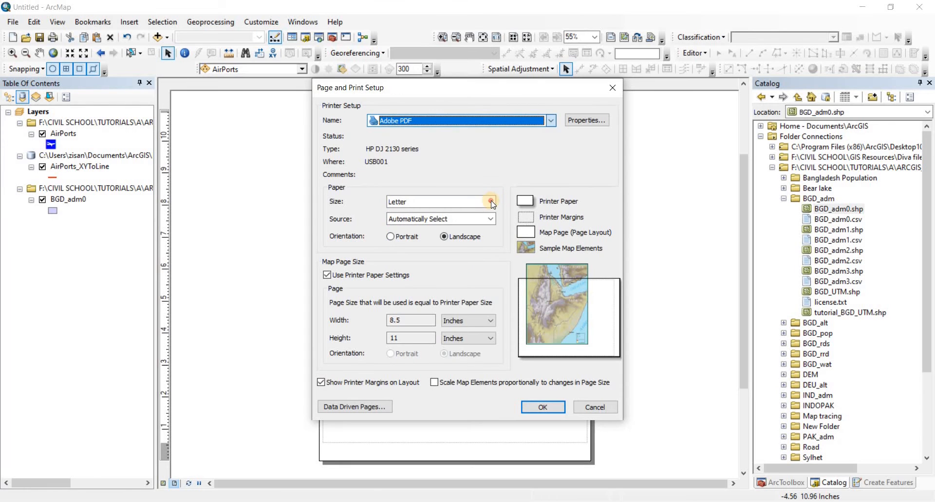
{"action": "left_click", "coordinate": [441, 202]}
{"action": "scroll", "coordinate": [437, 232], "scroll_direction": "up", "scroll_amount": 5}
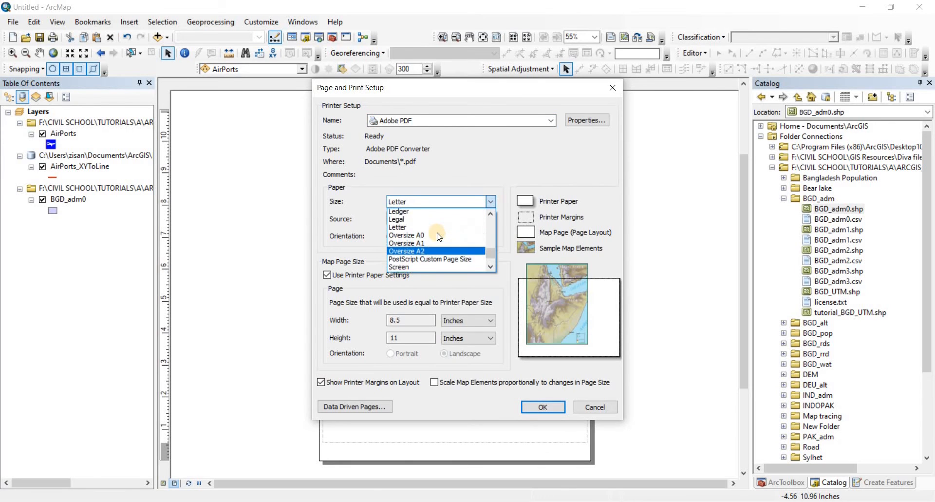
{"action": "left_click", "coordinate": [396, 259]}
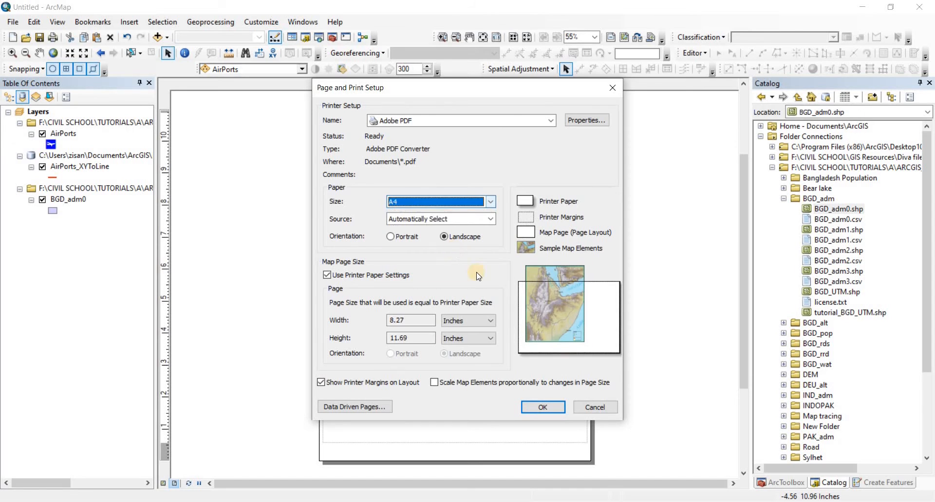
{"action": "left_click", "coordinate": [553, 406]}
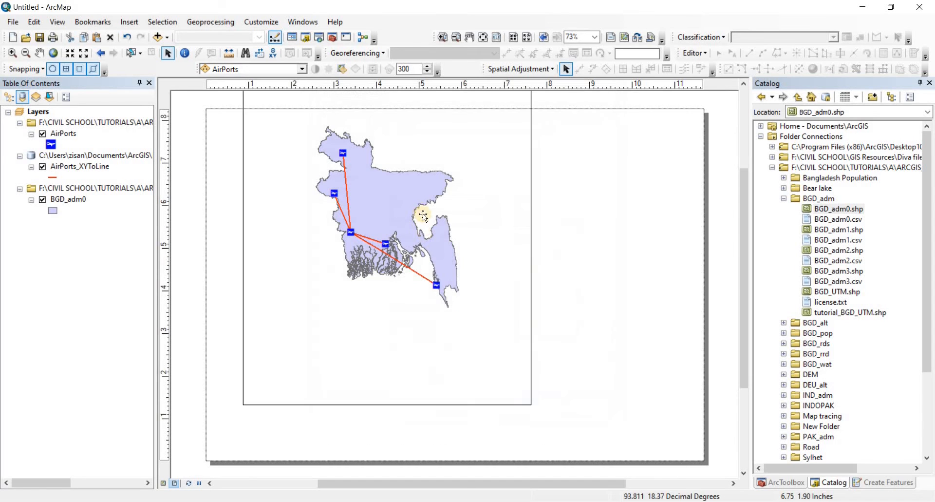
- Move the data frame onto the landscape page and resize it to about 7.2 by 7.3 inches, within the page's upper and lower edges
{"action": "left_click_drag", "start_coordinate": [463, 279], "coordinate": [464, 280]}
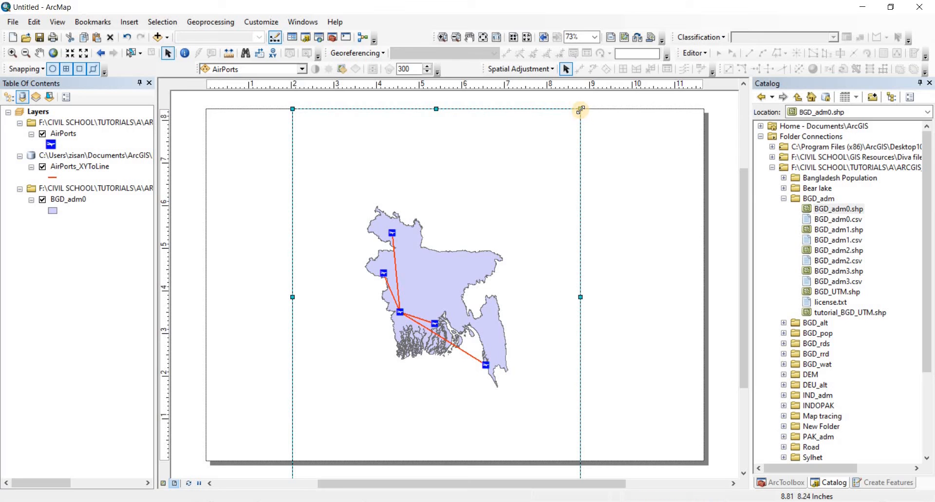
{"action": "left_click_drag", "start_coordinate": [581, 109], "coordinate": [599, 88]}
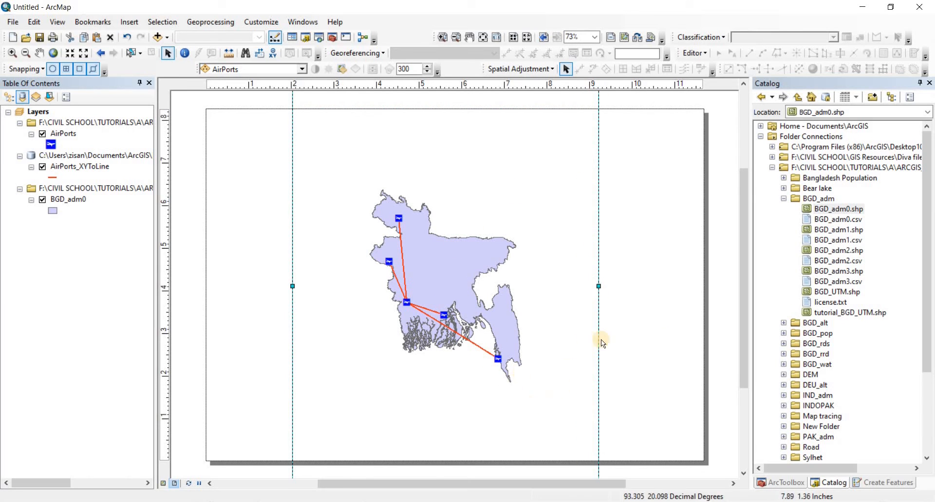
{"action": "left_click_drag", "start_coordinate": [740, 249], "coordinate": [741, 282]}
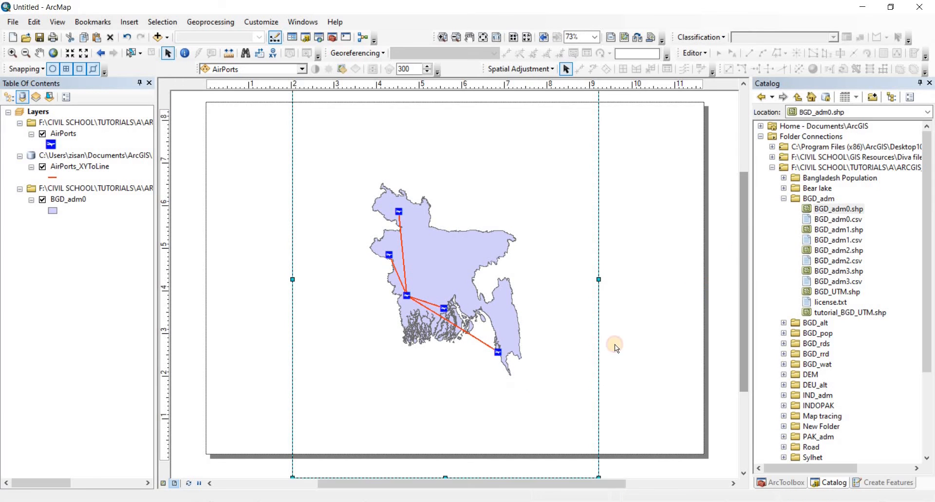
{"action": "left_click_drag", "start_coordinate": [445, 422], "coordinate": [445, 373]}
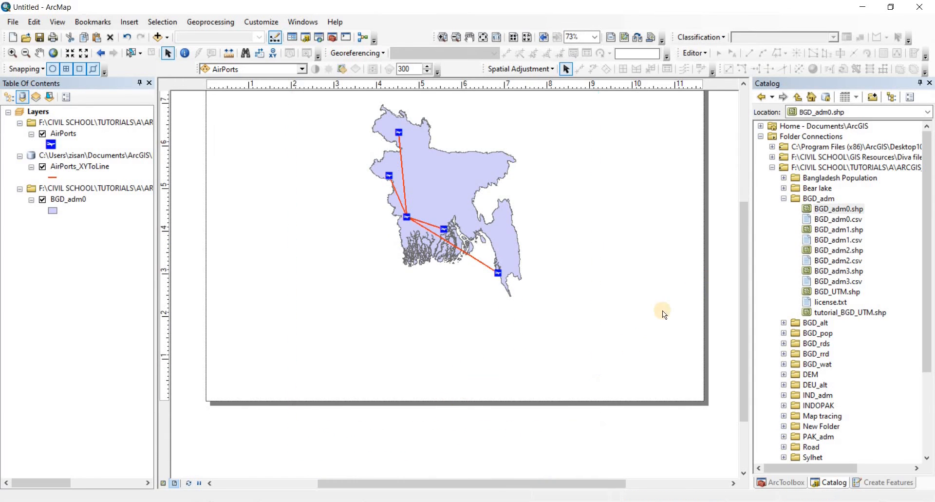
{"action": "left_click_drag", "start_coordinate": [741, 291], "coordinate": [740, 239]}
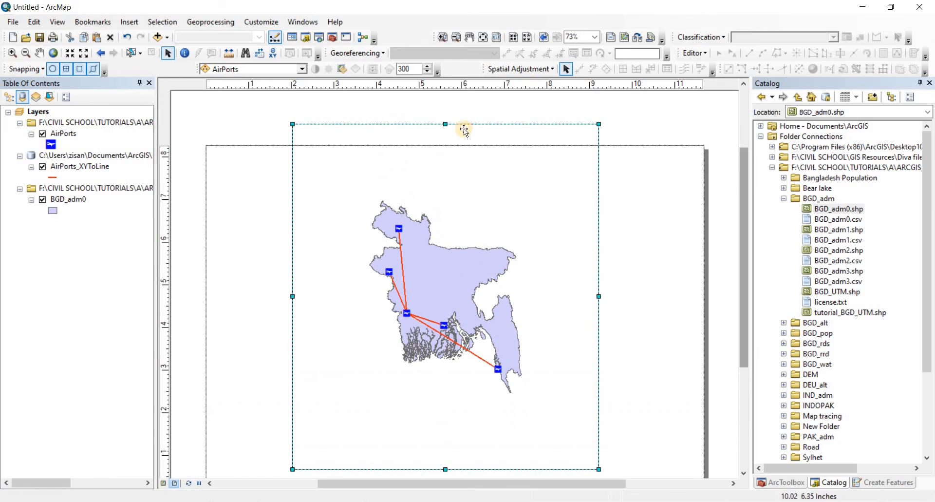
{"action": "left_click_drag", "start_coordinate": [445, 123], "coordinate": [446, 158]}
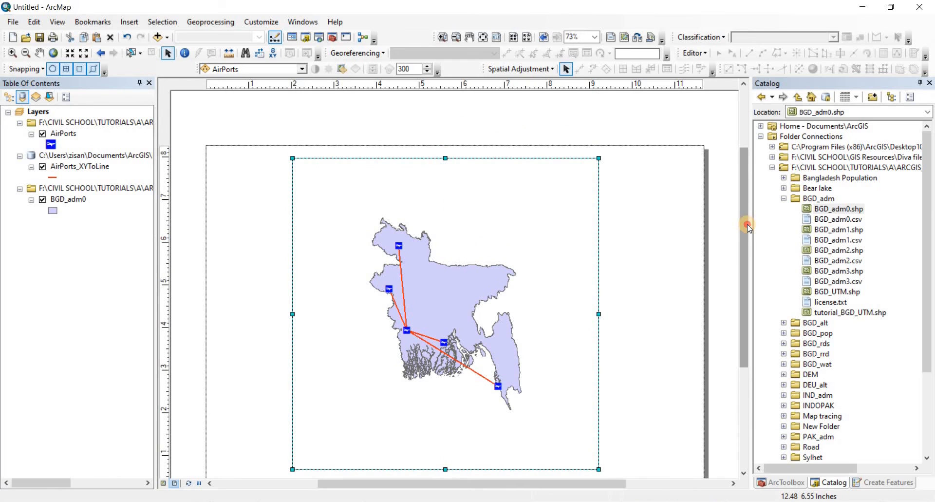
{"action": "mouse_move", "coordinate": [748, 224]}
{"action": "left_mouse_down"}
{"action": "mouse_move", "coordinate": [749, 237]}
{"action": "mouse_move", "coordinate": [746, 229]}
{"action": "left_mouse_up"}
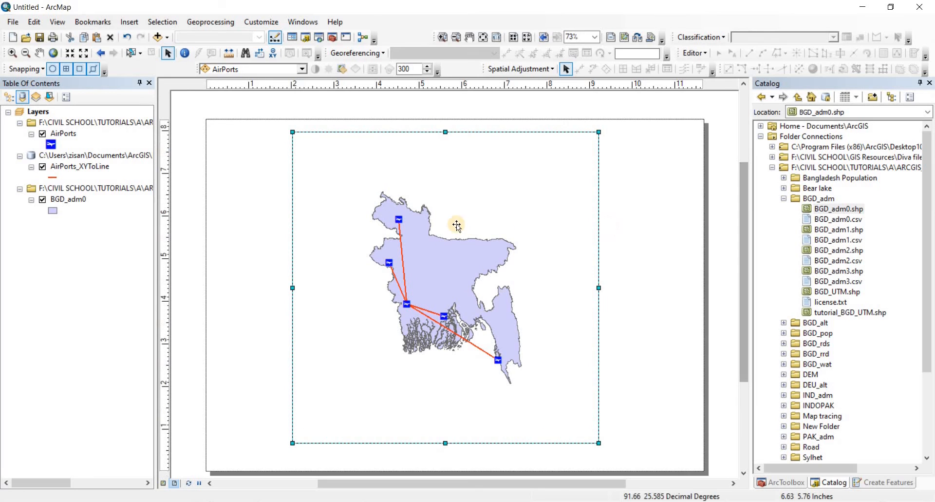
- Hide the BGD_adm0 layer and add the Imagery with Labels basemap to the map
{"action": "left_click", "coordinate": [43, 199]}
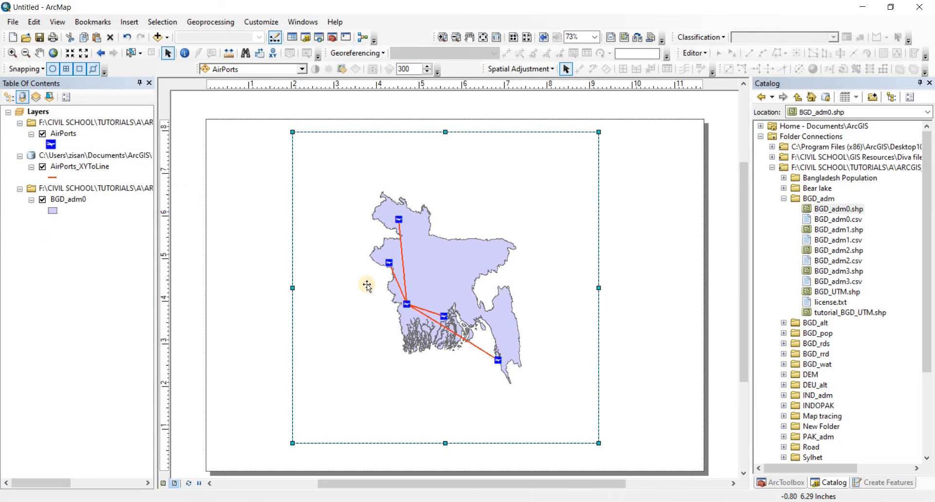
{"action": "left_click", "coordinate": [166, 38]}
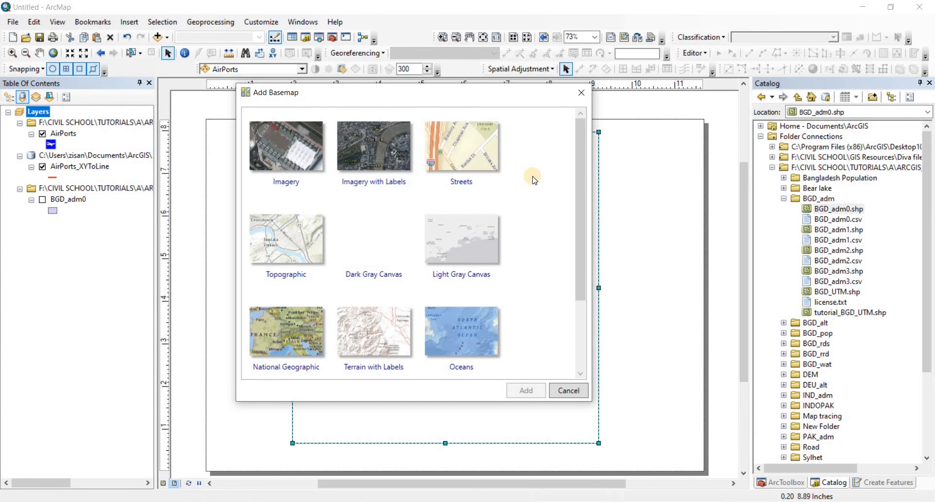
{"action": "left_click", "coordinate": [399, 162]}
{"action": "left_click", "coordinate": [526, 391]}
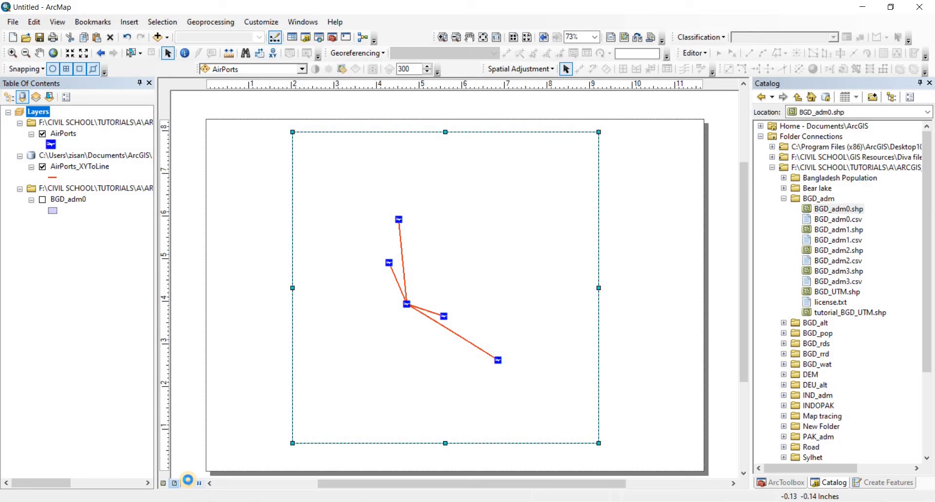
- Refresh the layout and data views repeatedly to check whether the basemap imagery draws
{"action": "left_click", "coordinate": [188, 480]}
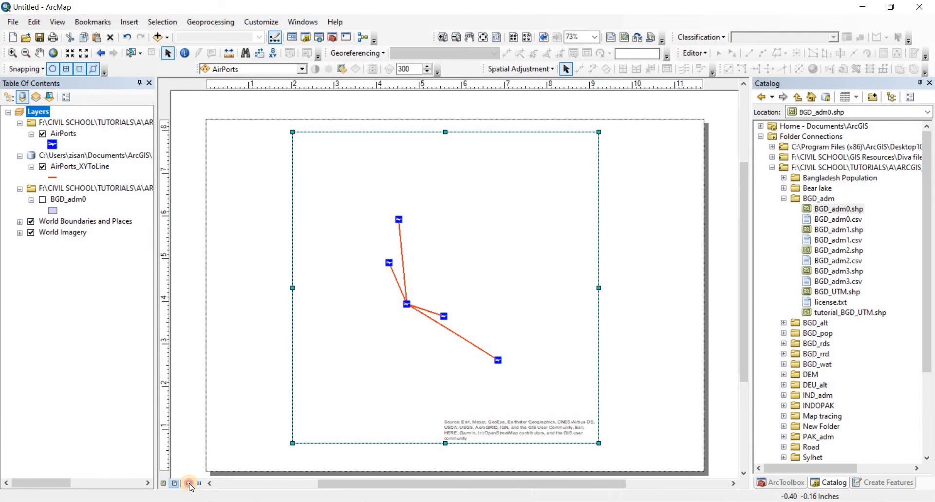
{"action": "left_click", "coordinate": [189, 484]}
{"action": "left_click", "coordinate": [189, 484]}
{"action": "left_click", "coordinate": [189, 482]}
{"action": "left_click", "coordinate": [190, 483]}
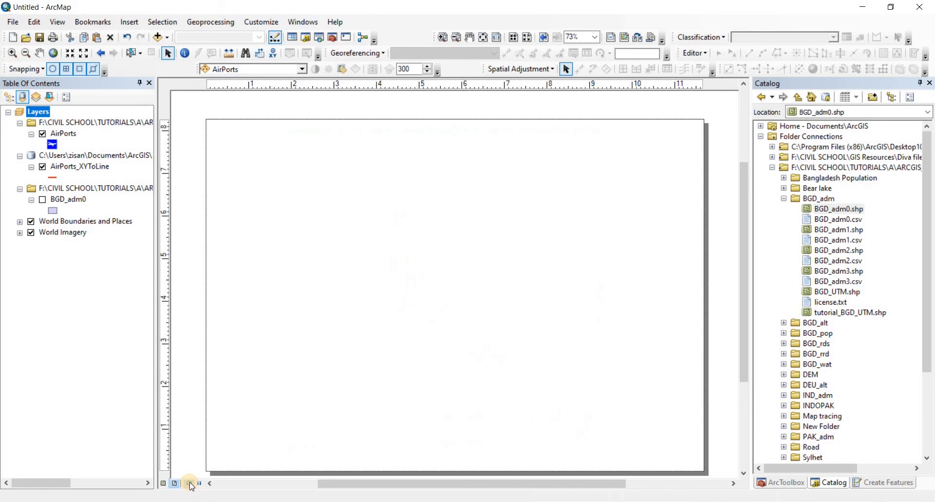
{"action": "left_click", "coordinate": [189, 483]}
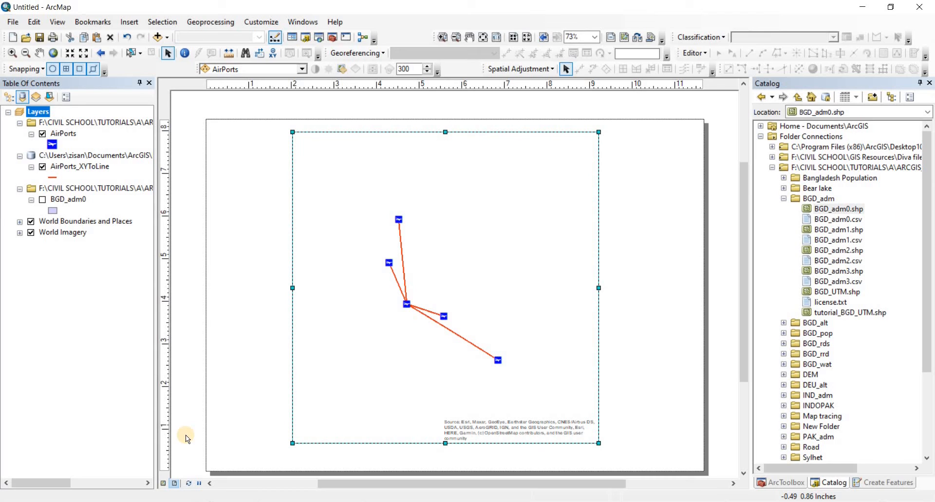
{"action": "left_click", "coordinate": [190, 483]}
{"action": "left_click", "coordinate": [190, 483]}
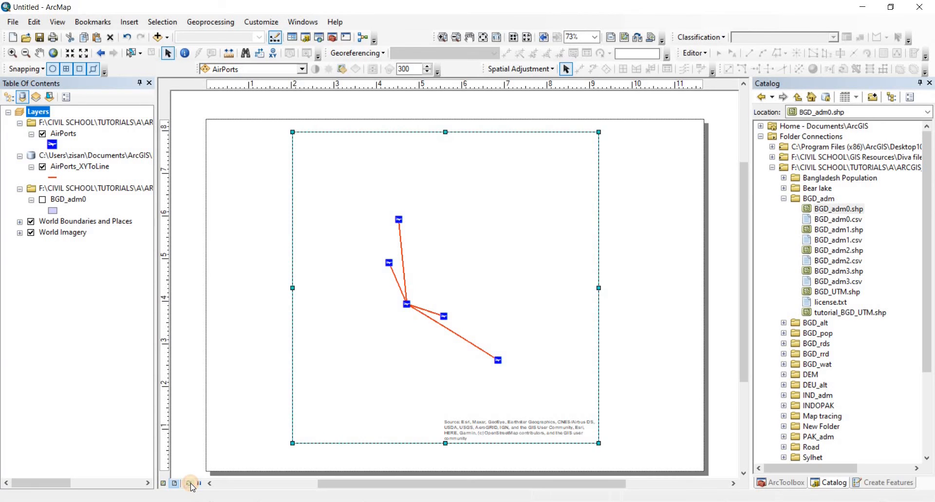
{"action": "left_click", "coordinate": [190, 484]}
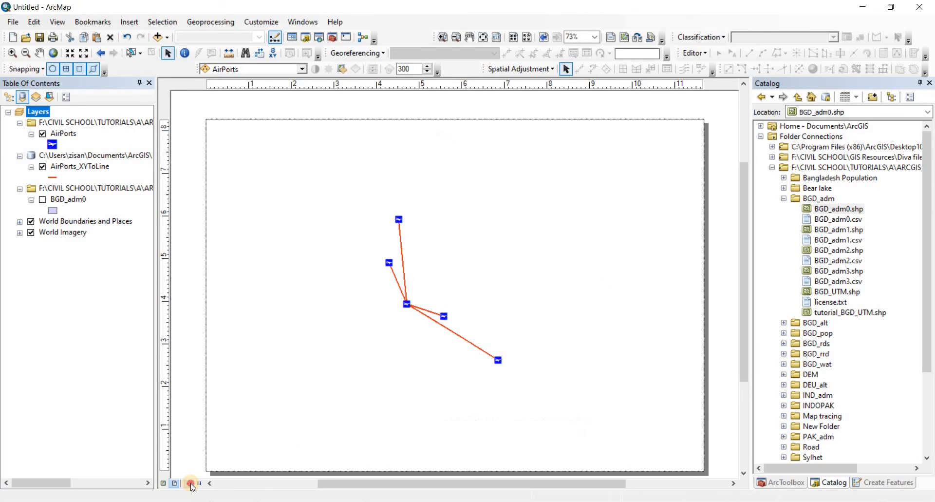
{"action": "left_click", "coordinate": [191, 484]}
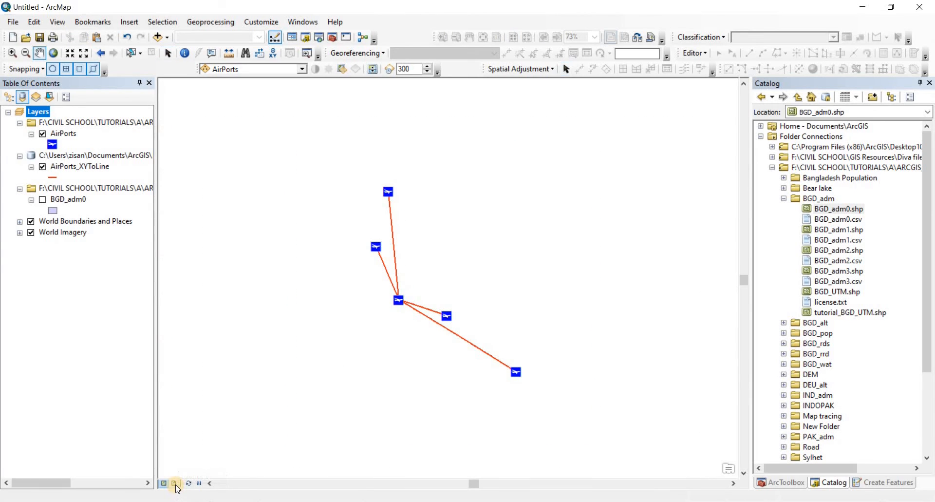
{"action": "left_click", "coordinate": [175, 484]}
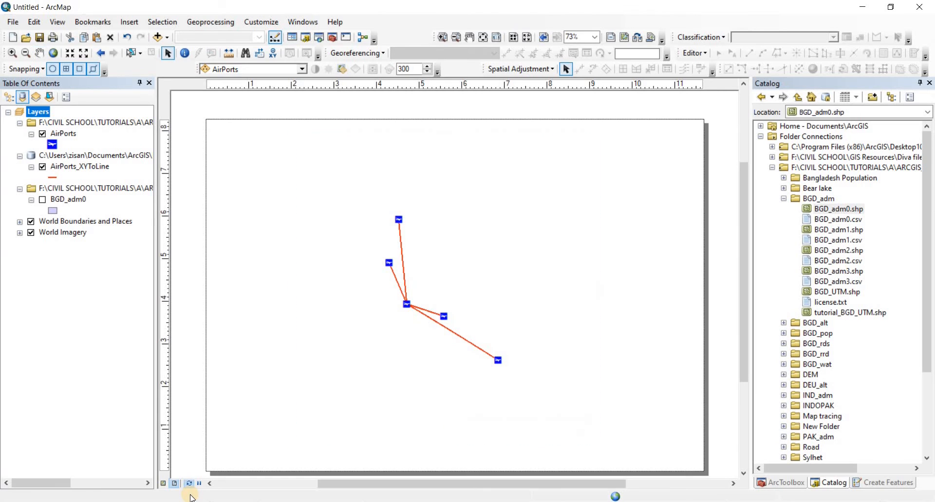
{"action": "left_click", "coordinate": [190, 483]}
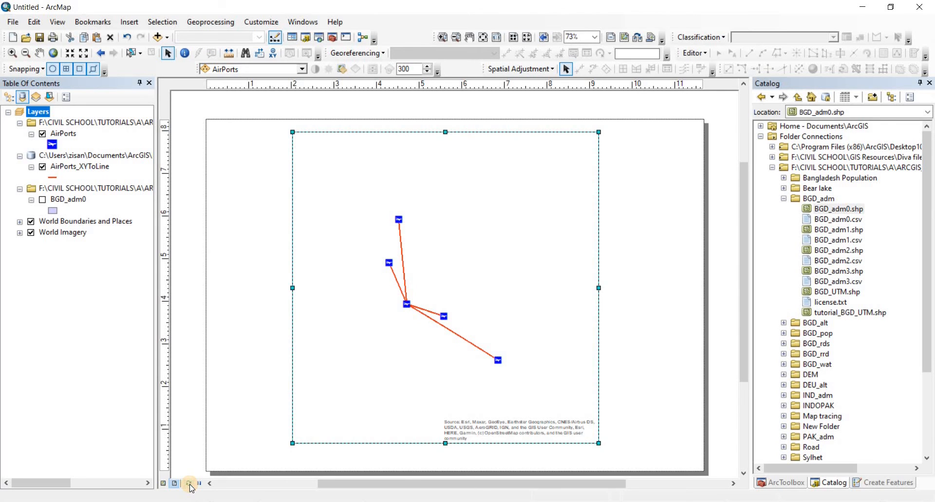
{"action": "left_click", "coordinate": [190, 484]}
{"action": "left_click", "coordinate": [189, 484]}
- Turn off the World Boundaries and Places and World Imagery layers
{"action": "left_click", "coordinate": [31, 221]}
{"action": "left_click", "coordinate": [30, 233]}
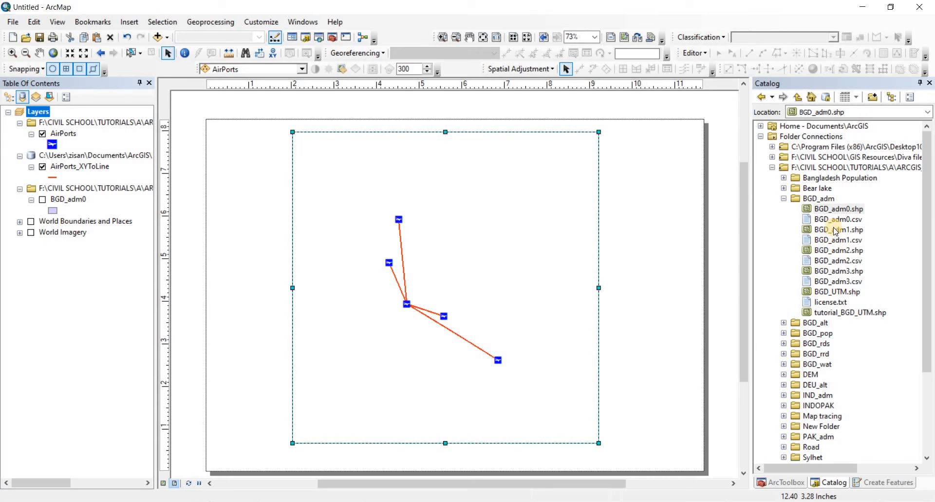
{"action": "left_click_drag", "start_coordinate": [834, 230], "coordinate": [692, 280]}
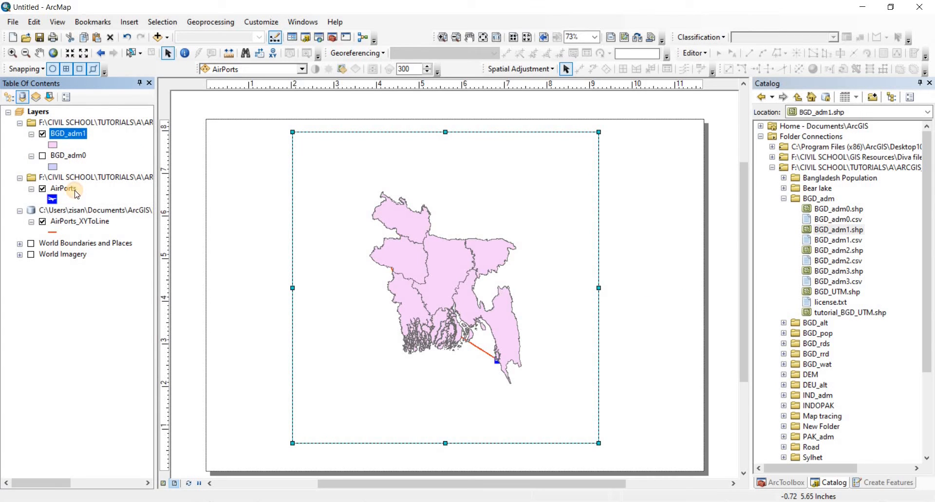
{"action": "right_click", "coordinate": [69, 135]}
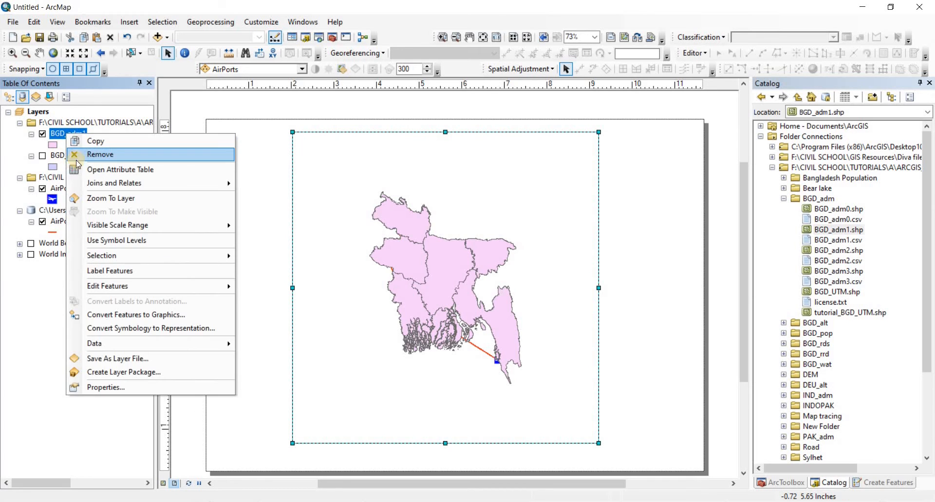
{"action": "left_click", "coordinate": [93, 153]}
- Add BGD_adm1.shp from the BGD_adm folder below BGD_adm0 in the layer order, leaving BGD_adm0 hidden
{"action": "left_click", "coordinate": [43, 199]}
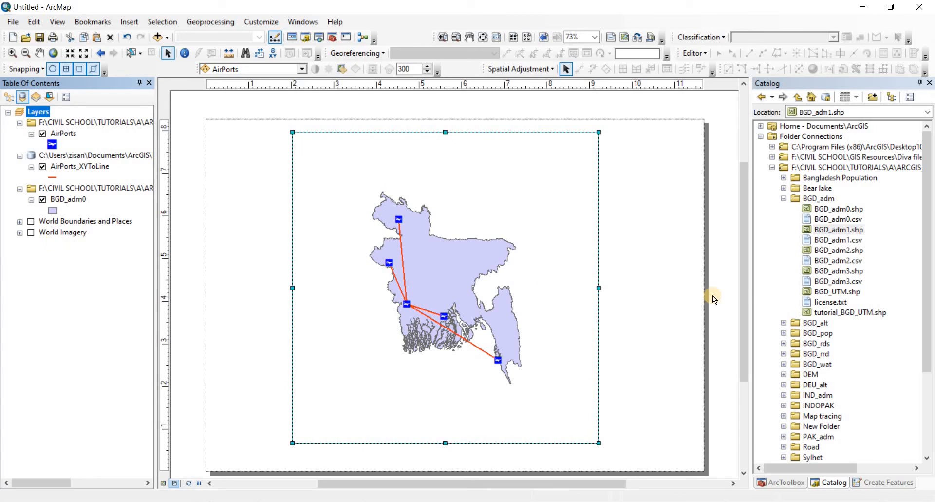
{"action": "left_click_drag", "start_coordinate": [833, 230], "coordinate": [89, 208]}
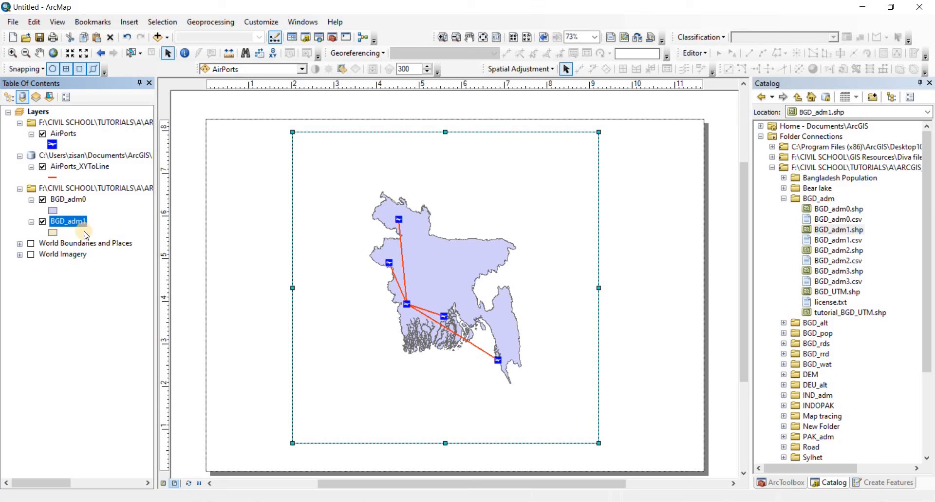
{"action": "left_click", "coordinate": [43, 200]}
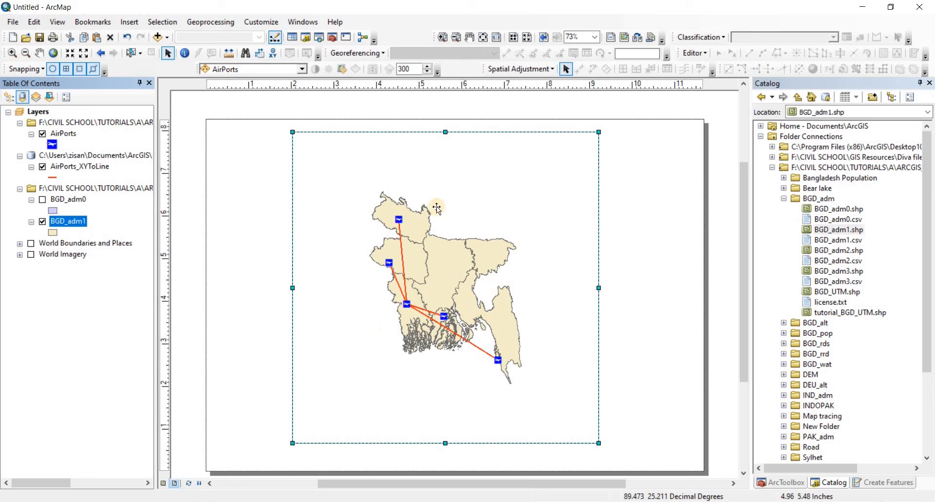
- Enlarge the map within the data frame and move the frame close to the page's left edge
{"action": "left_click", "coordinate": [71, 53]}
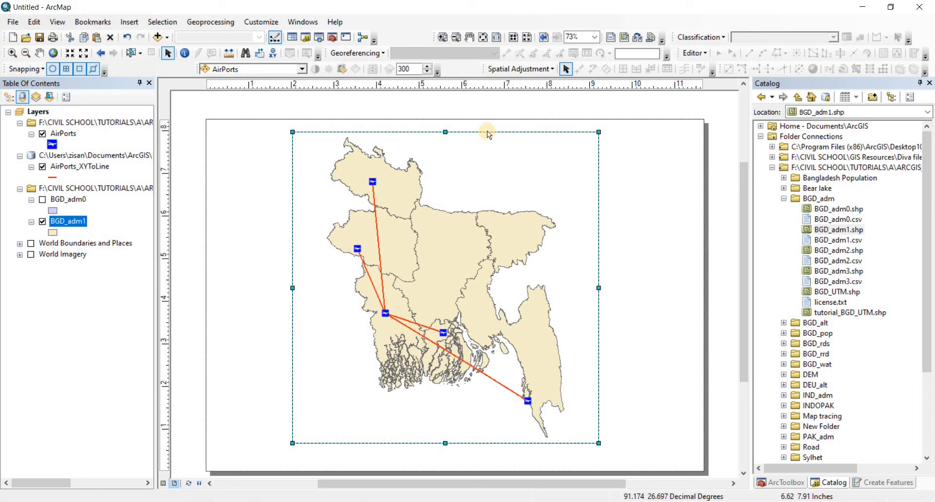
{"action": "left_click_drag", "start_coordinate": [484, 133], "coordinate": [422, 136]}
{"action": "left_click", "coordinate": [577, 217]}
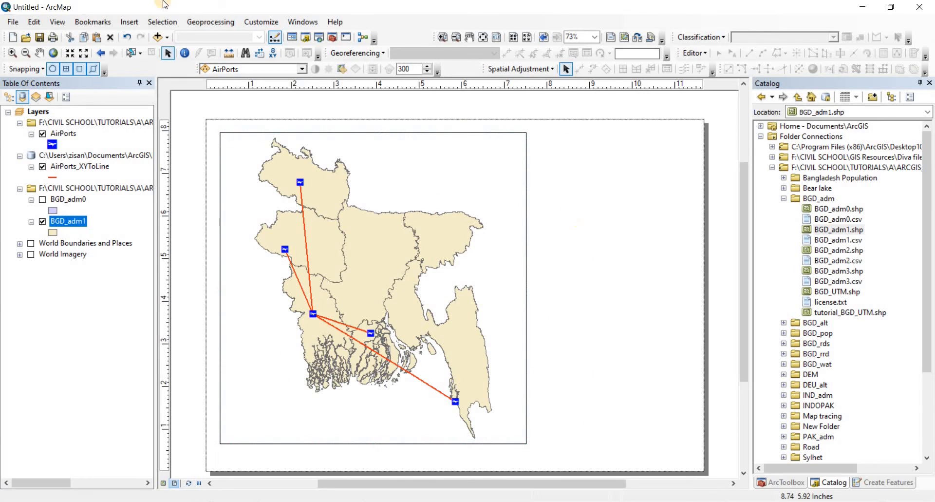
- Insert a compass-rose north arrow, enlarge it and place it near the lower-right corner of the page
{"action": "left_click", "coordinate": [133, 22]}
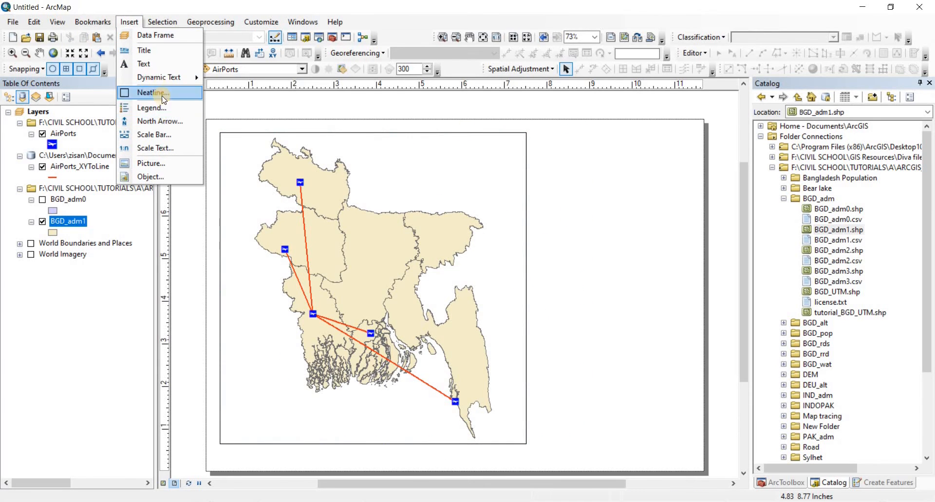
{"action": "left_click", "coordinate": [166, 122]}
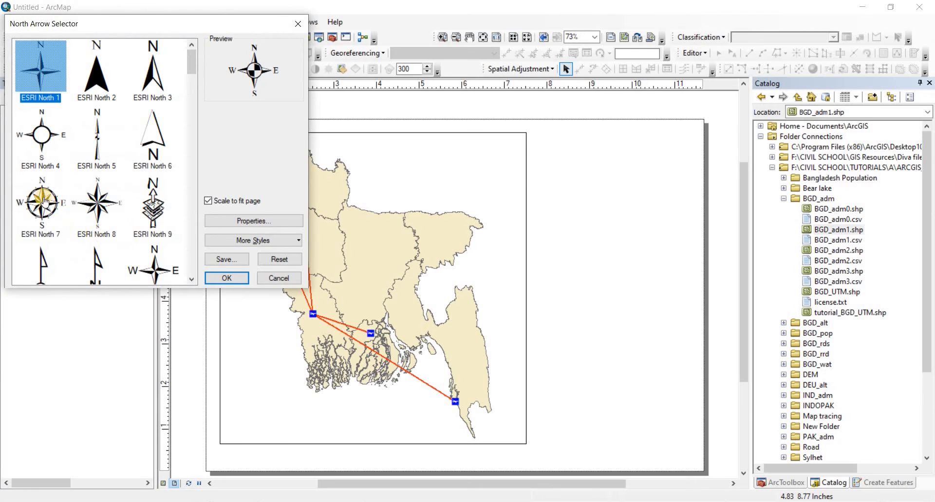
{"action": "left_click", "coordinate": [227, 278]}
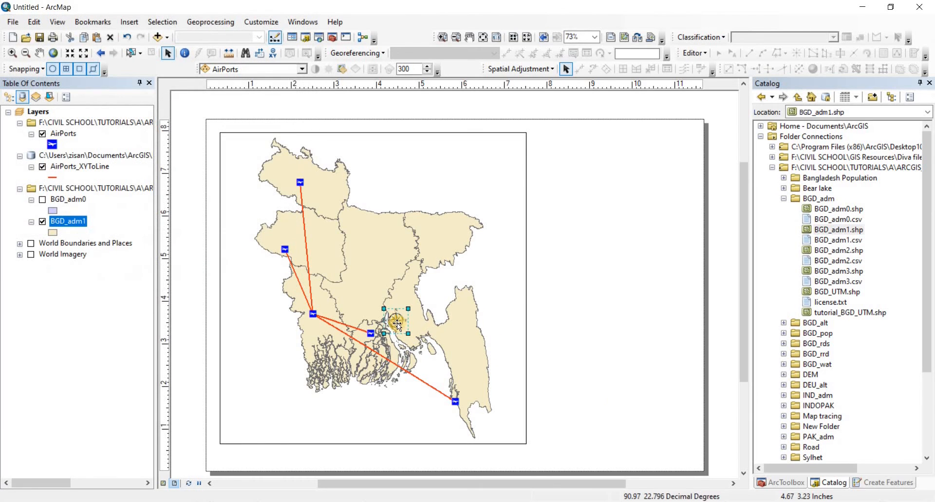
{"action": "left_click_drag", "start_coordinate": [638, 432], "coordinate": [680, 380]}
{"action": "left_click_drag", "start_coordinate": [659, 419], "coordinate": [669, 429]}
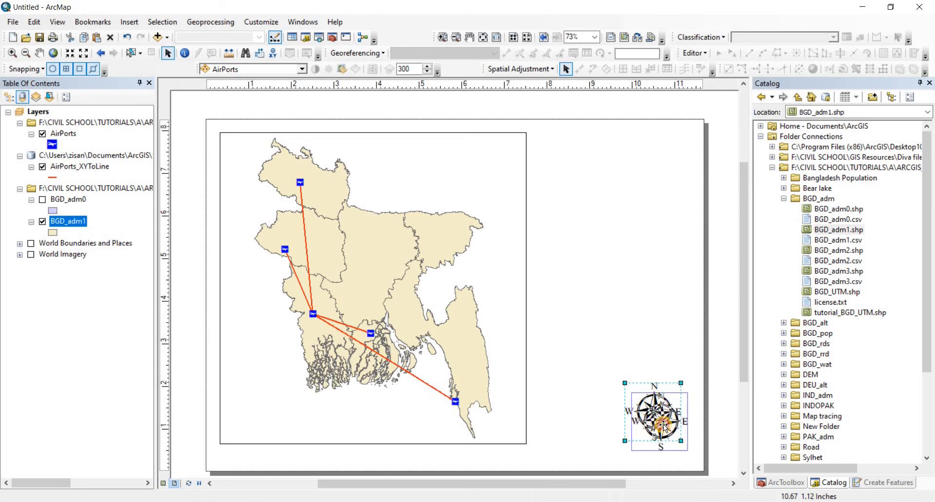
{"action": "left_click", "coordinate": [595, 364]}
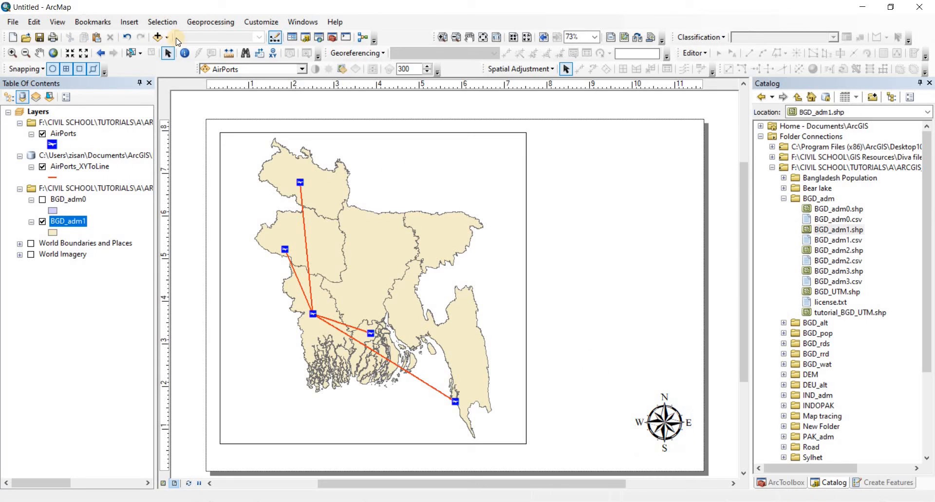
- Insert a one-column legend listing AirPorts, AirPorts_XYToLine and BGD_adm1, with no frame and default spacing
{"action": "left_click", "coordinate": [130, 23]}
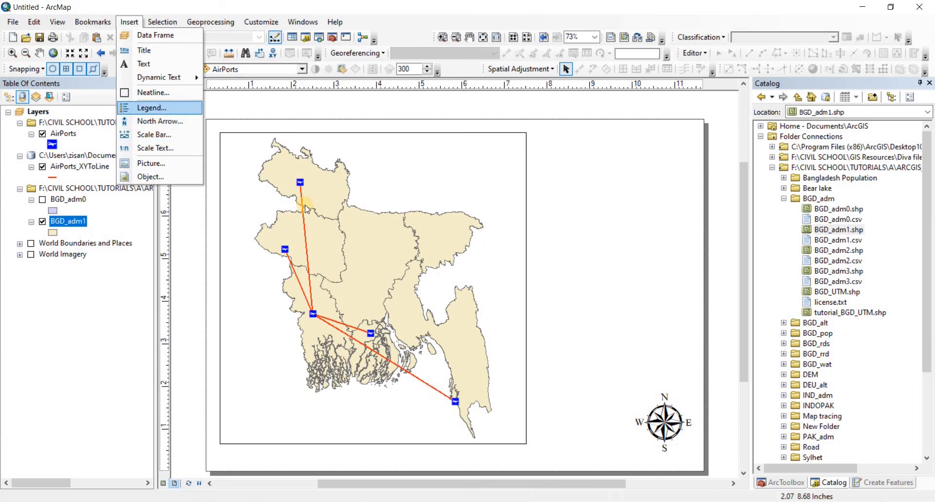
{"action": "left_click", "coordinate": [142, 107]}
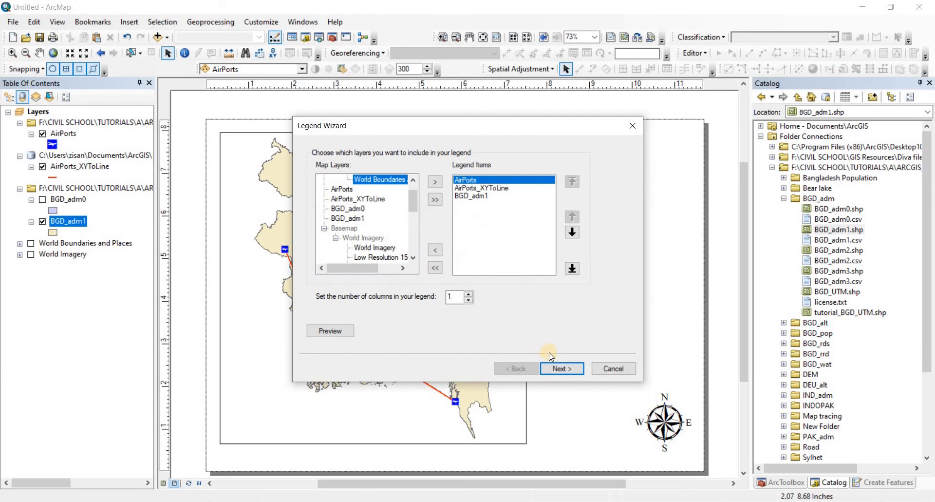
{"action": "left_click", "coordinate": [565, 369]}
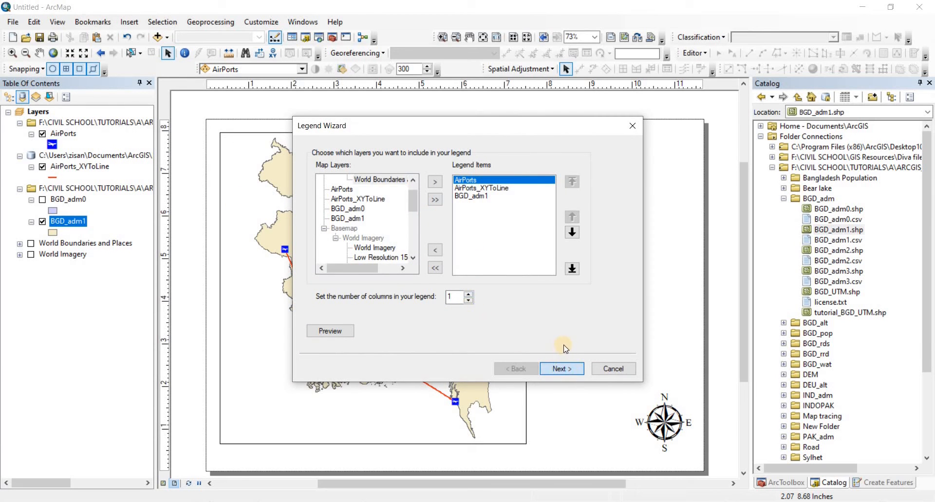
{"action": "left_click", "coordinate": [560, 370]}
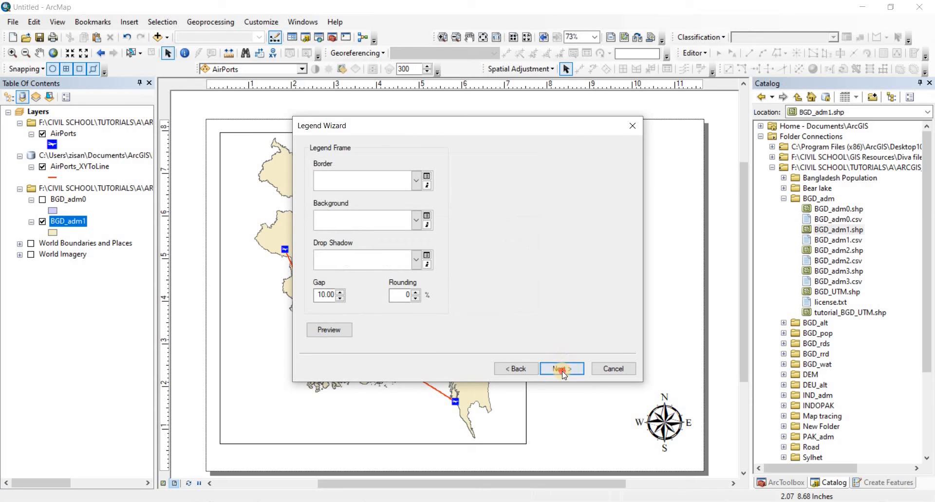
{"action": "left_click", "coordinate": [566, 370]}
{"action": "left_click", "coordinate": [563, 368]}
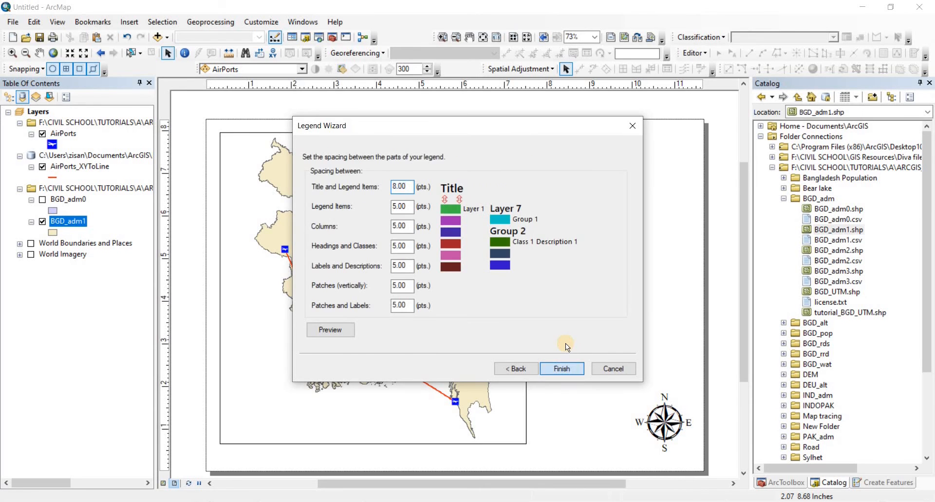
{"action": "left_click", "coordinate": [562, 368]}
- Place the legend in the blank area beside the data frame, just above the north arrow
{"action": "left_click_drag", "start_coordinate": [427, 291], "coordinate": [676, 234]}
{"action": "left_click_drag", "start_coordinate": [600, 298], "coordinate": [592, 326]}
{"action": "left_click", "coordinate": [604, 283]}
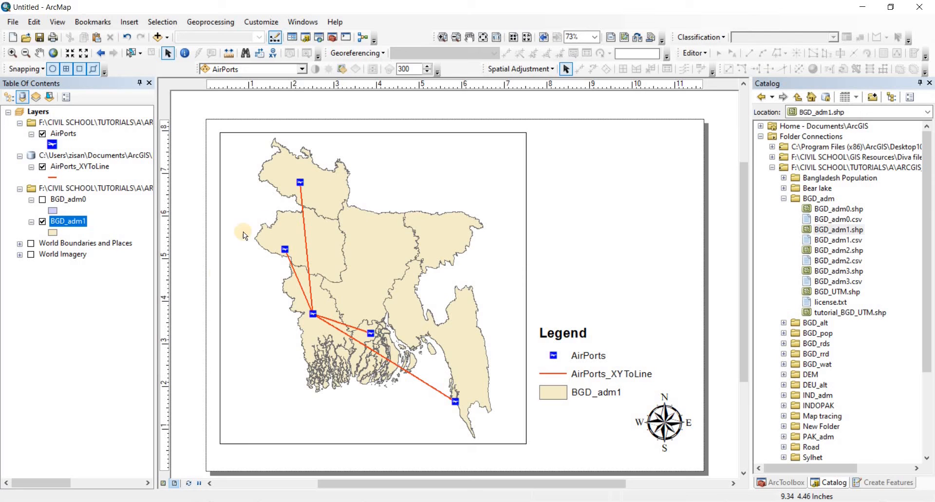
- Toggle the visibility of the World Imagery layer
{"action": "left_click", "coordinate": [30, 255]}
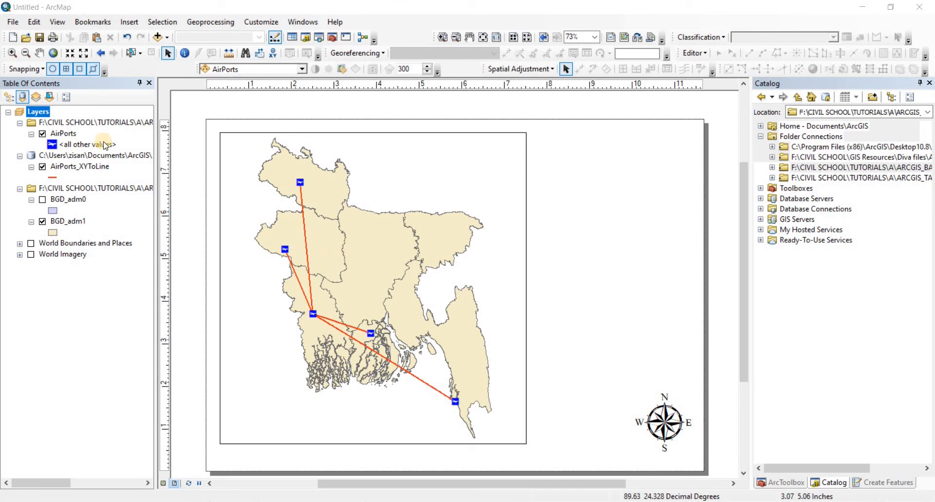
- Symbolize the AirPorts layer by unique values of the NAME_AIR field and add all values
{"action": "left_click", "coordinate": [67, 134]}
{"action": "right_click", "coordinate": [69, 138]}
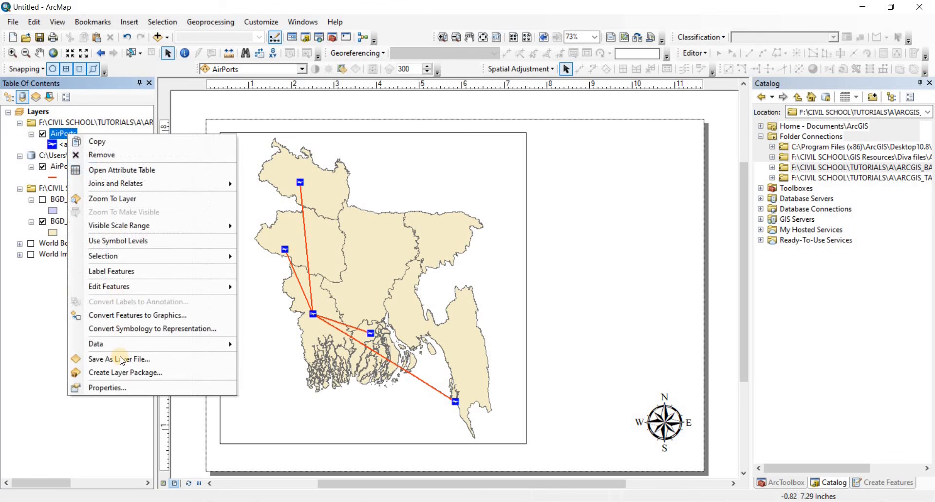
{"action": "left_click", "coordinate": [115, 388]}
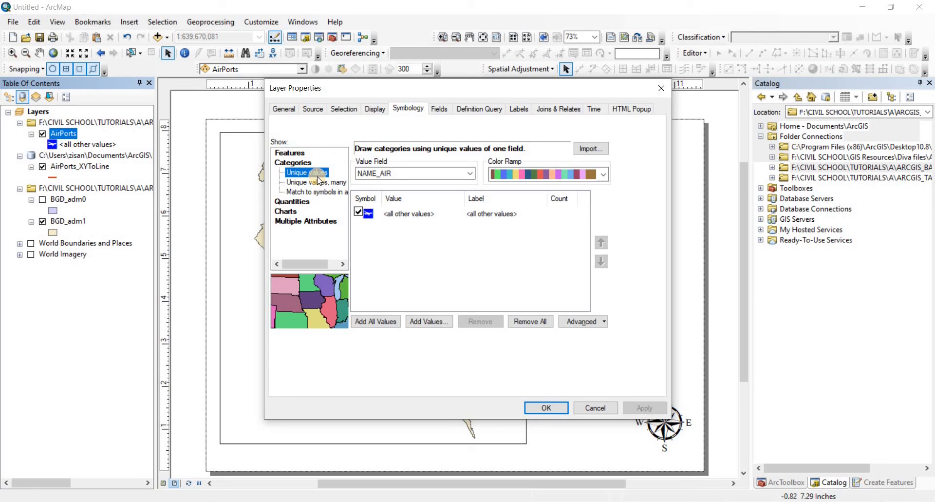
{"action": "left_click", "coordinate": [471, 173]}
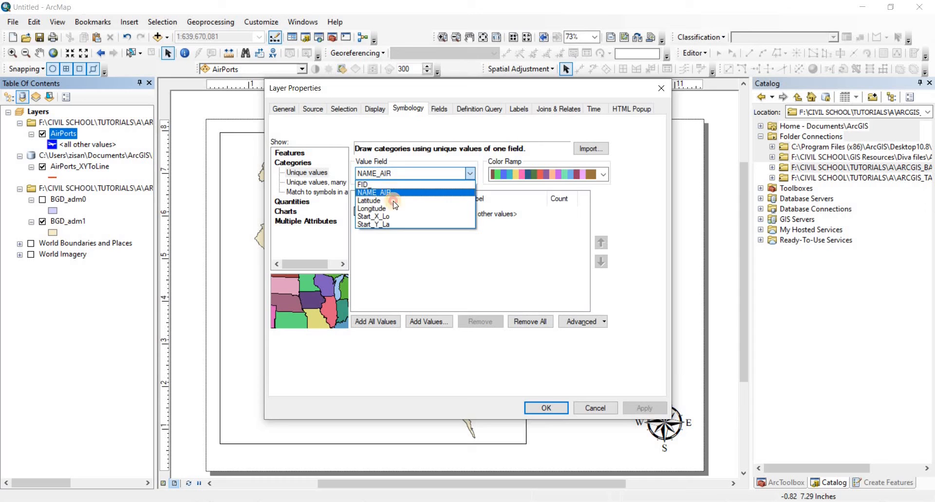
{"action": "left_click", "coordinate": [367, 193]}
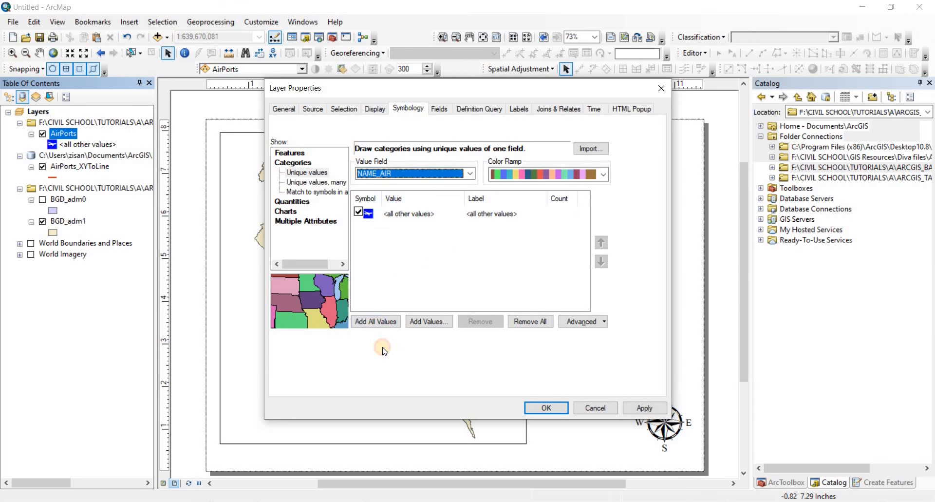
{"action": "left_click", "coordinate": [379, 322]}
- Exclude the all other values class from the AirPorts symbology and apply the airport categories
{"action": "left_click_drag", "start_coordinate": [583, 233], "coordinate": [582, 251]}
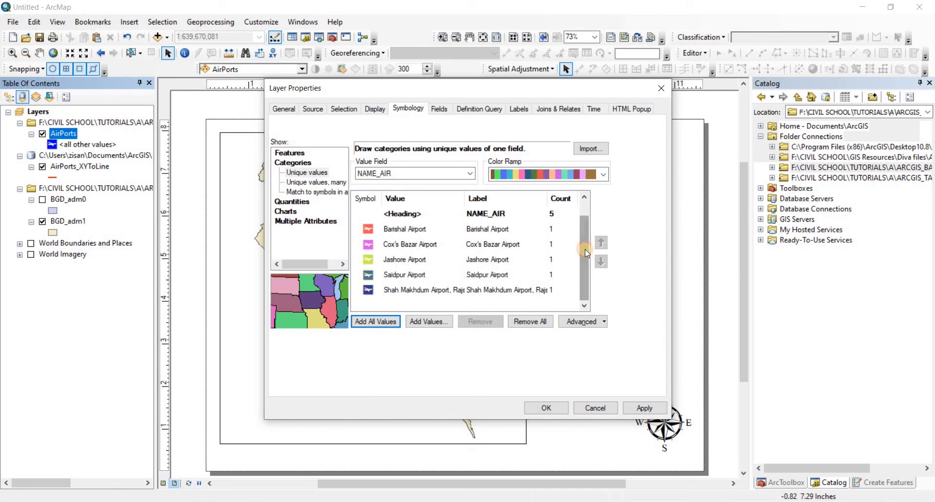
{"action": "scroll", "coordinate": [585, 252], "scroll_direction": "up", "scroll_amount": 1}
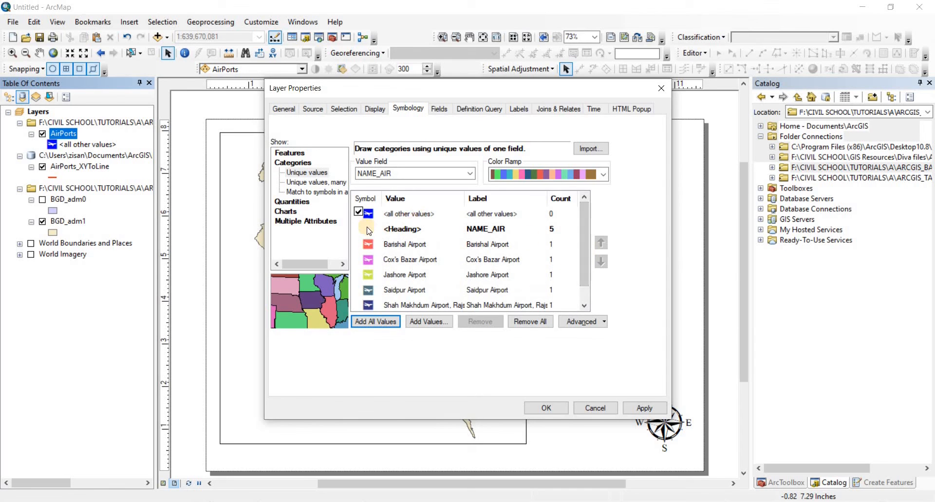
{"action": "left_click", "coordinate": [358, 211]}
{"action": "scroll", "coordinate": [564, 252], "scroll_direction": "down", "scroll_amount": 1}
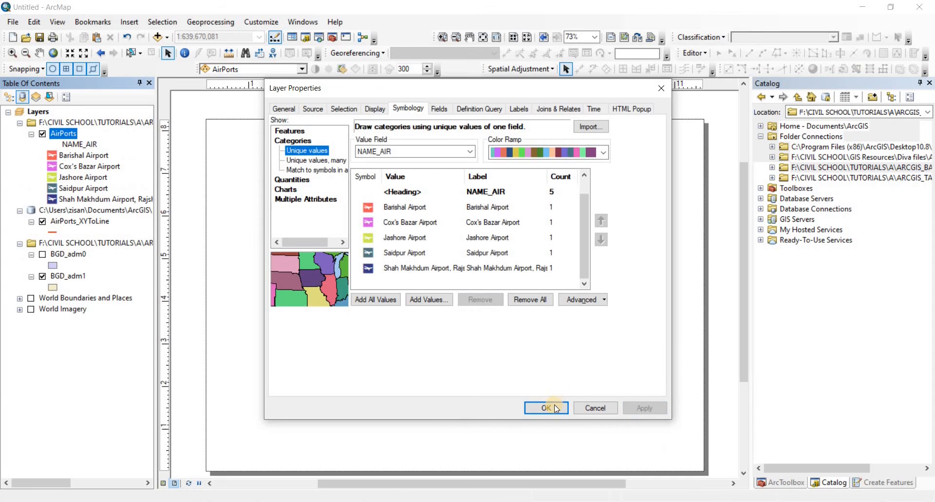
{"action": "left_click", "coordinate": [554, 406]}
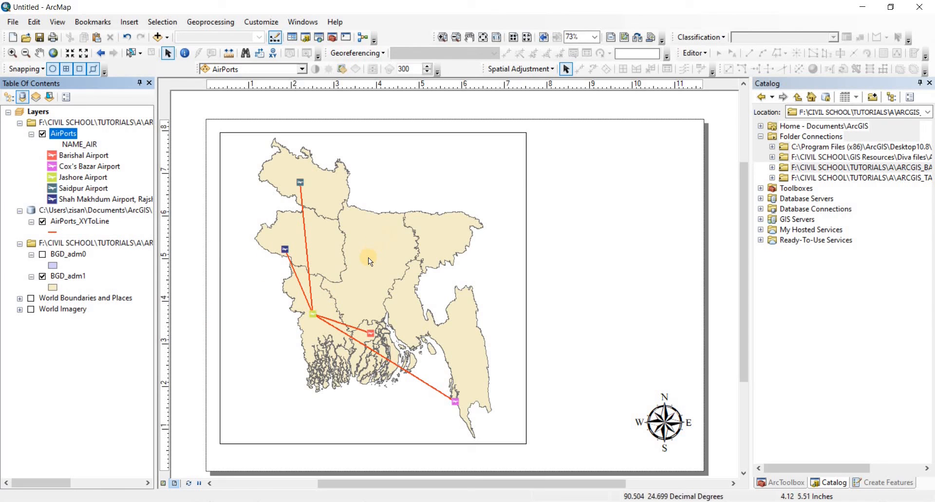
- Change the colour of the Jashore Airport symbol to red
{"action": "left_click", "coordinate": [51, 176]}
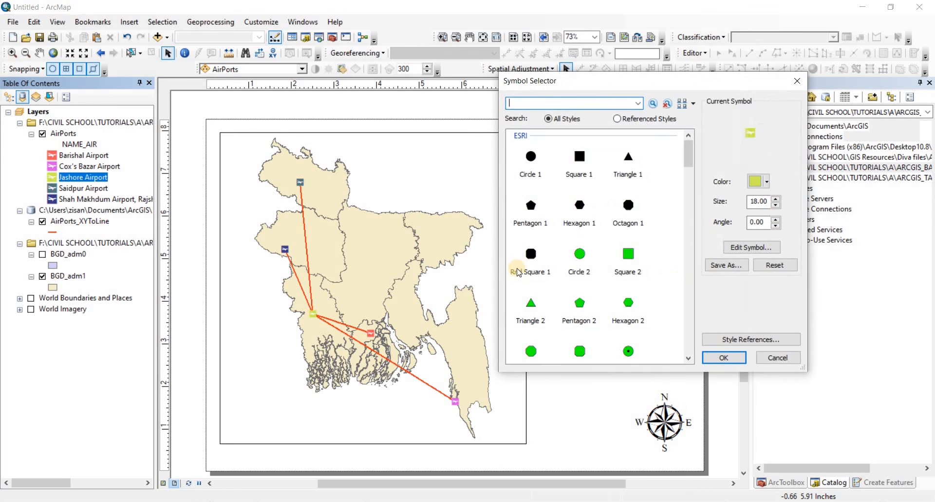
{"action": "left_click", "coordinate": [767, 181]}
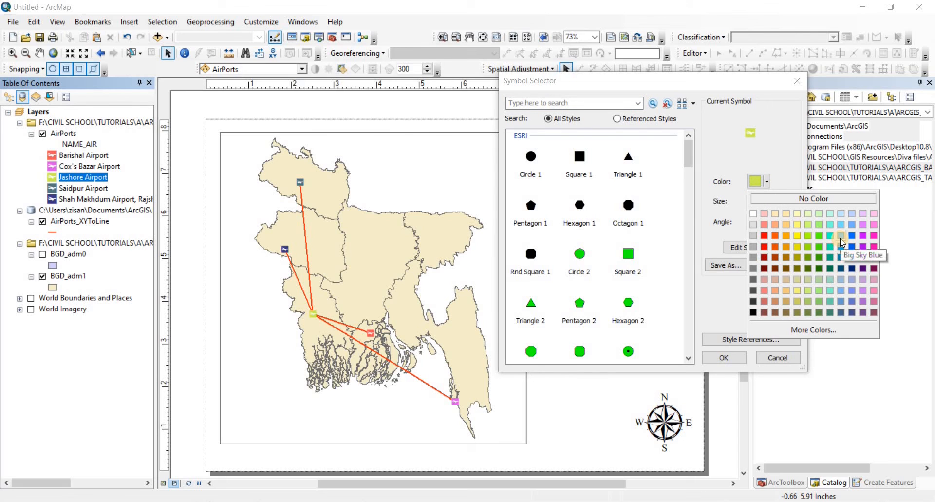
{"action": "left_click", "coordinate": [764, 246]}
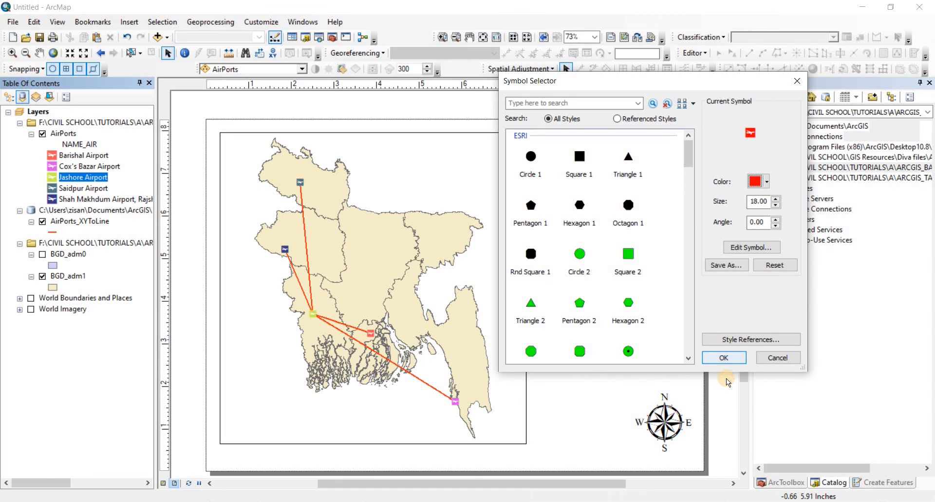
{"action": "left_click", "coordinate": [723, 358]}
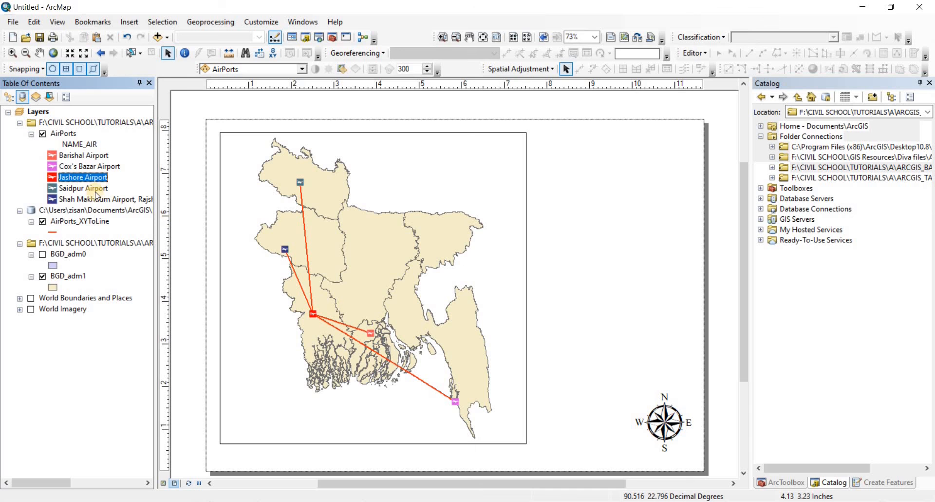
- Recolour the AirPorts_XYToLine flight lines pale pink
{"action": "double_click", "coordinate": [53, 232]}
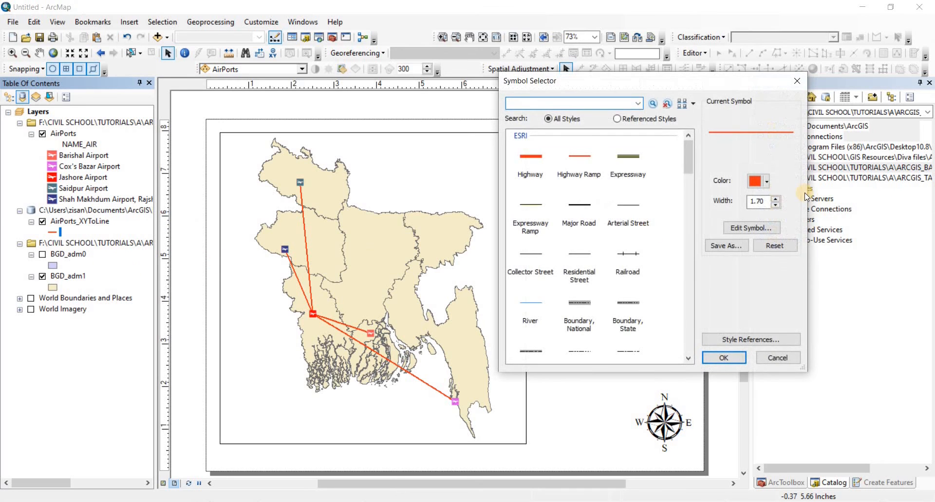
{"action": "left_click", "coordinate": [767, 183]}
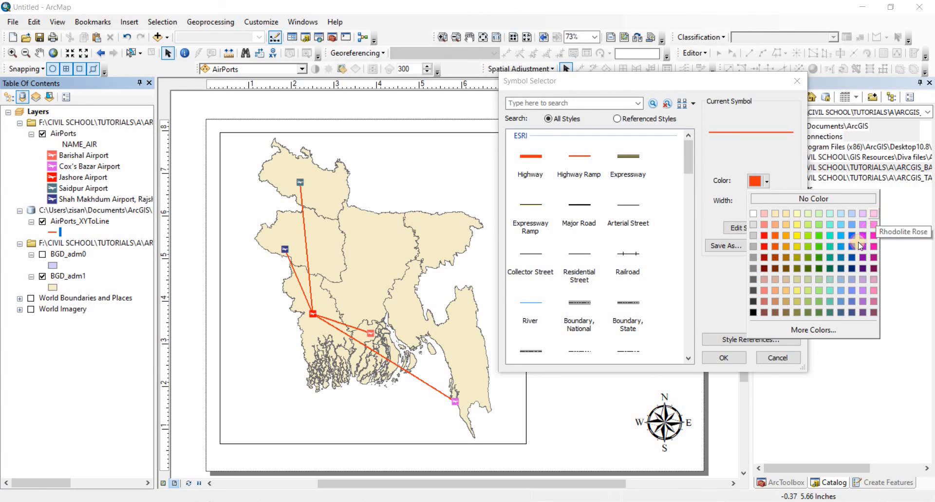
{"action": "left_click", "coordinate": [874, 213]}
{"action": "left_click", "coordinate": [724, 359]}
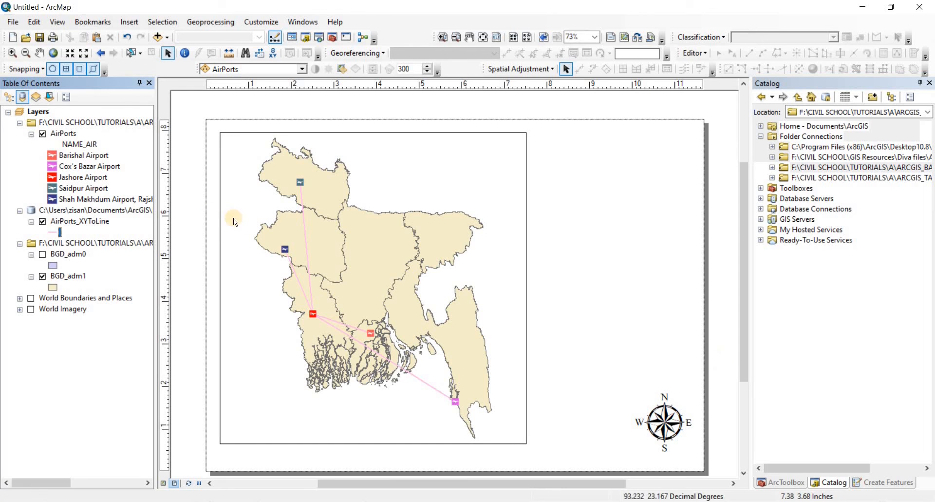
- Style the AirPorts_XYToLine flight lines with the Highway Ramp symbol in dark orange
{"action": "left_click", "coordinate": [55, 232]}
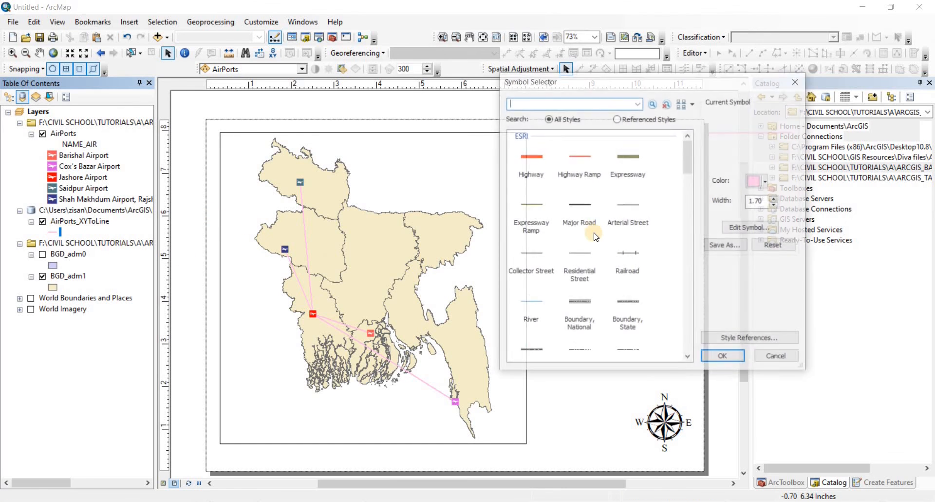
{"action": "left_click", "coordinate": [579, 163]}
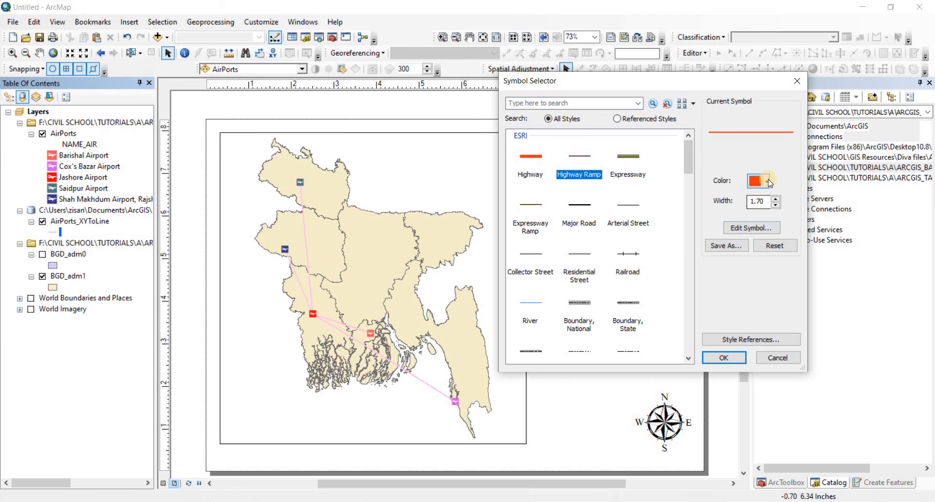
{"action": "left_click", "coordinate": [769, 182]}
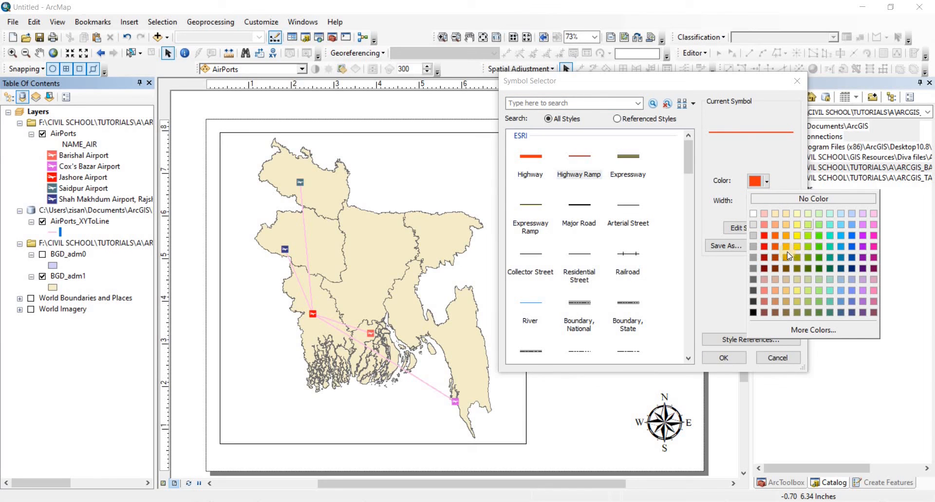
{"action": "left_click", "coordinate": [778, 267]}
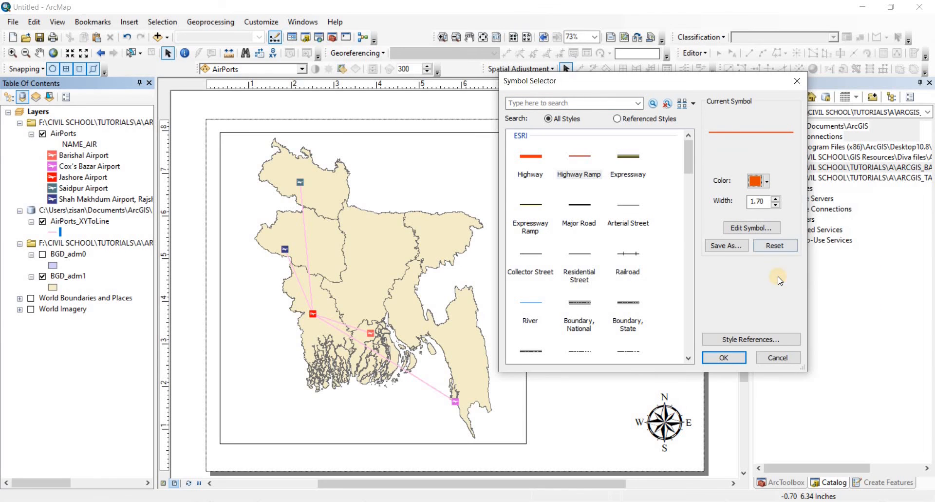
{"action": "left_click", "coordinate": [730, 355]}
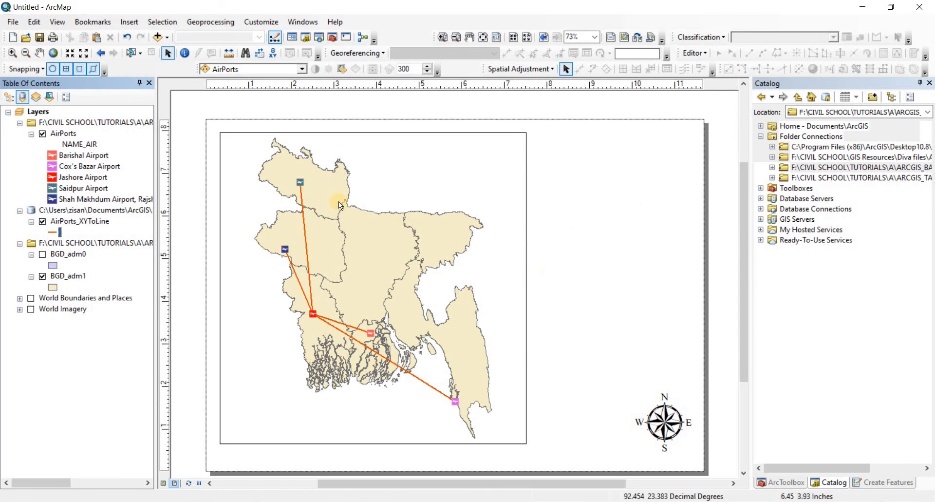
- Rename the AirPorts_XYToLine layer as Air Path
{"action": "double_click", "coordinate": [80, 223]}
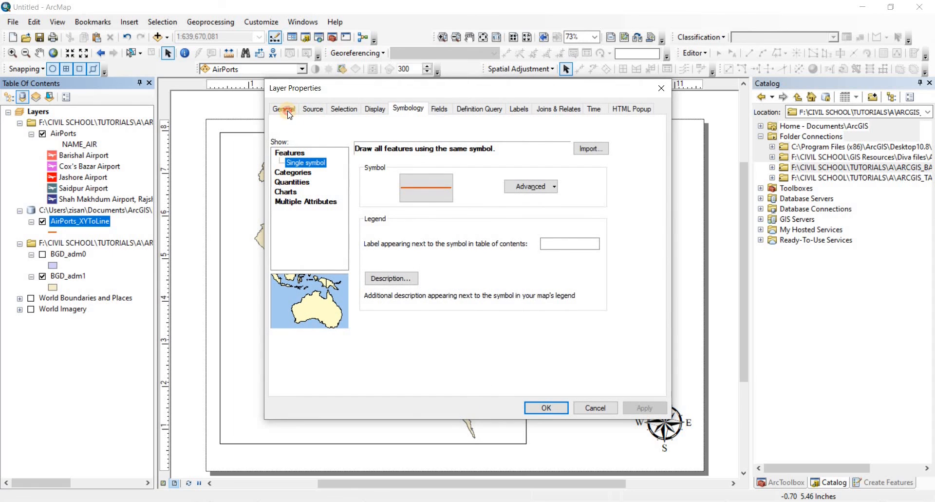
{"action": "left_click", "coordinate": [284, 109]}
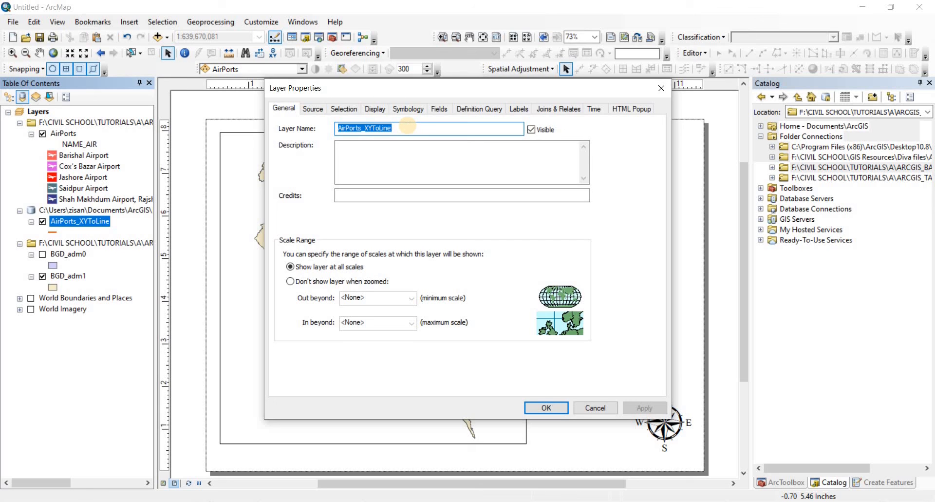
{"action": "type", "text": "Air Path"}
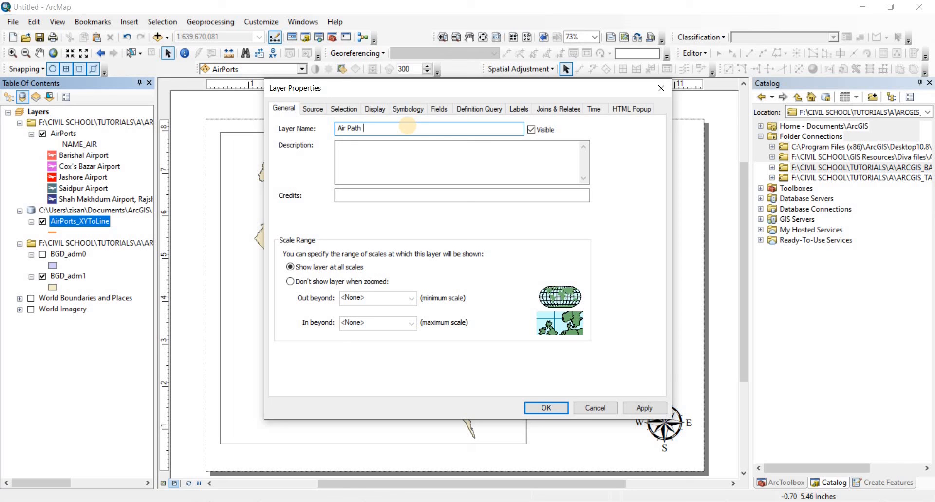
{"action": "left_click", "coordinate": [641, 407]}
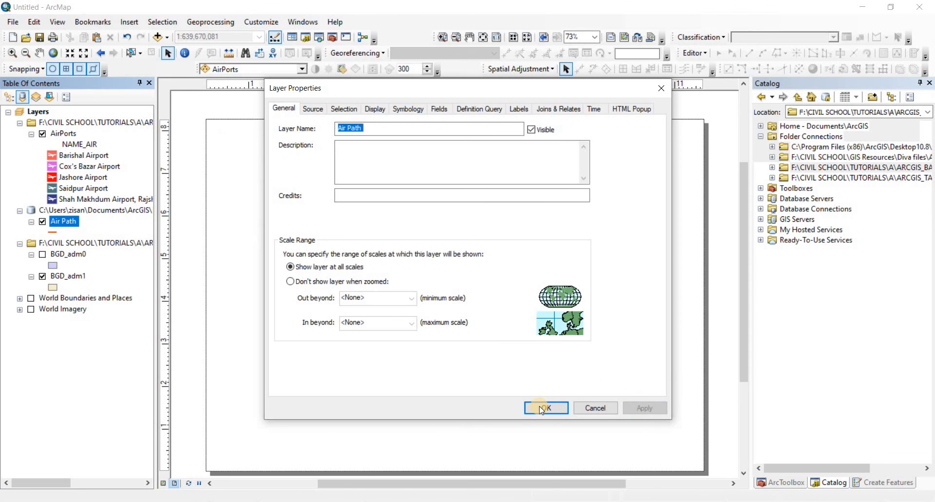
{"action": "left_click", "coordinate": [546, 406]}
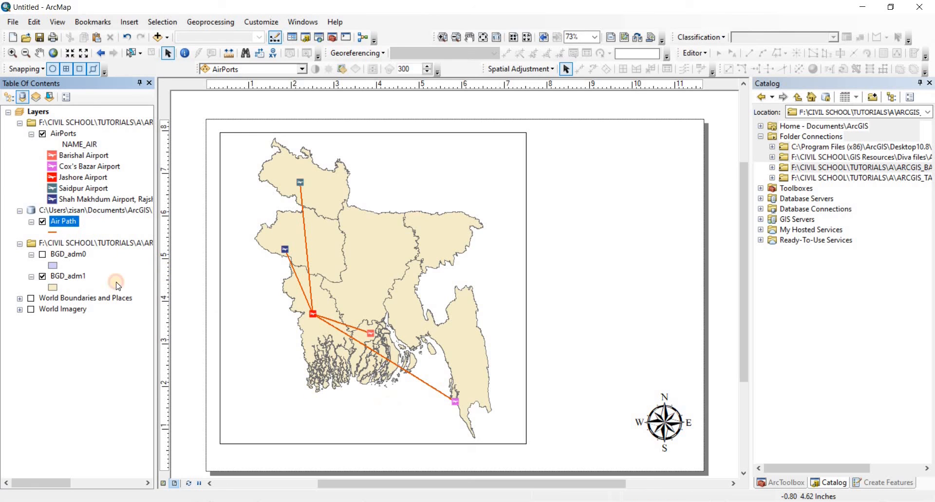
- Rename the BGD_adm1 layer as Bangladesh
{"action": "left_click", "coordinate": [114, 315]}
{"action": "double_click", "coordinate": [73, 276]}
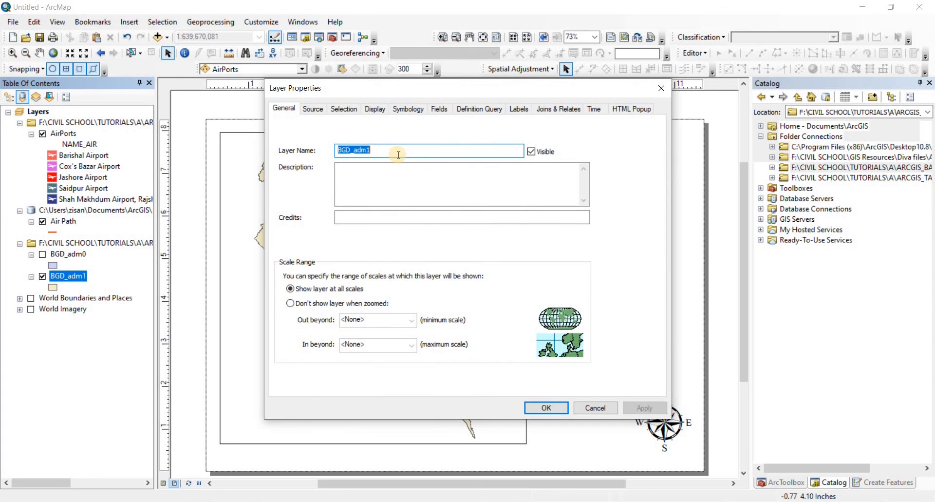
{"action": "type", "text": "Bangladesh"}
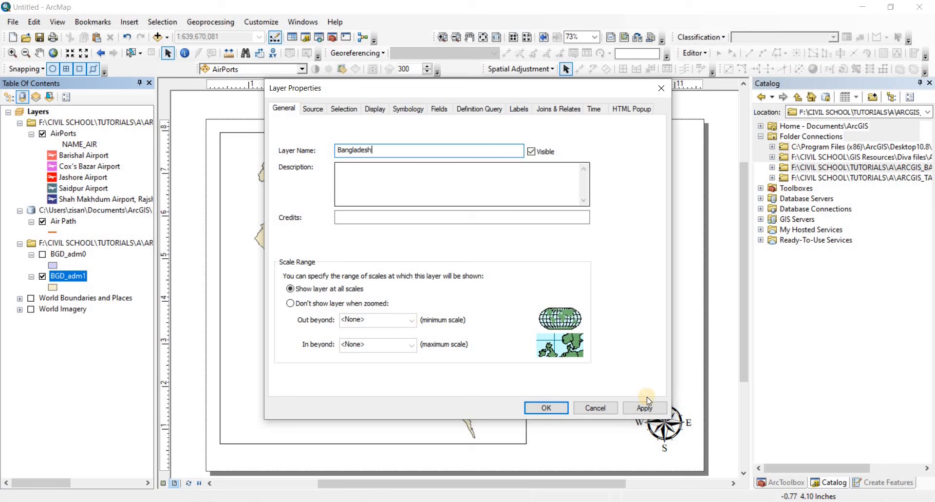
{"action": "left_click", "coordinate": [550, 406]}
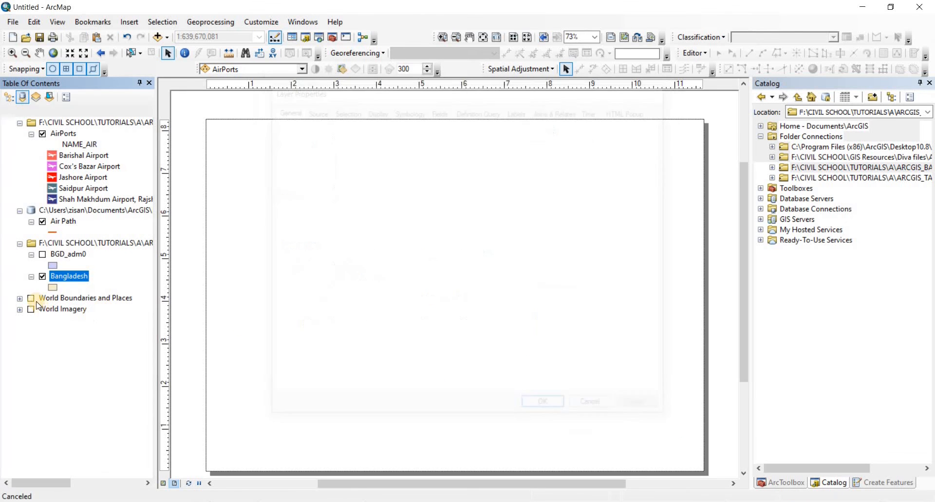
- Try displaying the World Boundaries and Places and World Imagery basemap layers, and switch both off again
{"action": "left_click", "coordinate": [31, 298]}
{"action": "left_click", "coordinate": [30, 309]}
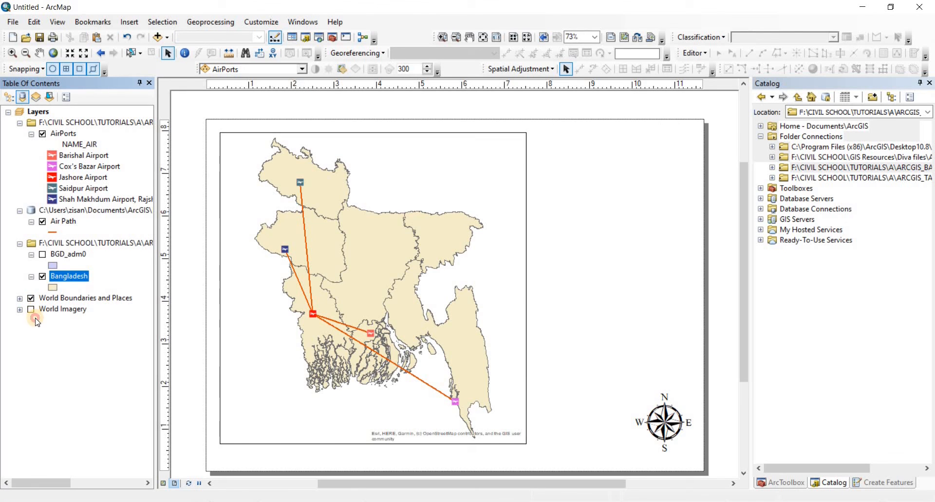
{"action": "left_click", "coordinate": [31, 309]}
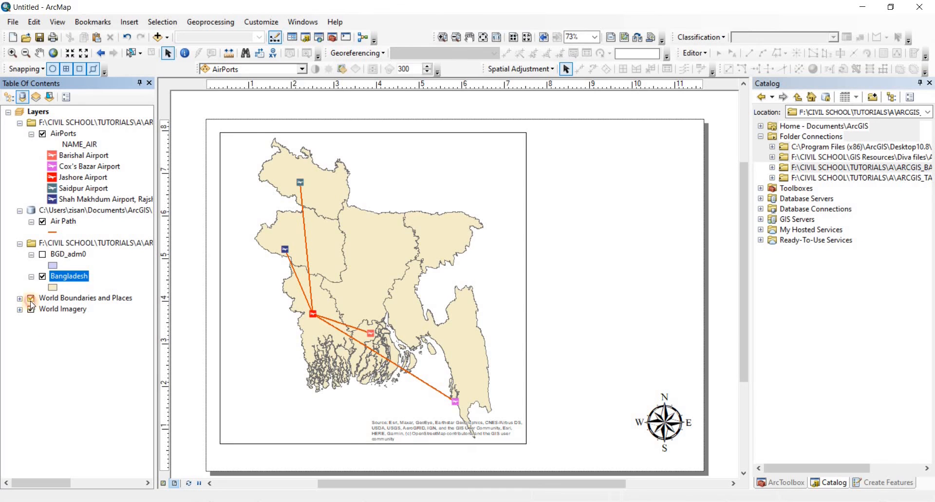
{"action": "left_click", "coordinate": [30, 297]}
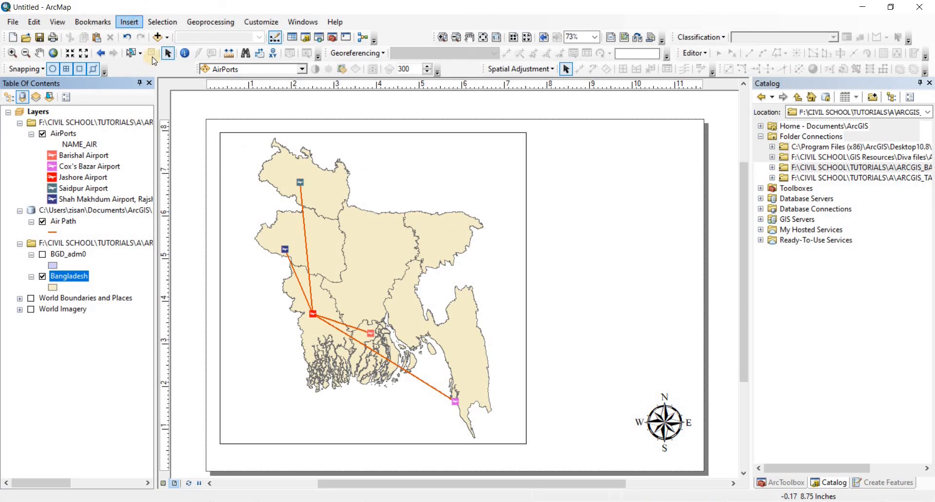
- Insert a one-column legend containing AirPorts, Air Path and Bangladesh, keeping the default title, frame and spacing settings
{"action": "left_click", "coordinate": [131, 23]}
{"action": "left_click", "coordinate": [339, 189]}
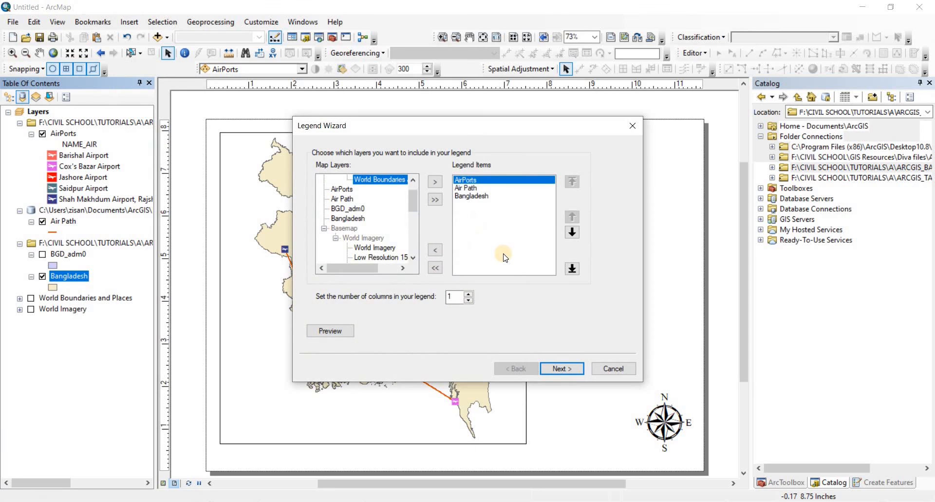
{"action": "left_click", "coordinate": [564, 368]}
{"action": "left_click", "coordinate": [563, 370]}
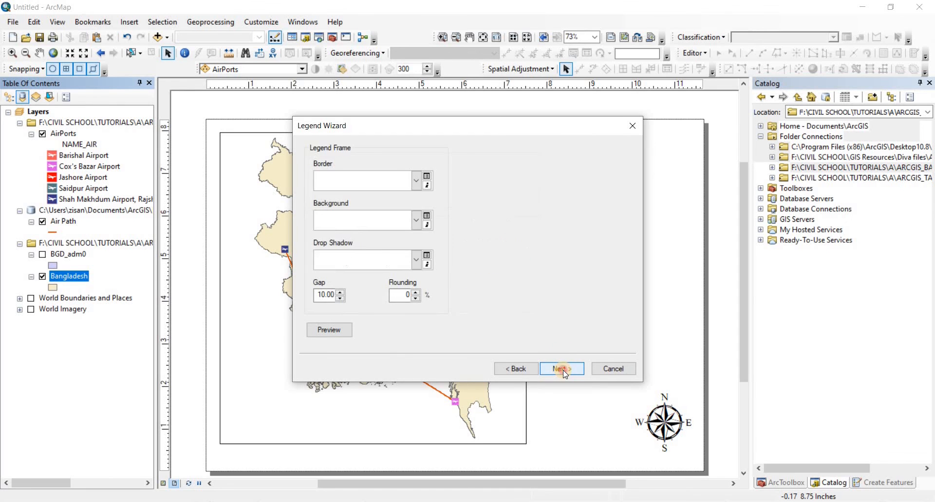
{"action": "left_click", "coordinate": [563, 368]}
{"action": "left_click", "coordinate": [563, 368]}
{"action": "left_click", "coordinate": [564, 368]}
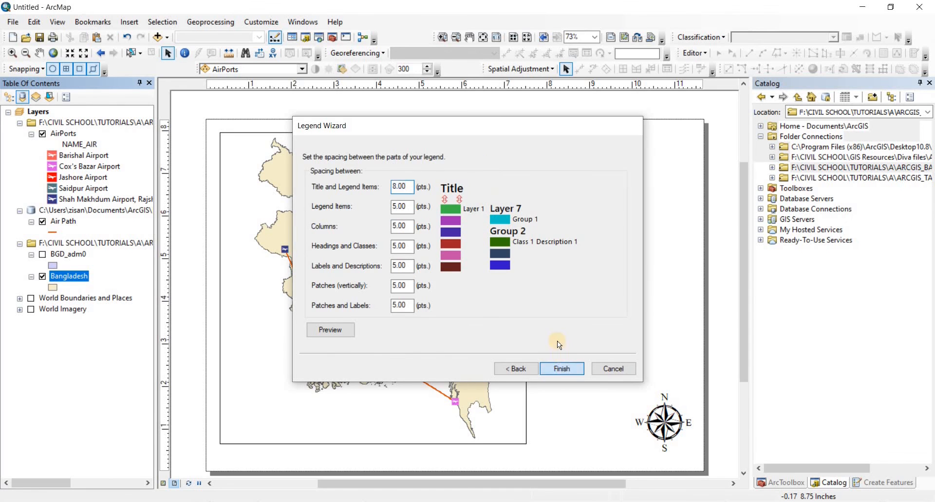
- Enlarge the legend and place it in the blank page area beside the map frame, above the north arrow
{"action": "left_click_drag", "start_coordinate": [420, 224], "coordinate": [585, 236]}
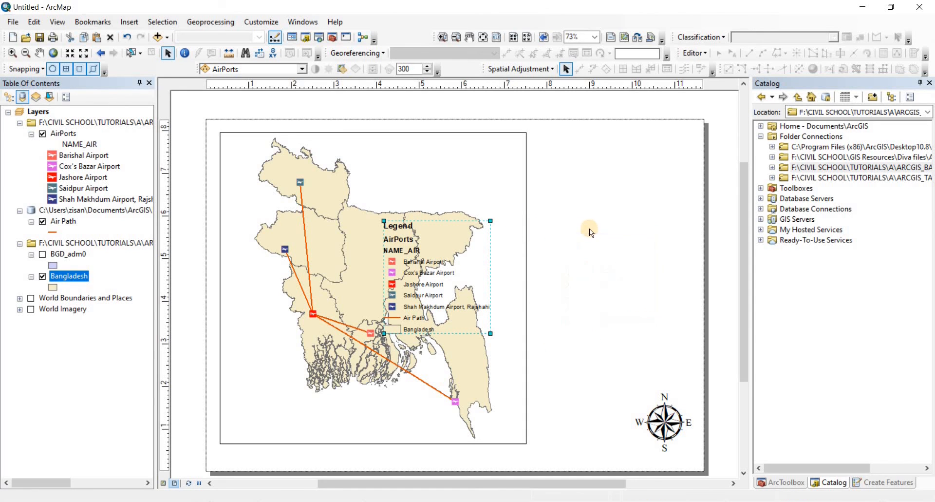
{"action": "left_click_drag", "start_coordinate": [658, 222], "coordinate": [670, 180]}
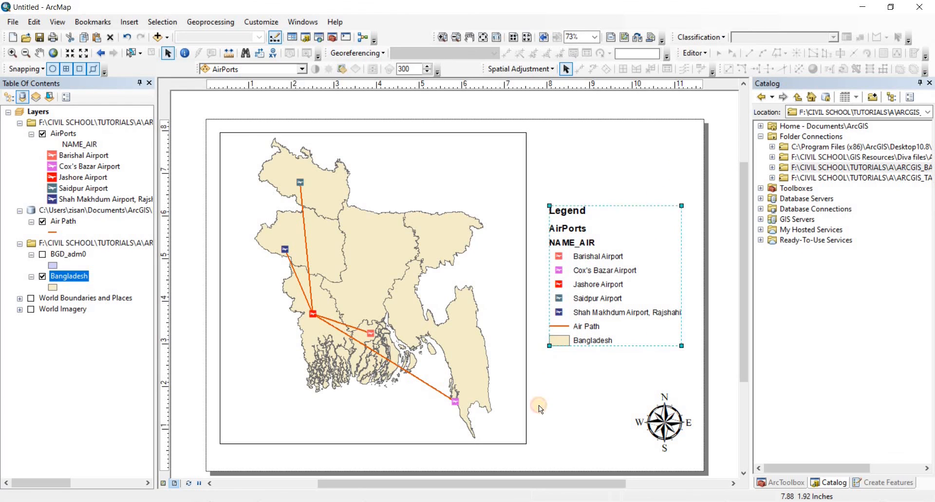
{"action": "left_click_drag", "start_coordinate": [550, 345], "coordinate": [539, 356]}
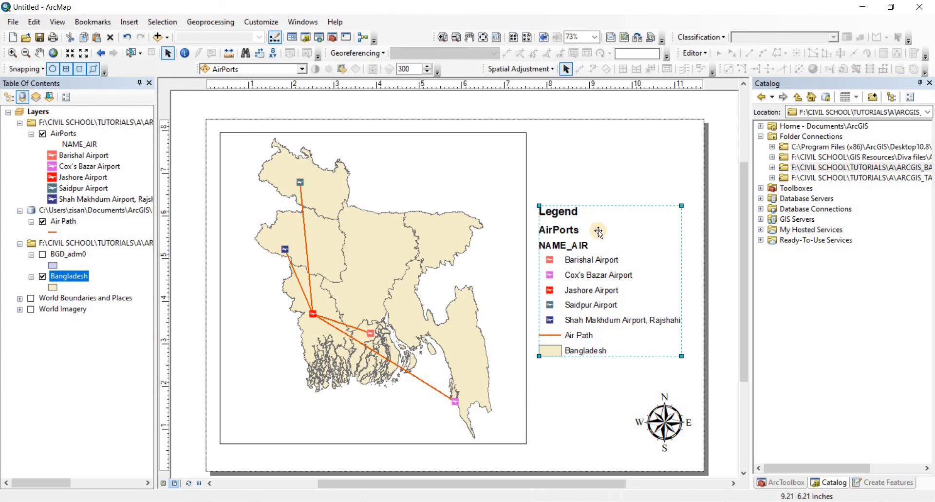
{"action": "left_click_drag", "start_coordinate": [598, 230], "coordinate": [601, 257]}
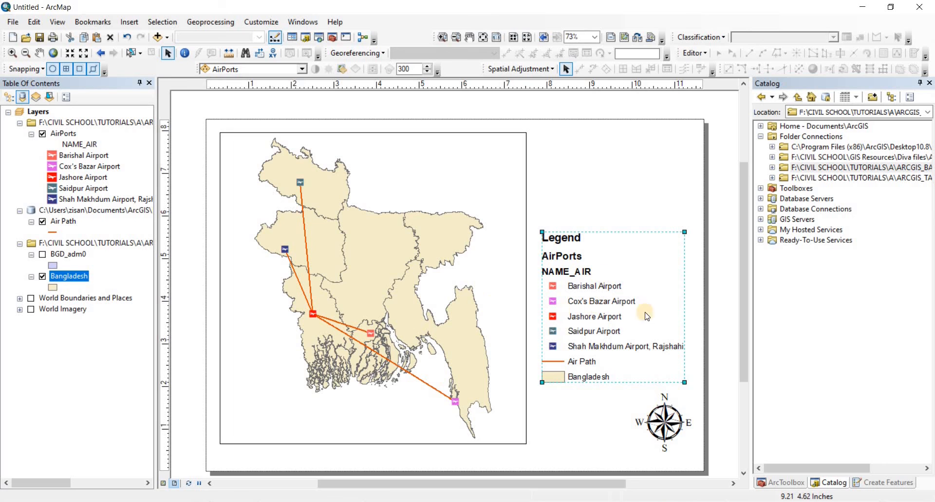
- Convert the legend to graphics and ungroup it into separate elements
{"action": "right_click", "coordinate": [599, 274]}
{"action": "left_click", "coordinate": [649, 354]}
{"action": "right_click", "coordinate": [600, 333]}
{"action": "left_click", "coordinate": [629, 225]}
{"action": "left_click", "coordinate": [590, 422]}
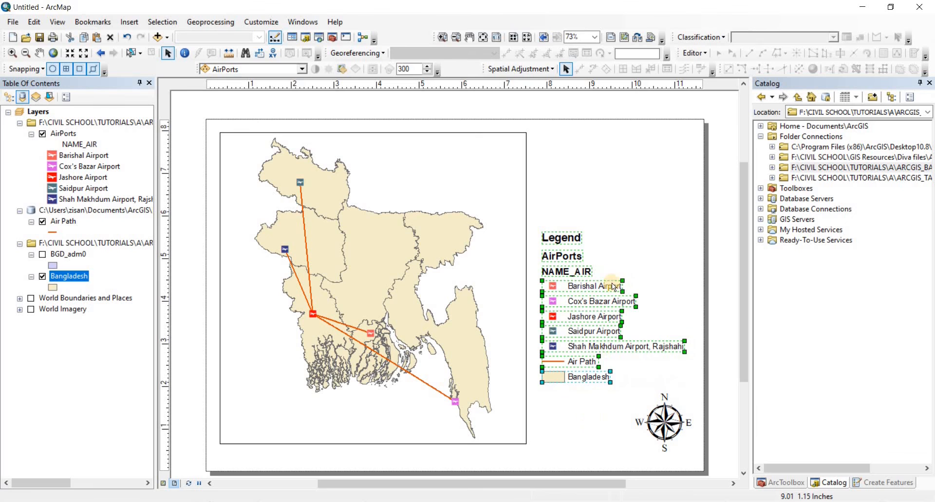
- Delete the NAME_AIR heading from the legend and move the AirPorts heading and Legend title down closer to the airport entries
{"action": "left_click", "coordinate": [570, 274]}
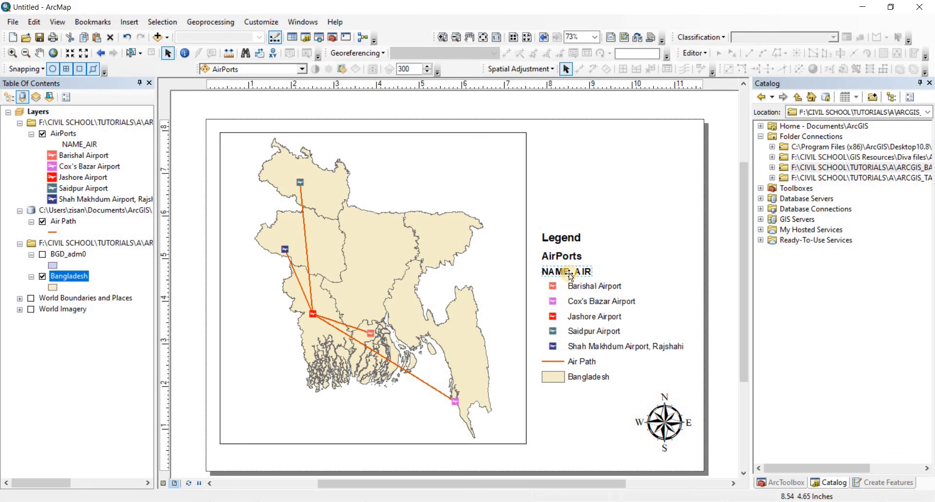
{"action": "key", "text": "Delete"}
{"action": "left_click_drag", "start_coordinate": [560, 255], "coordinate": [589, 271]}
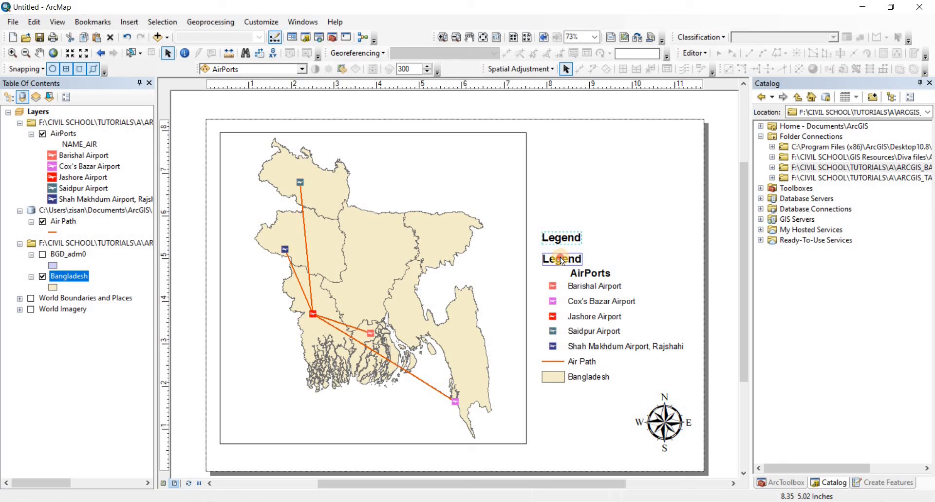
{"action": "left_click_drag", "start_coordinate": [560, 256], "coordinate": [560, 256]}
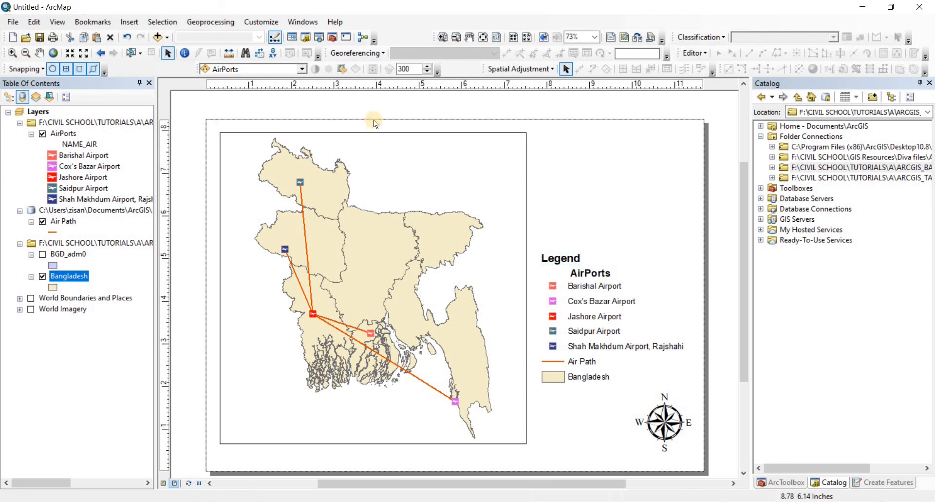
- Bring up the choice of map elements that can be inserted into the layout
{"action": "left_click", "coordinate": [130, 22]}
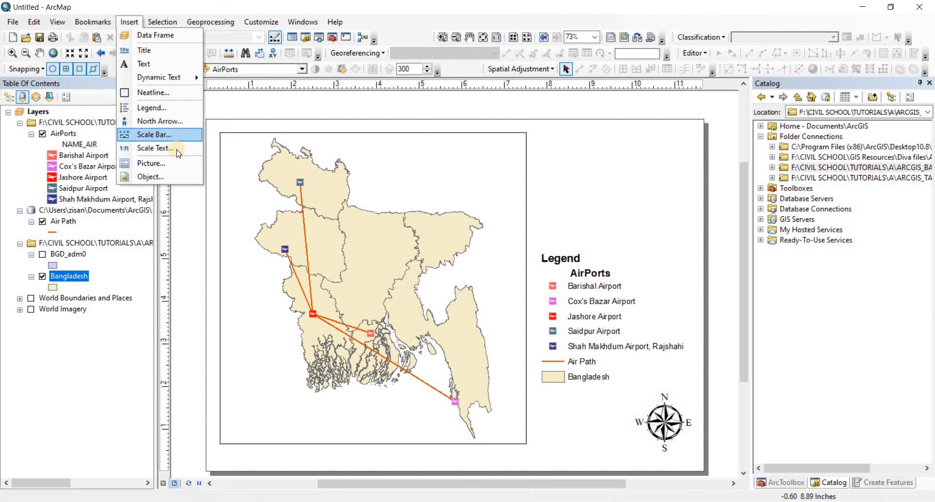